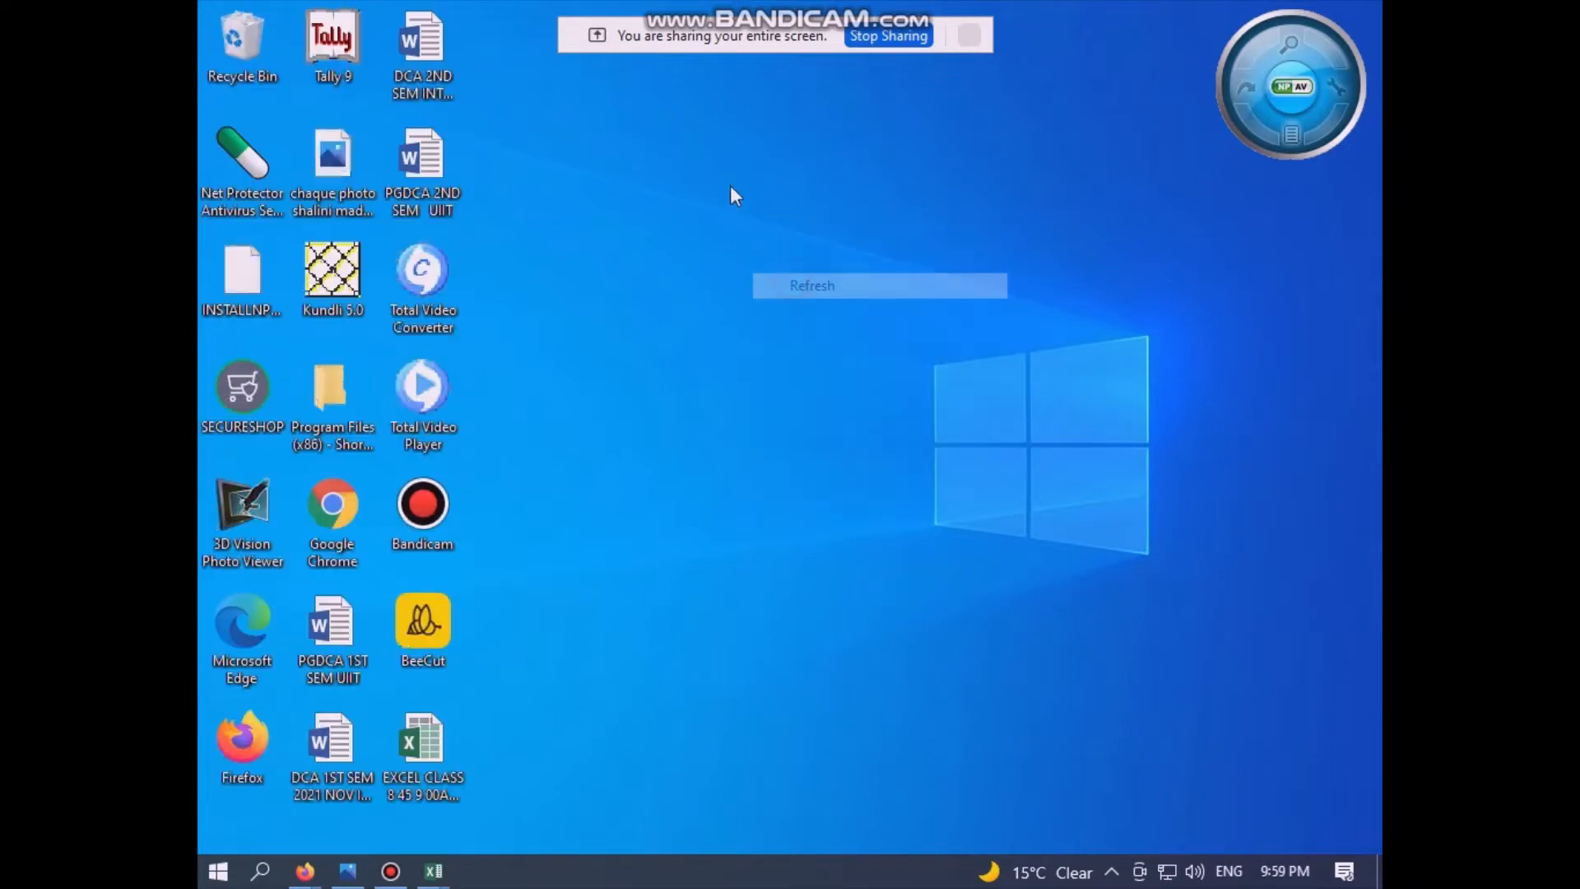
Step: Refresh the desktop and launch Tally 9 from its desktop icon
{"action": "right_click", "coordinate": [730, 185]}
{"action": "right_click", "coordinate": [713, 172]}
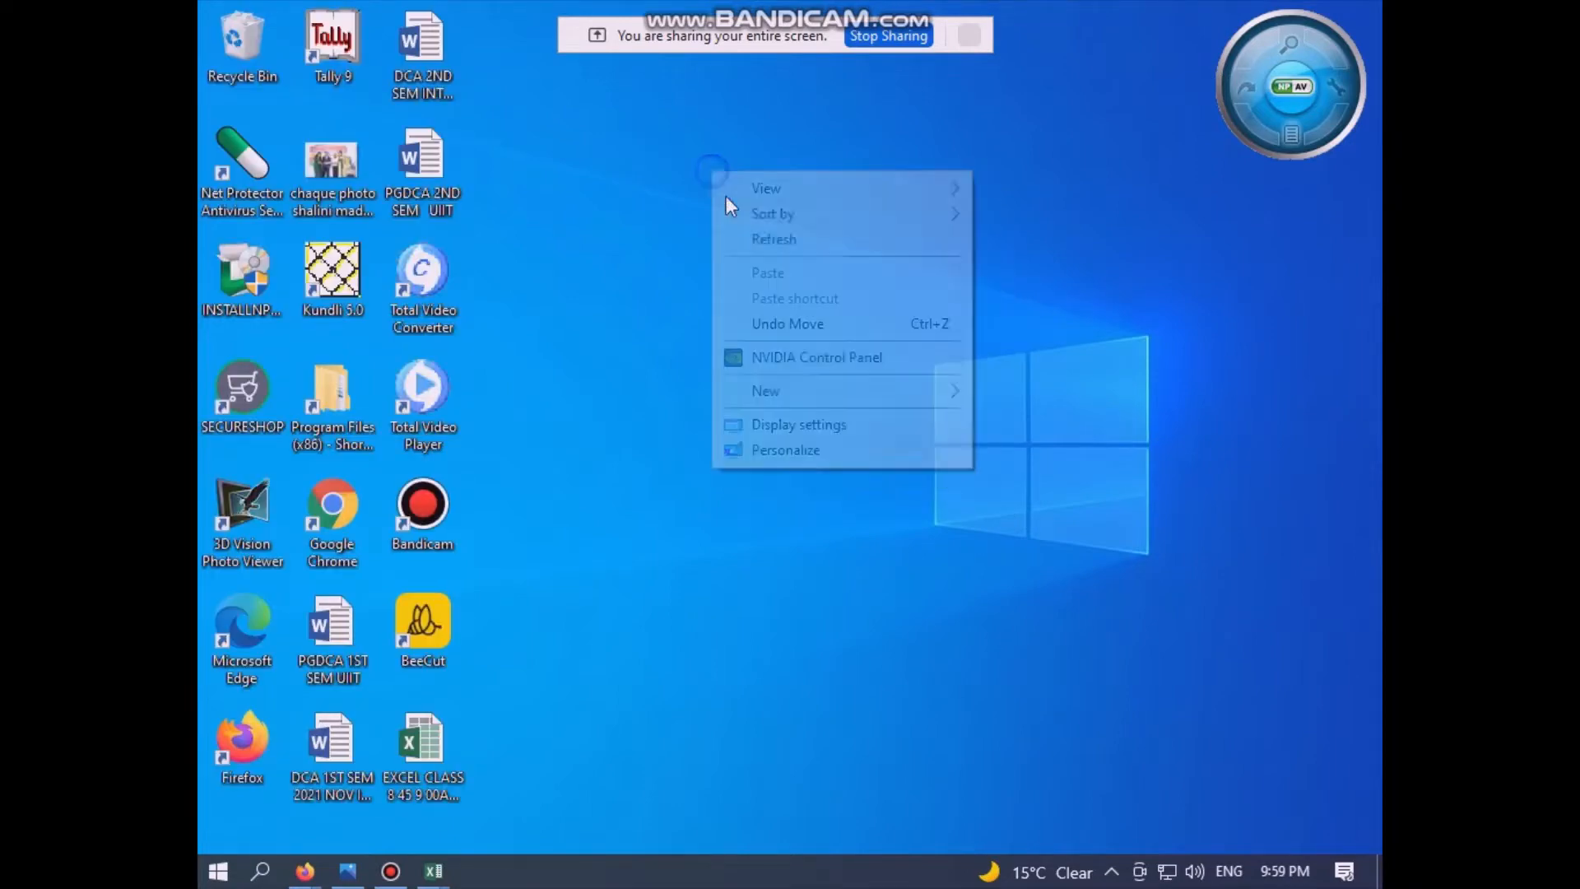
{"action": "left_click", "coordinate": [778, 242]}
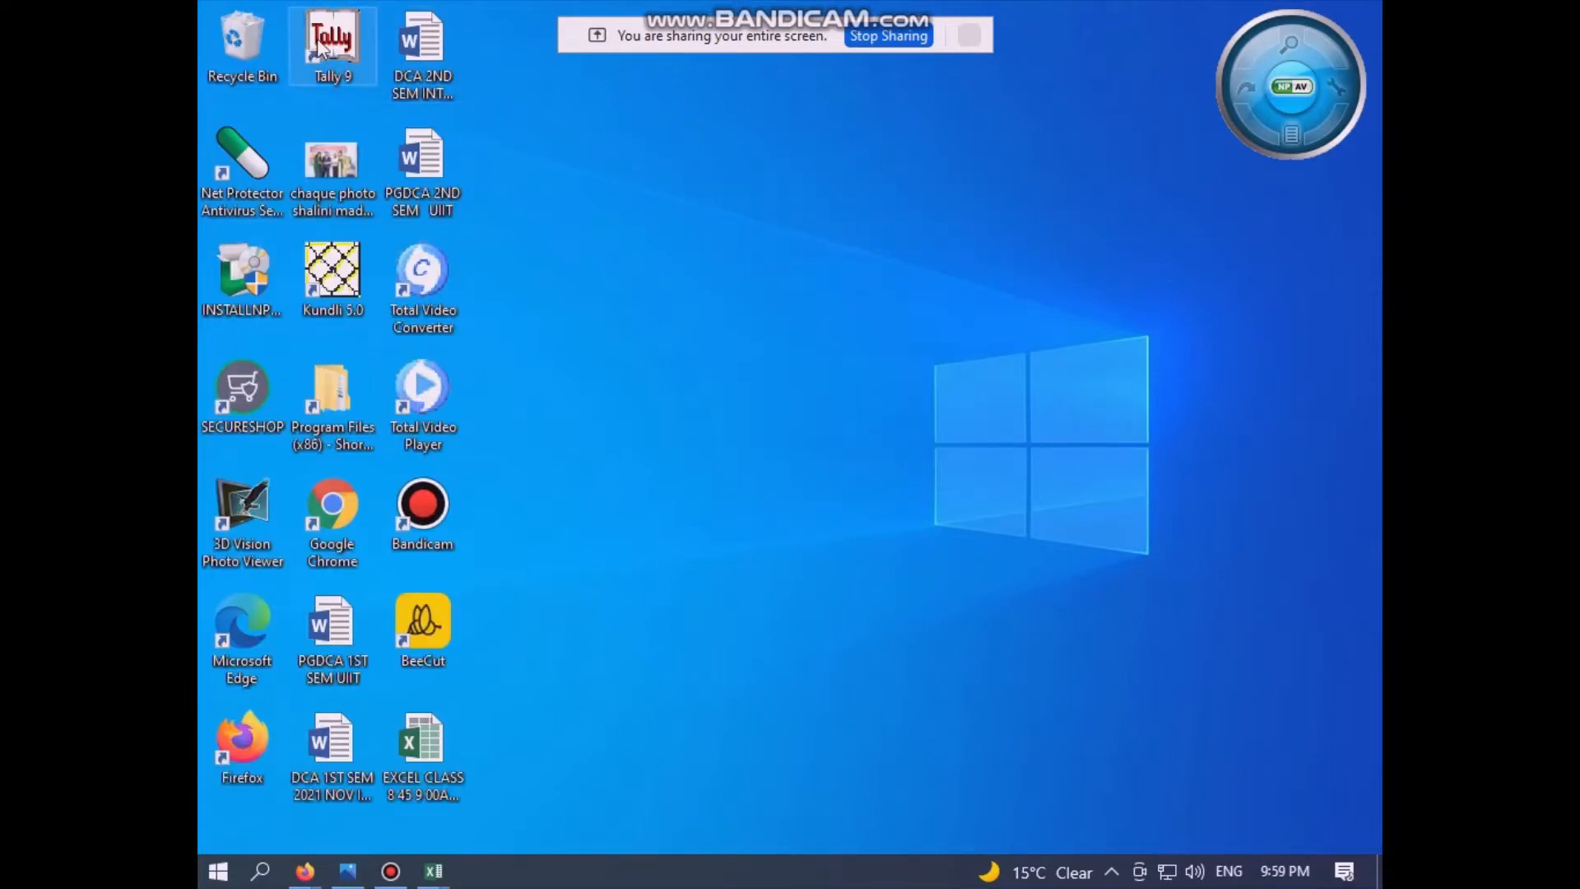
{"action": "double_click", "coordinate": [319, 41]}
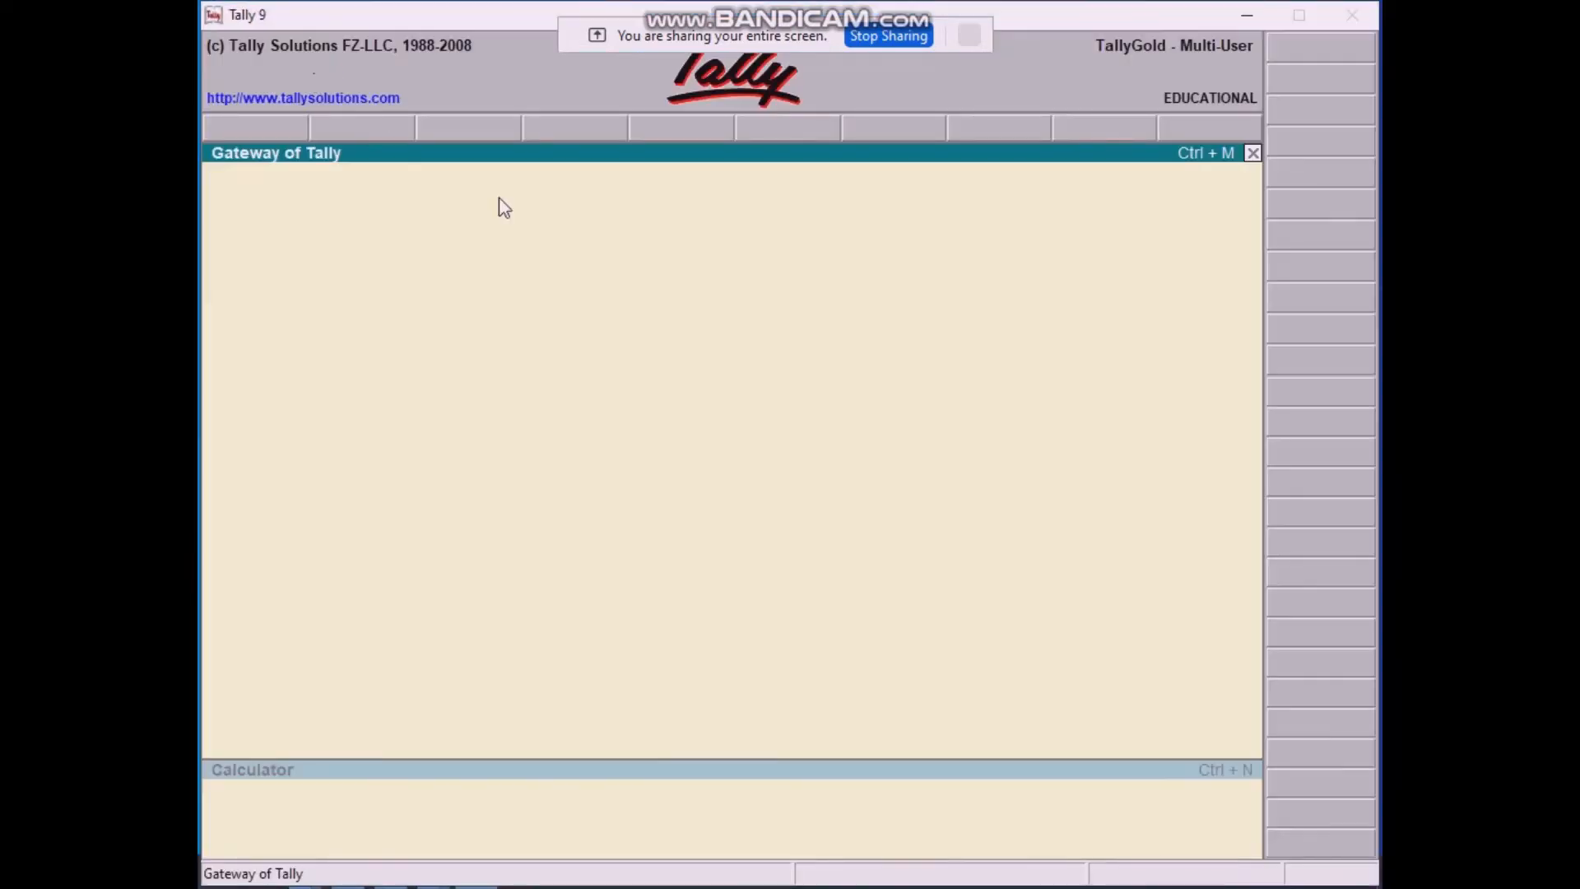
Step: Cancel the Quit prompt so Tally stays open and loads ABC H S SCHOOL
{"action": "key", "text": "Escape"}
{"action": "key", "text": "Escape"}
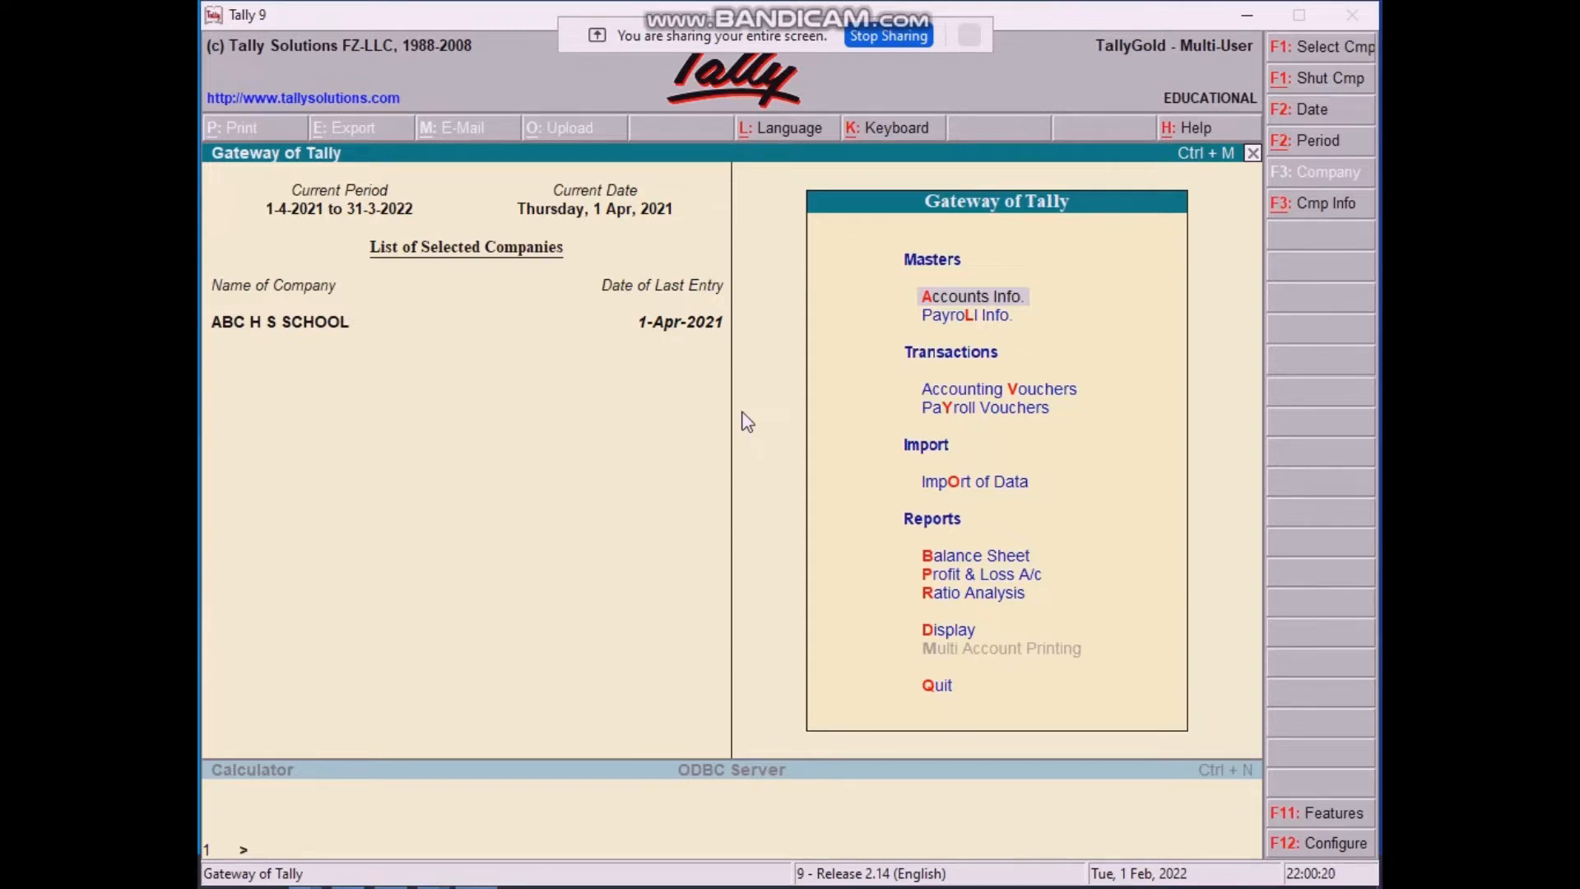
{"action": "key", "text": "d"}
{"action": "key", "text": "h"}
{"action": "key", "text": "c"}
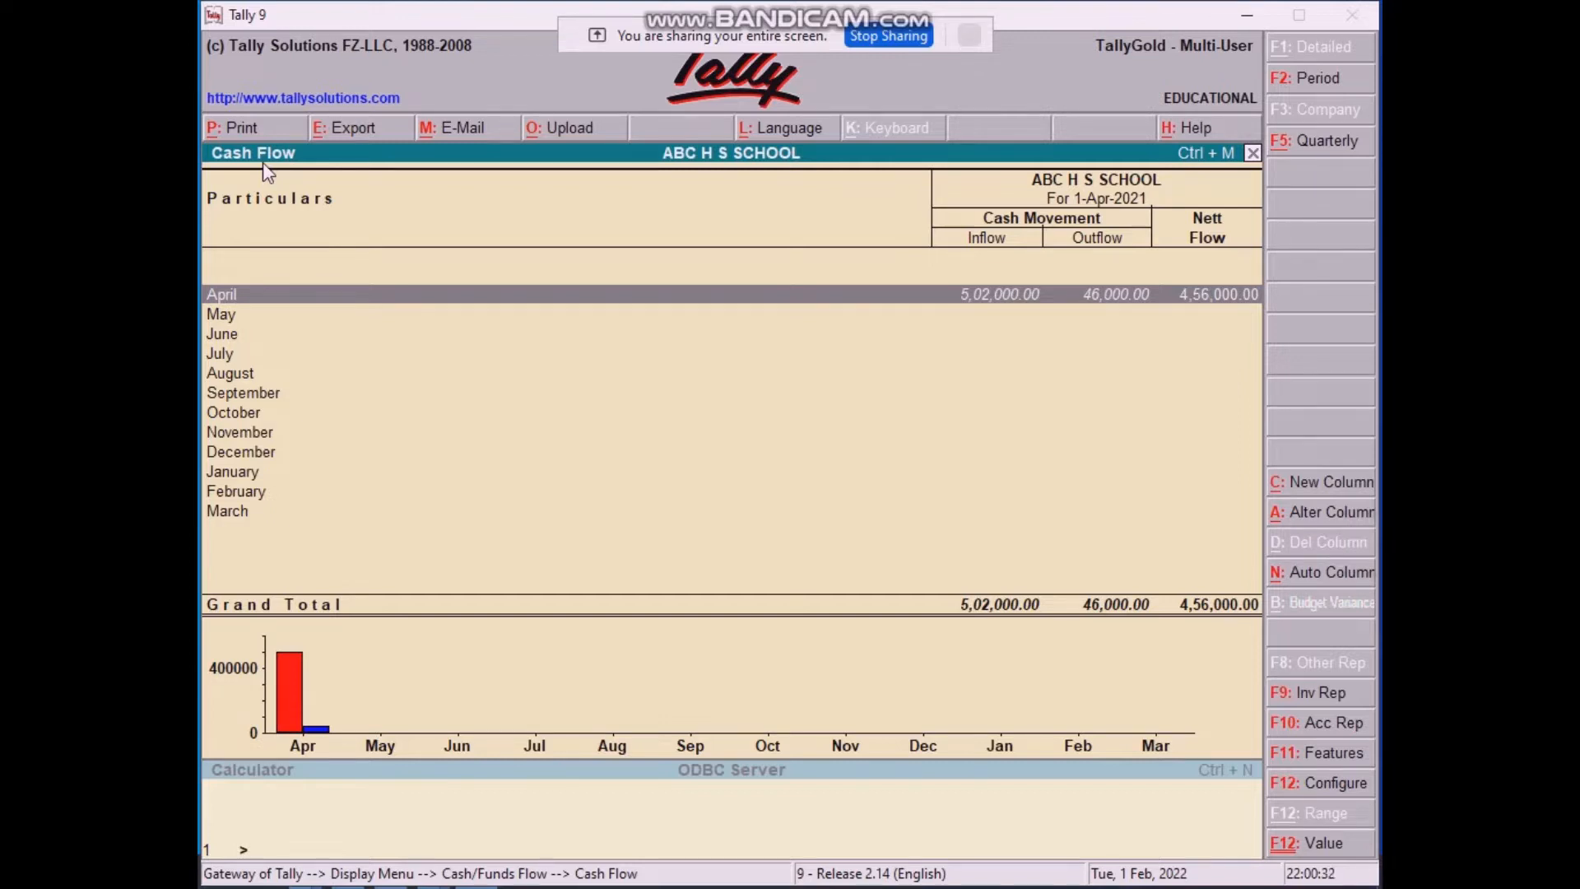
{"action": "key", "text": "Escape"}
{"action": "key", "text": "Escape"}
{"action": "key", "text": "Escape"}
{"action": "key", "text": "Escape"}
{"action": "key", "text": "Escape"}
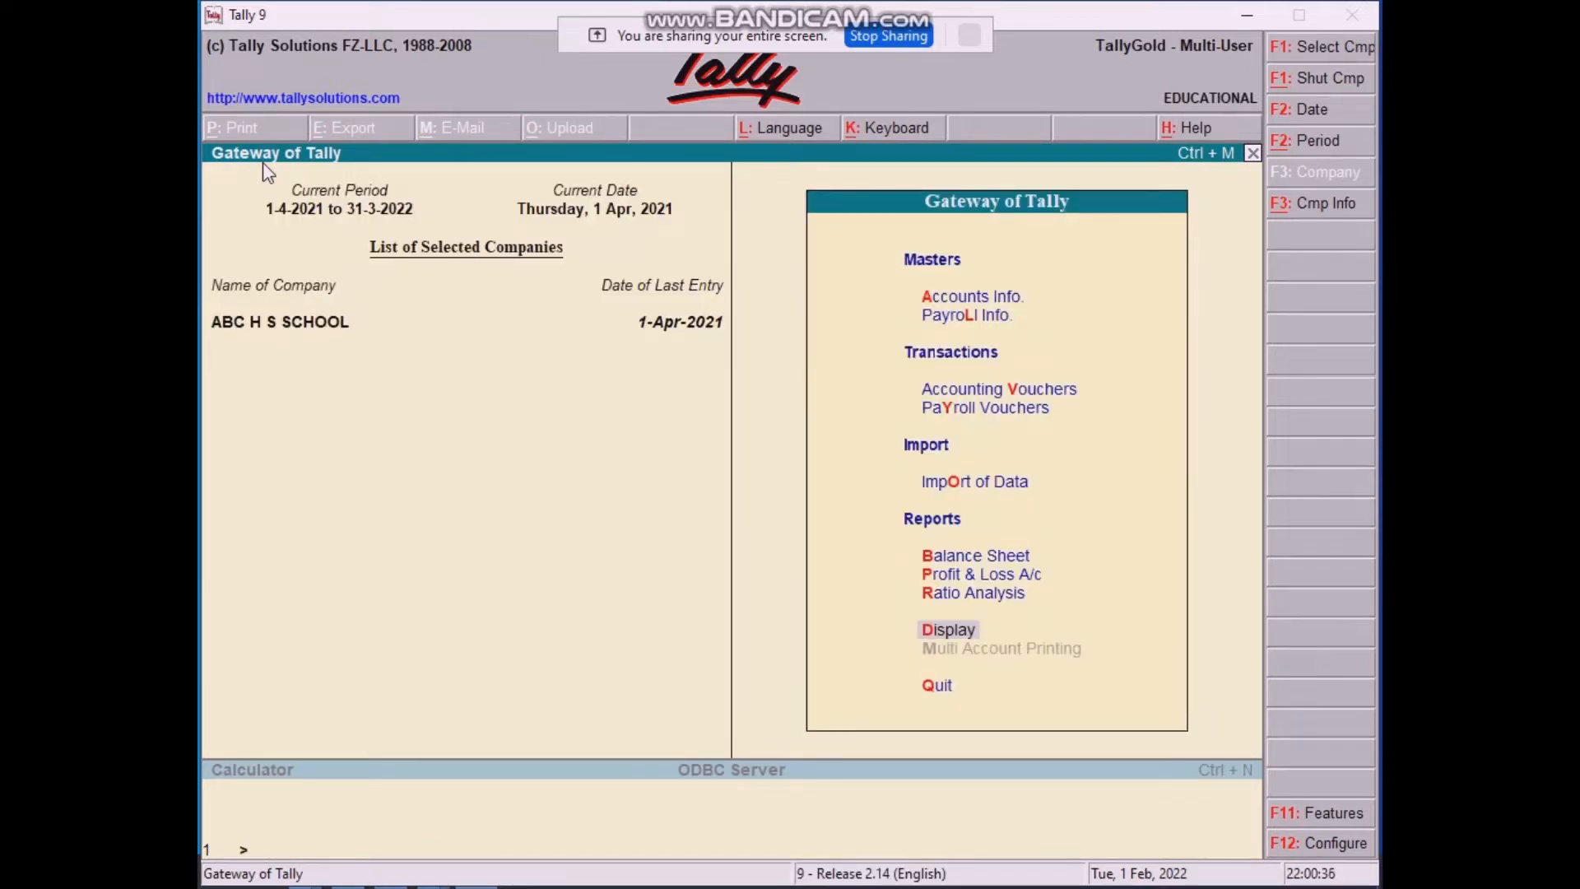
{"action": "key", "text": "Return"}
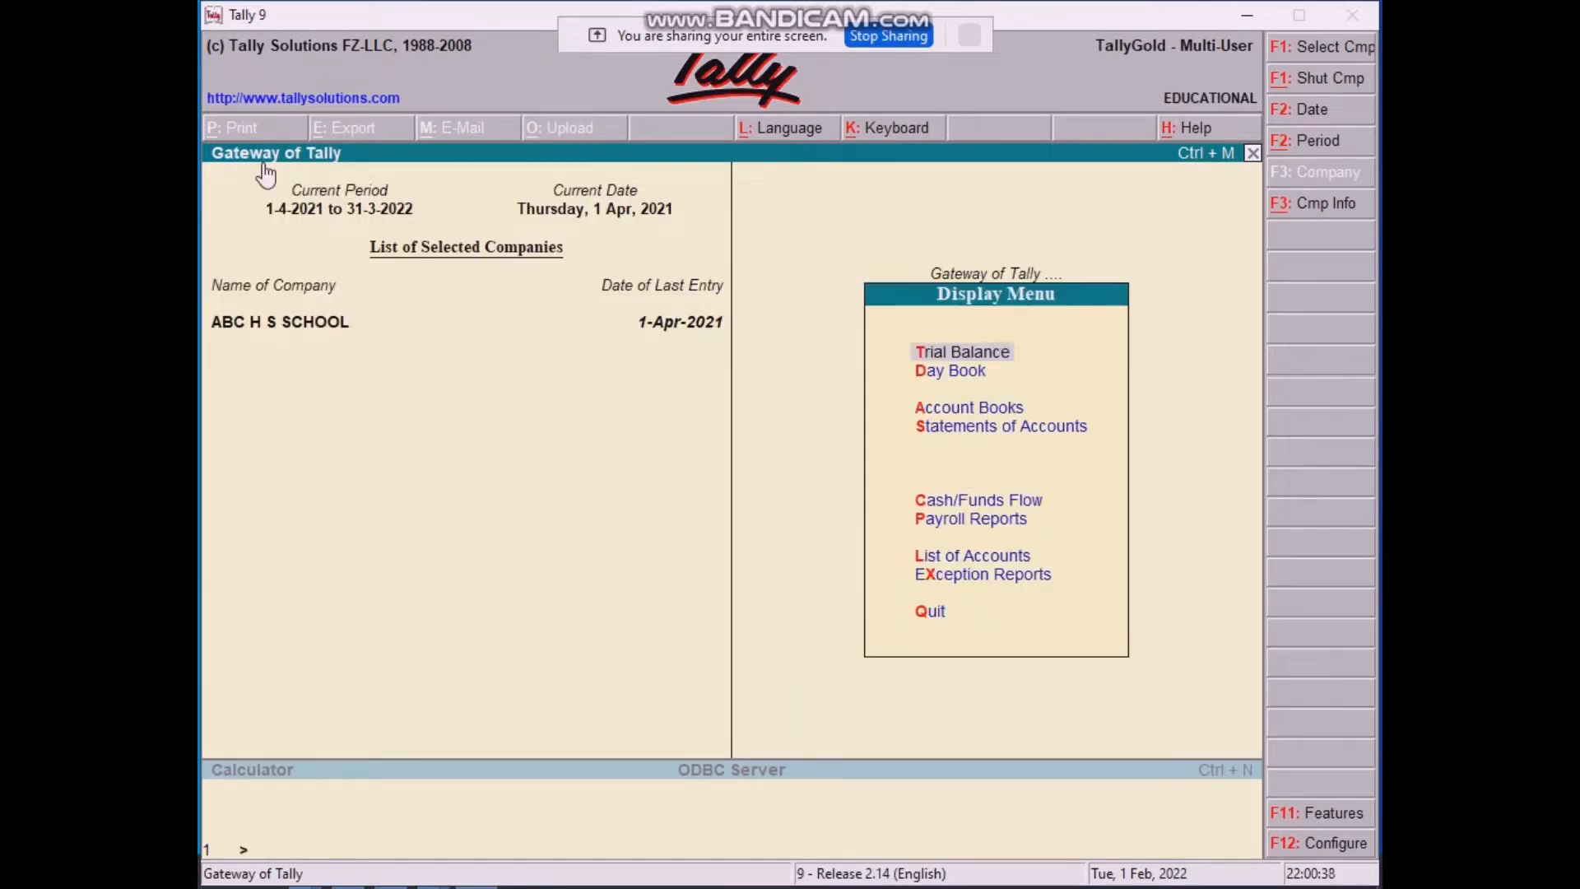
{"action": "key", "text": "Return"}
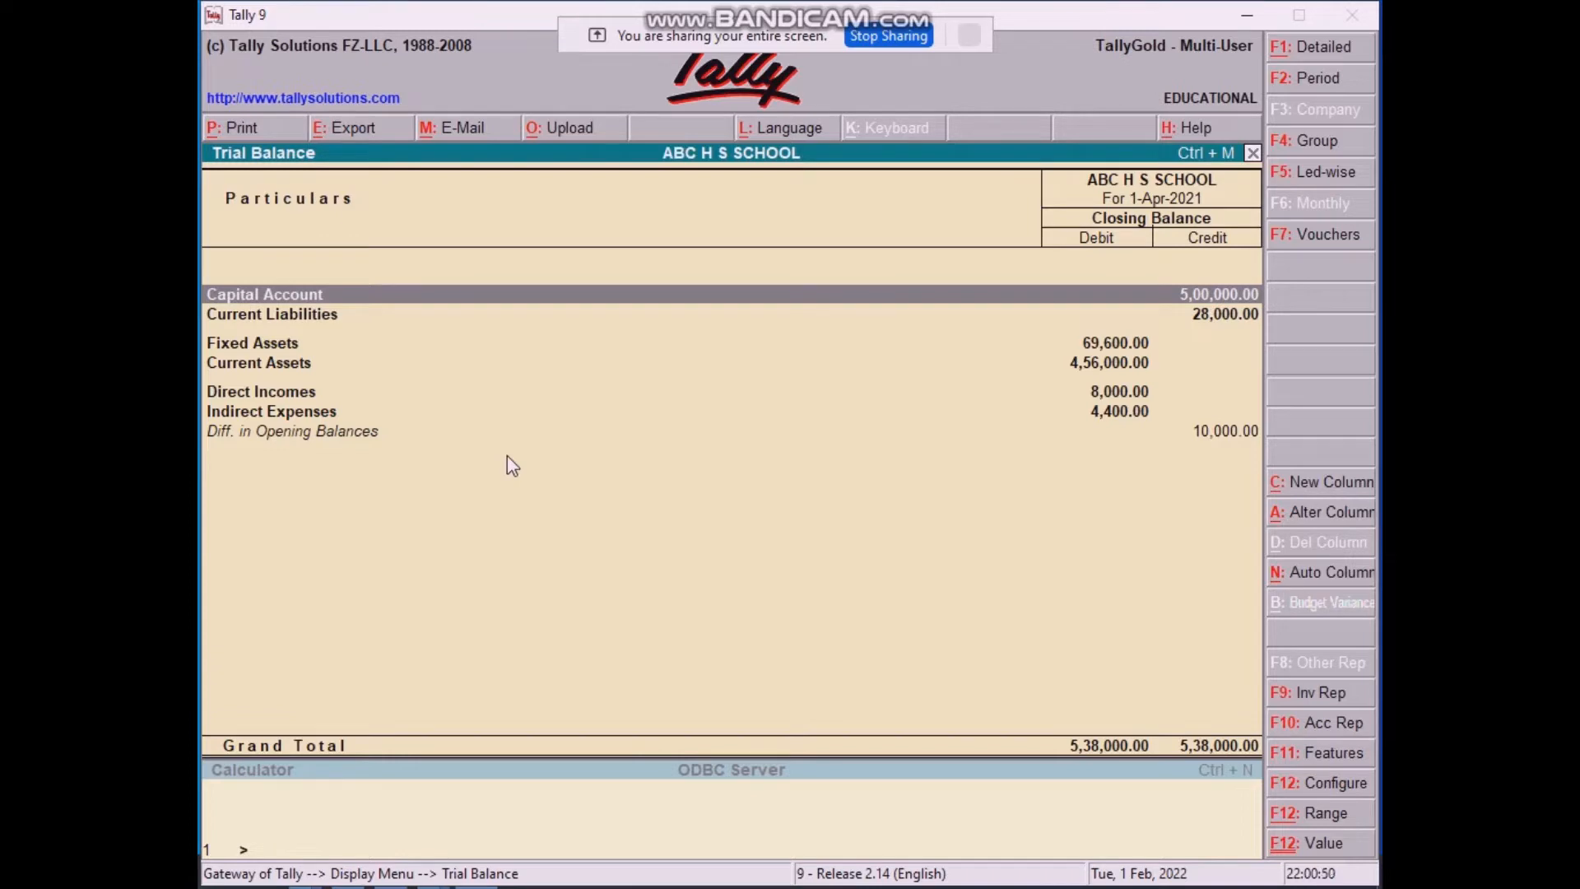
{"action": "key", "text": "Escape"}
{"action": "key", "text": "Escape"}
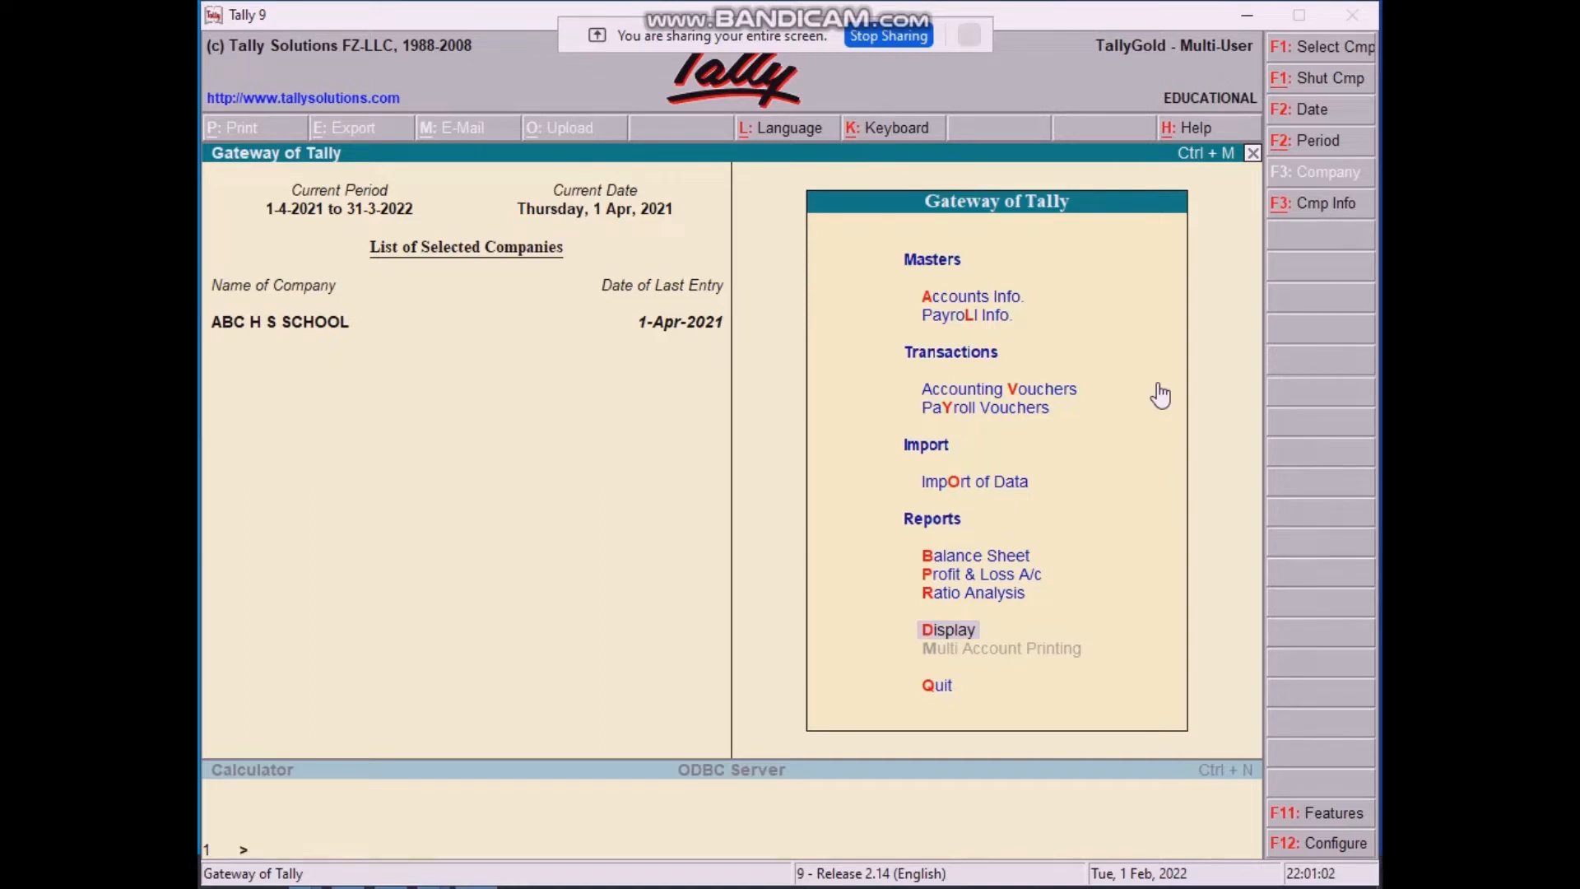
{"action": "key", "text": "alt+F3"}
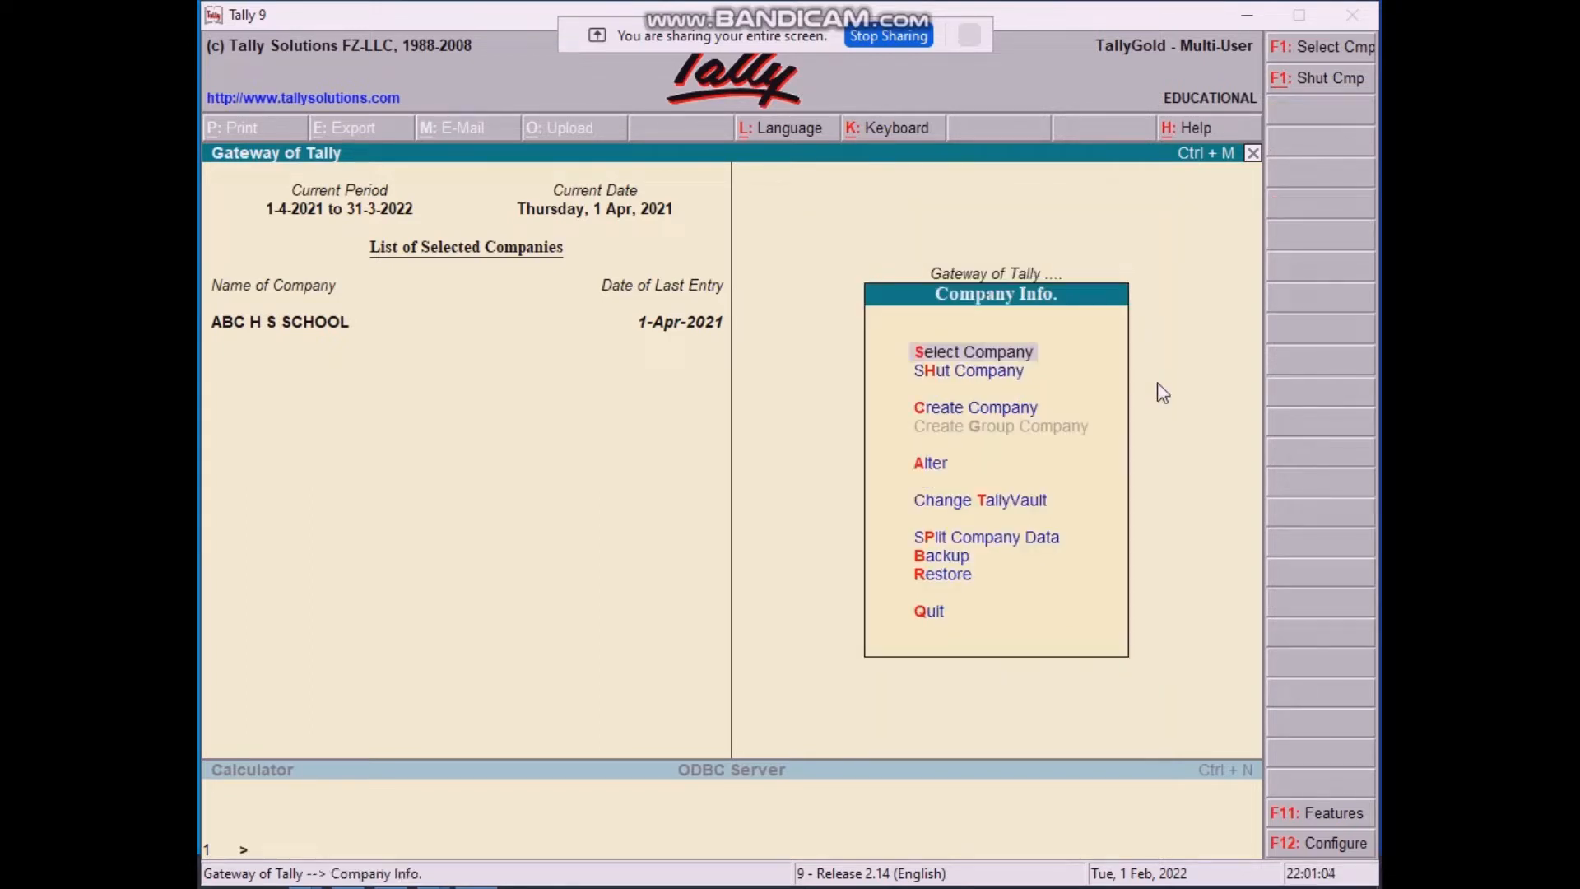
{"action": "key", "text": "a"}
{"action": "key", "text": "Return"}
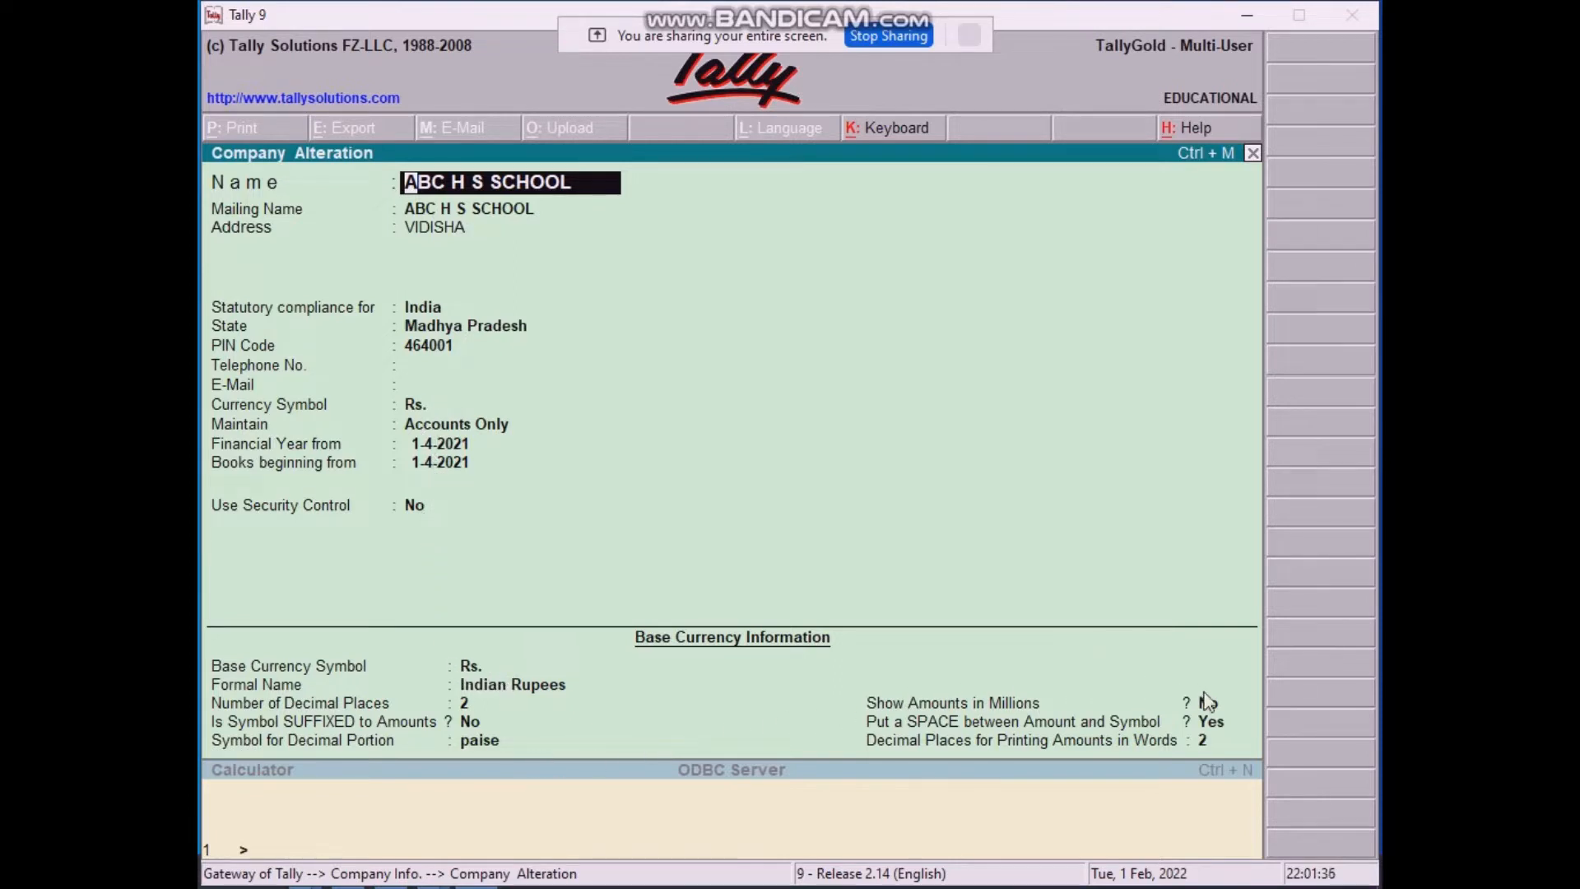
{"action": "left_click", "coordinate": [403, 505]}
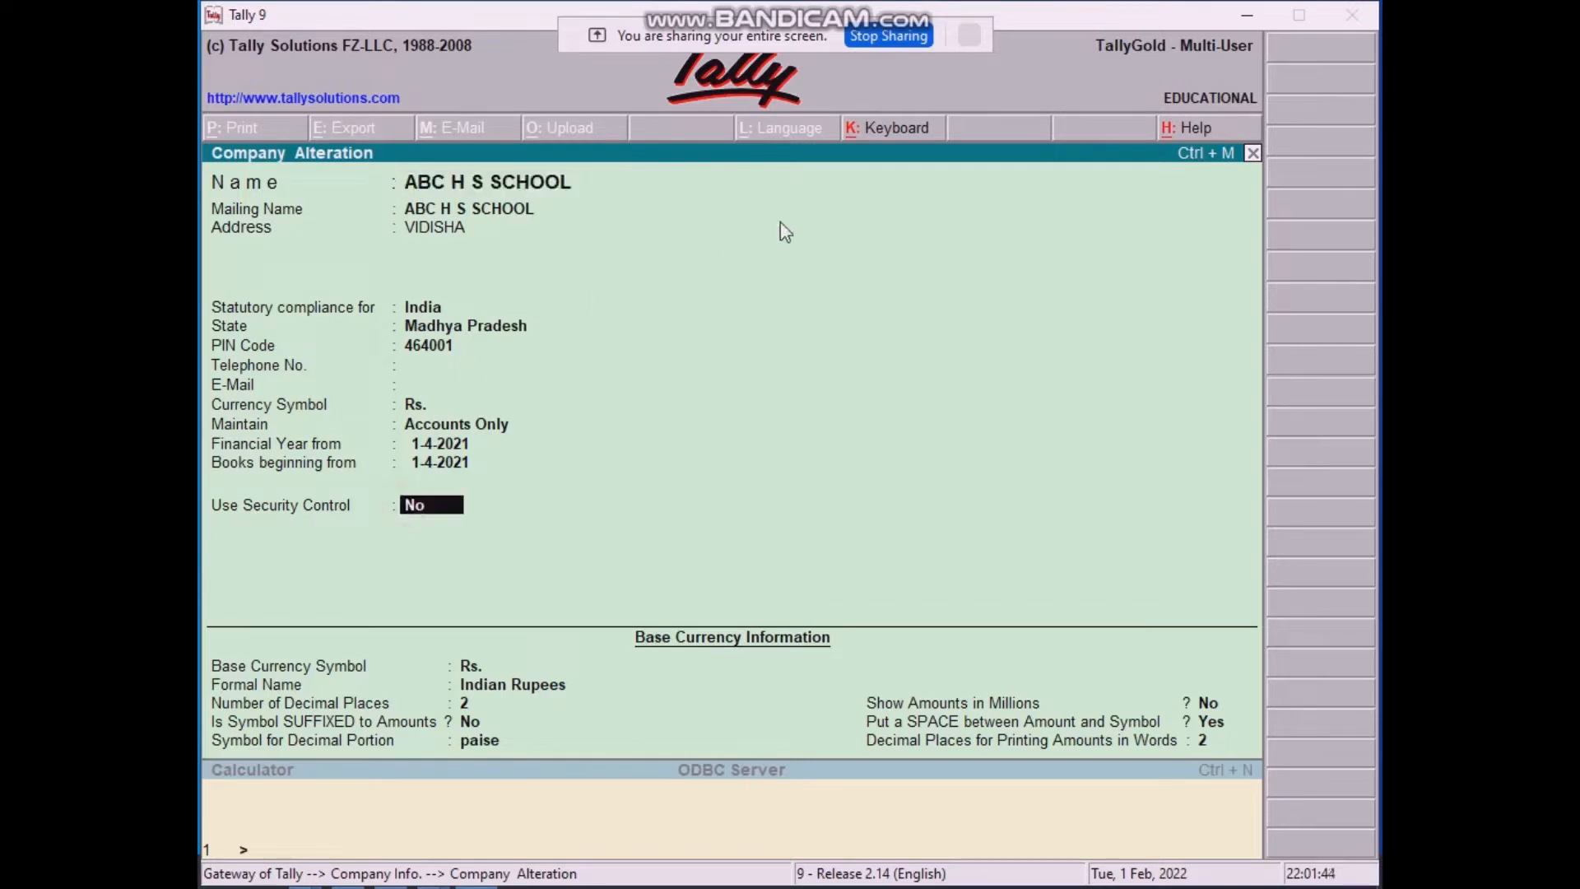
{"action": "left_click", "coordinate": [536, 185]}
{"action": "key", "text": "Return"}
{"action": "key", "text": "Return"}
{"action": "key", "text": "Return"}
{"action": "key", "text": "Return"}
{"action": "key", "text": "Return"}
{"action": "key", "text": "Return"}
{"action": "key", "text": "Return"}
{"action": "key", "text": "Return"}
{"action": "key", "text": "Return"}
{"action": "key", "text": "Return"}
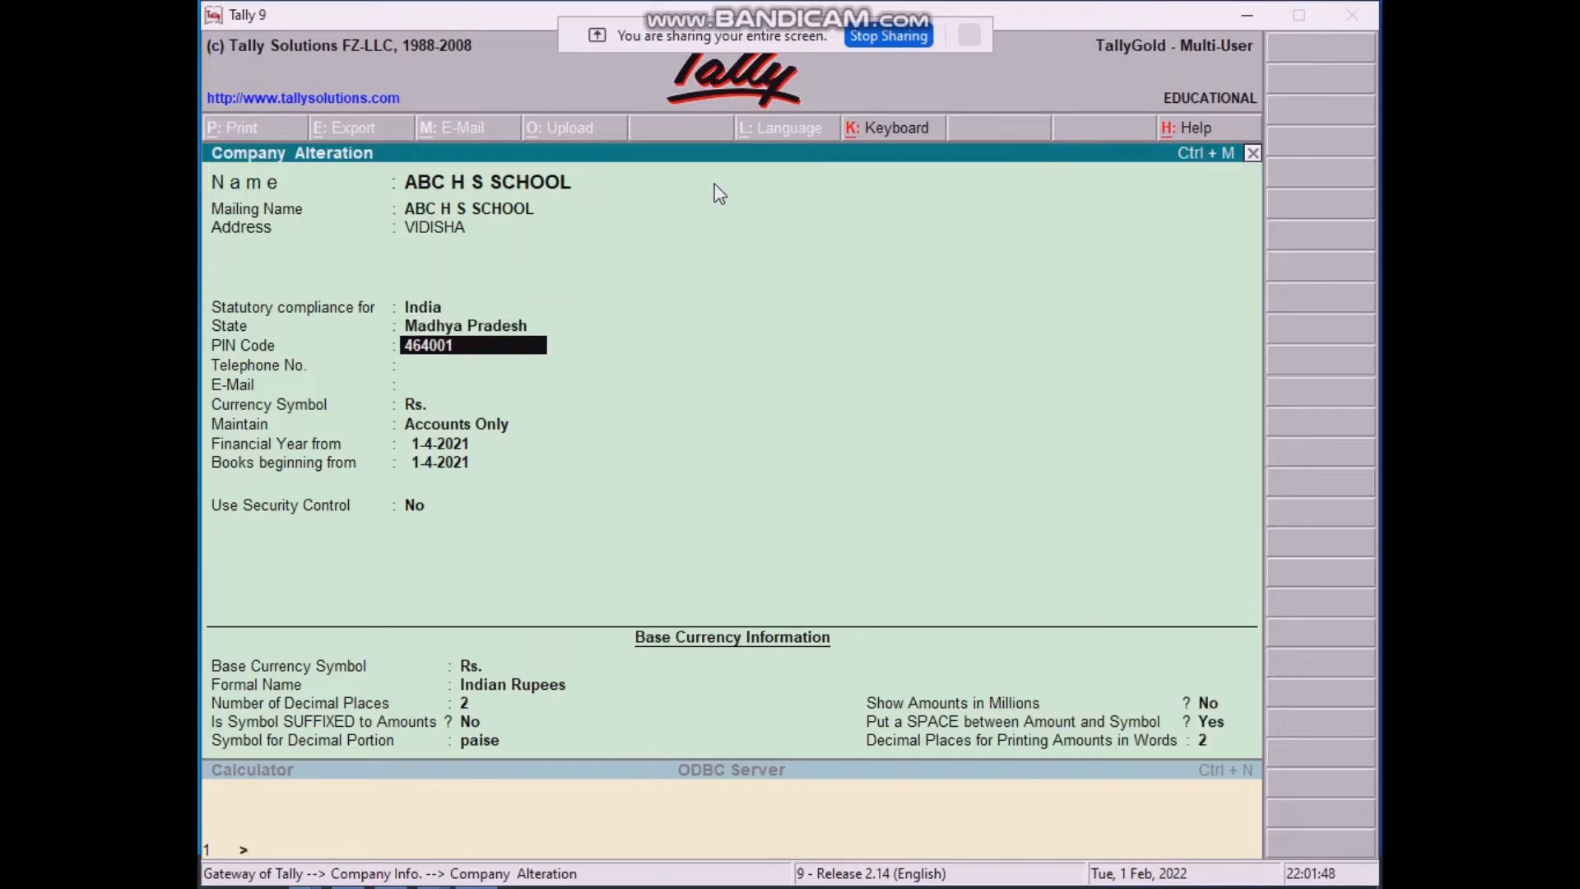
{"action": "key", "text": "Return"}
{"action": "key", "text": "Return"}
{"action": "key", "text": "Return"}
{"action": "key", "text": "Return"}
{"action": "key", "text": "Return"}
{"action": "key", "text": "Return"}
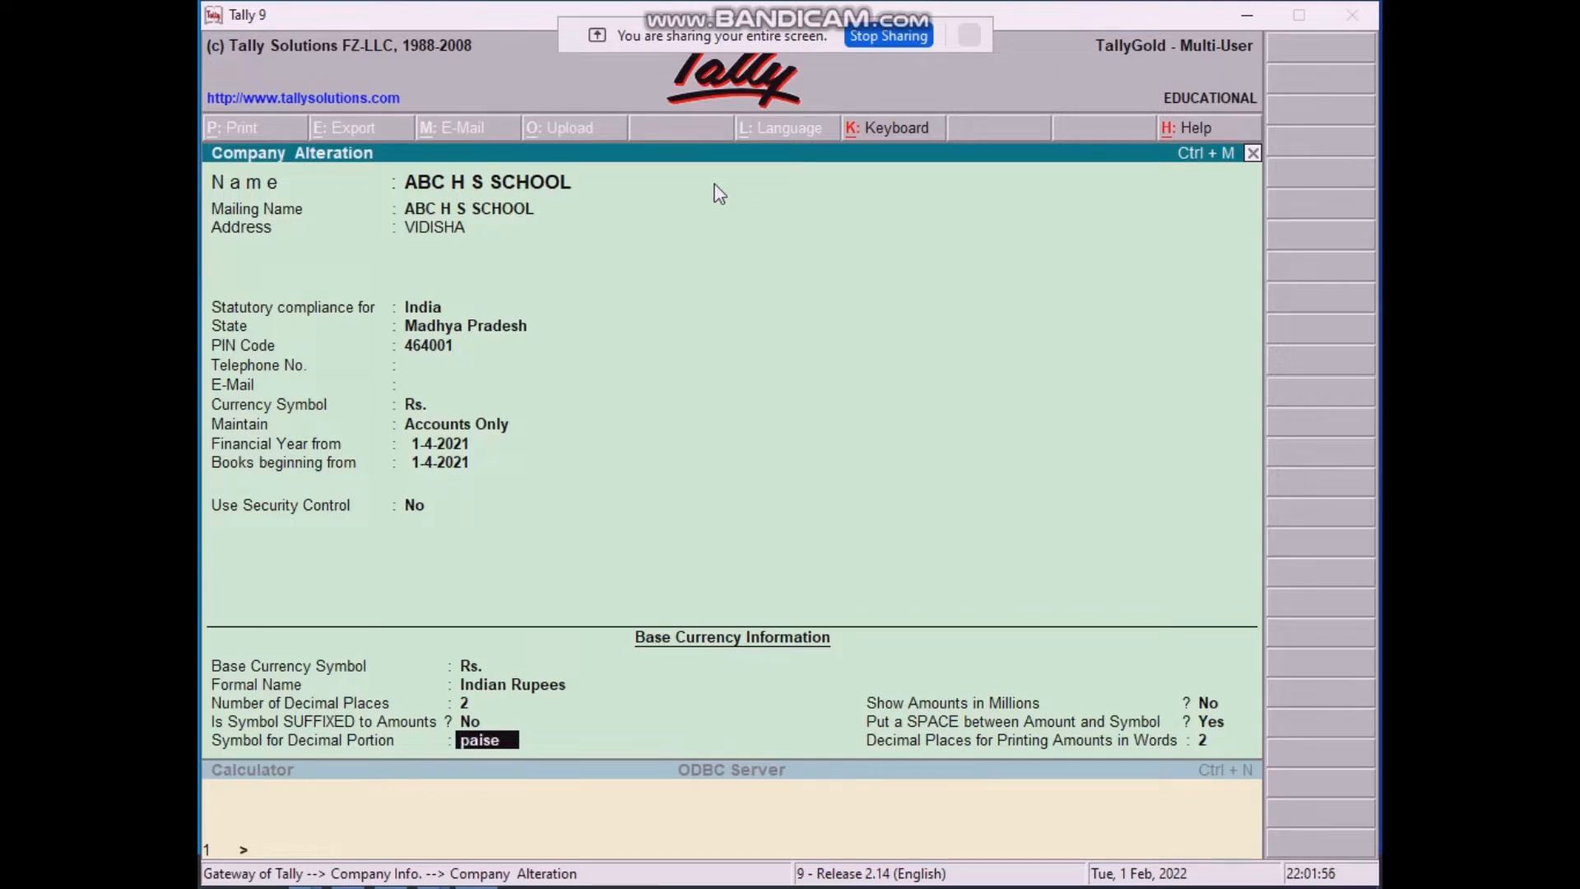
{"action": "key", "text": "Return"}
{"action": "key", "text": "Return"}
{"action": "key", "text": "Return"}
{"action": "key", "text": "Return"}
{"action": "key", "text": "Return"}
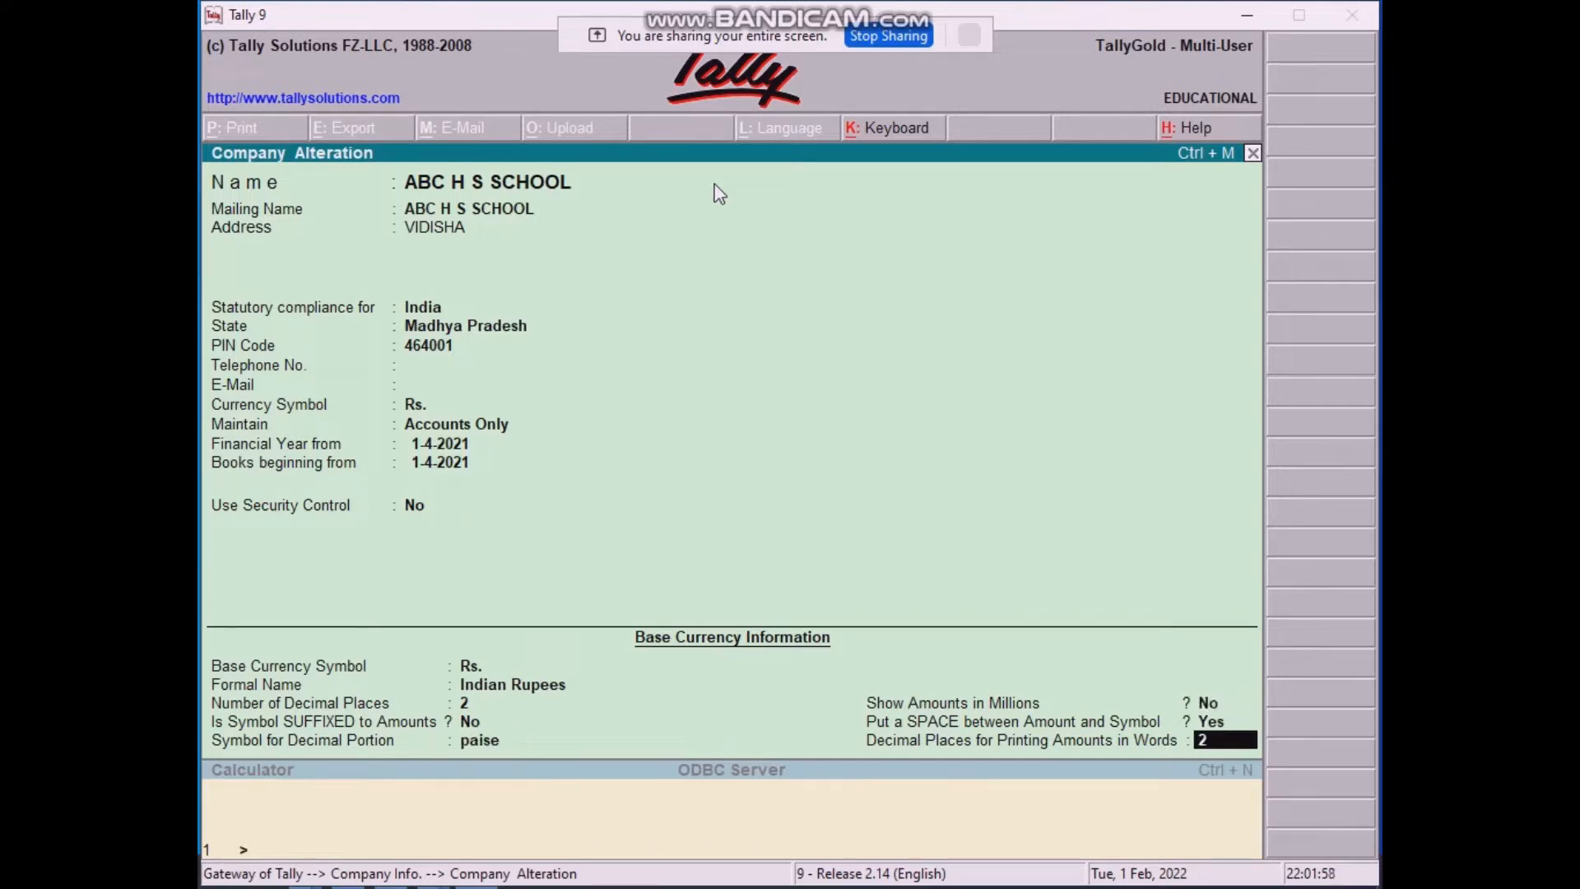
{"action": "key", "text": "Escape"}
{"action": "key", "text": "Escape"}
{"action": "key", "text": "Escape"}
{"action": "key", "text": "Escape"}
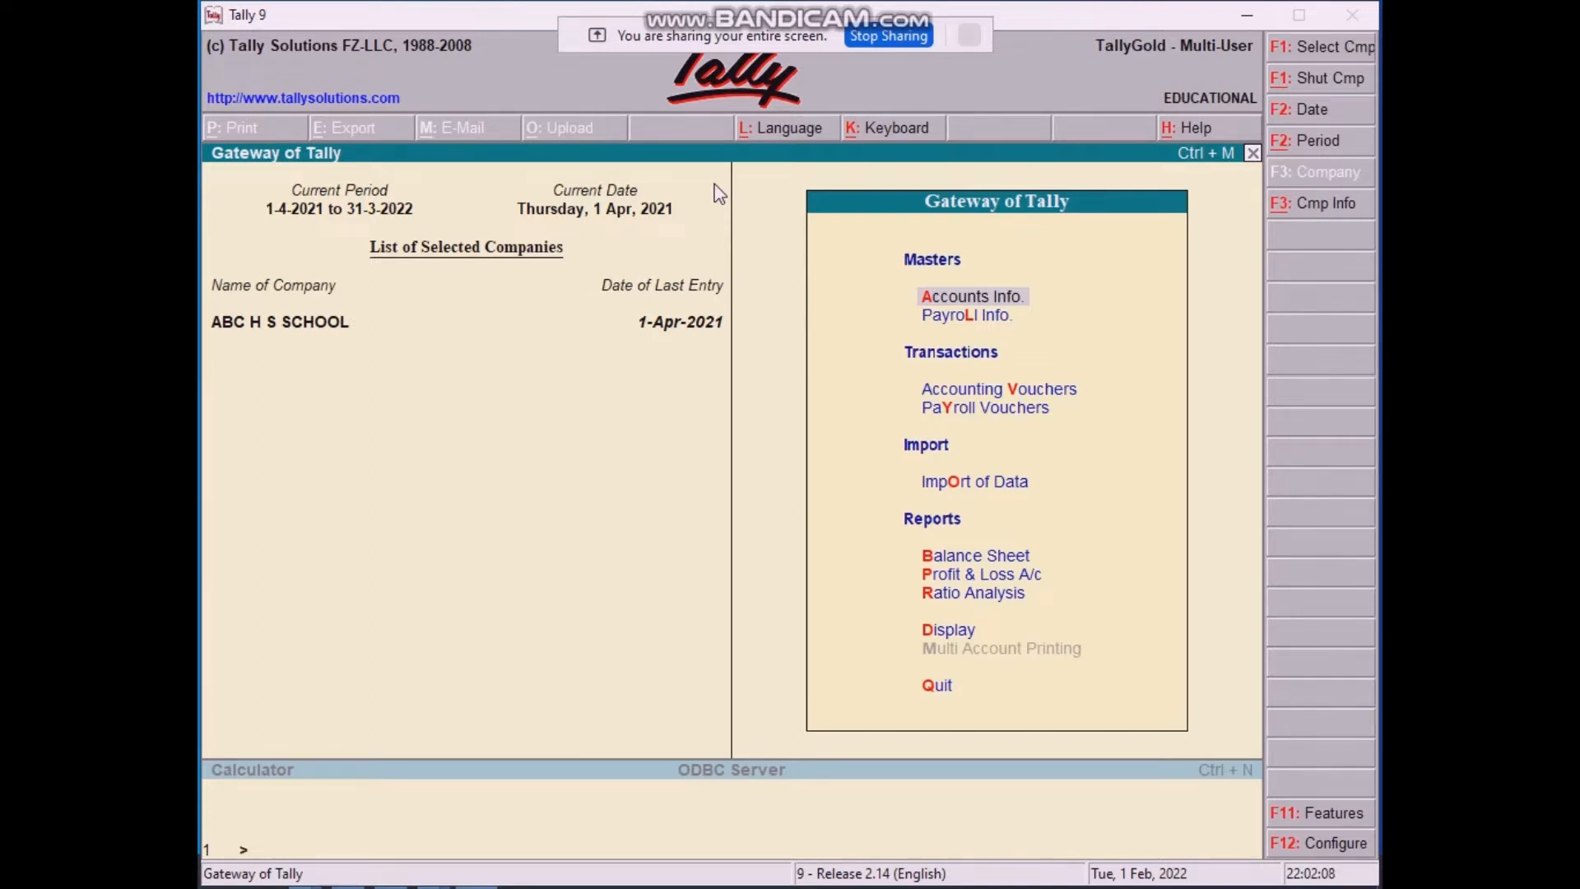
{"action": "key", "text": "Return"}
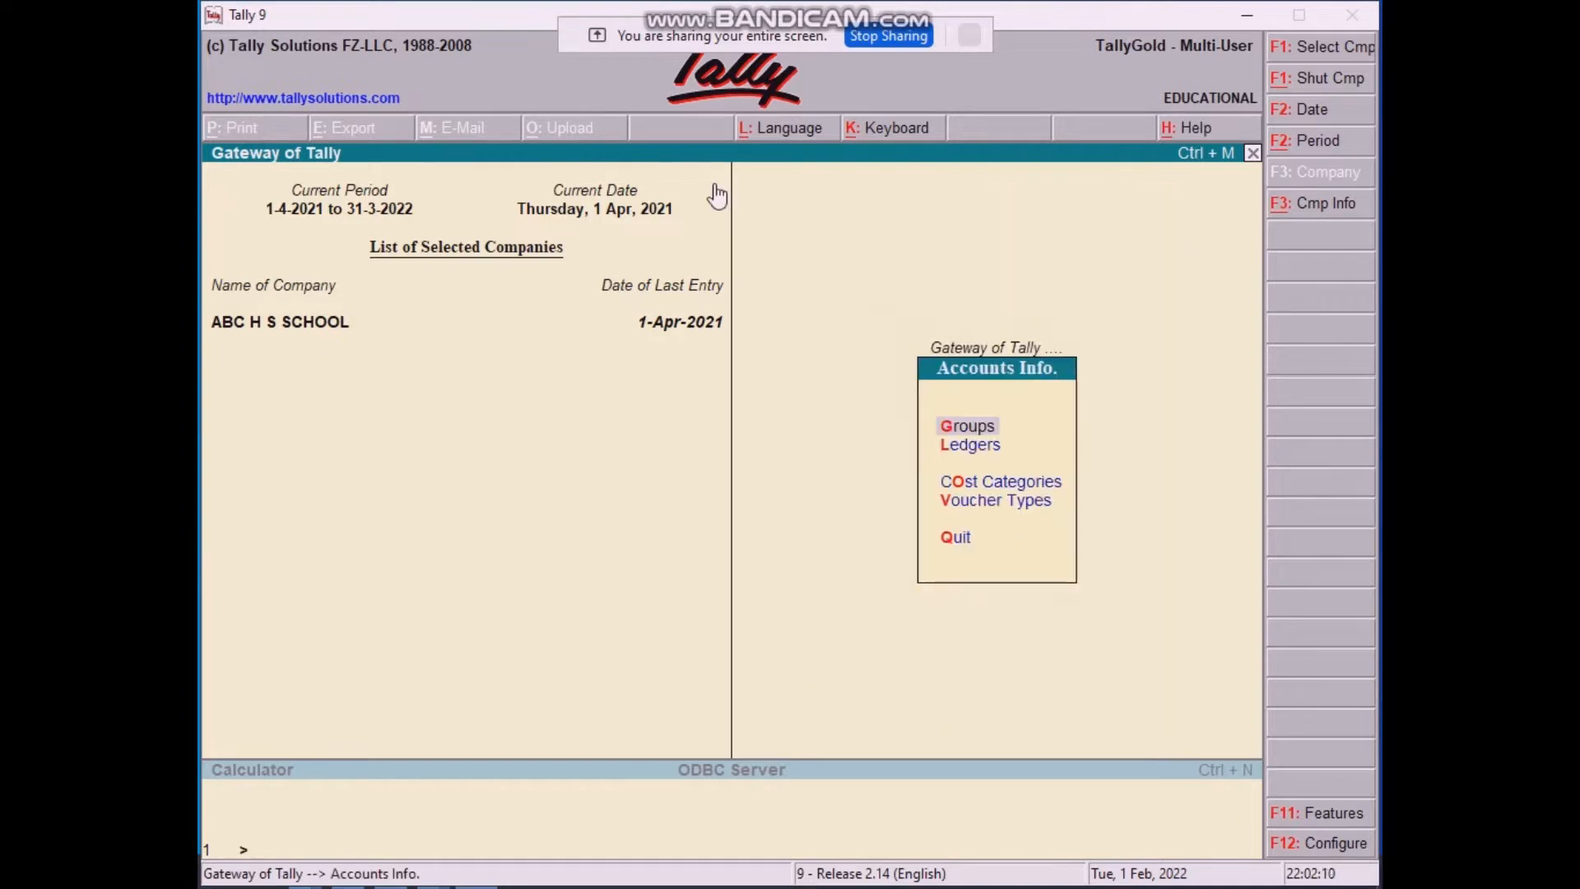
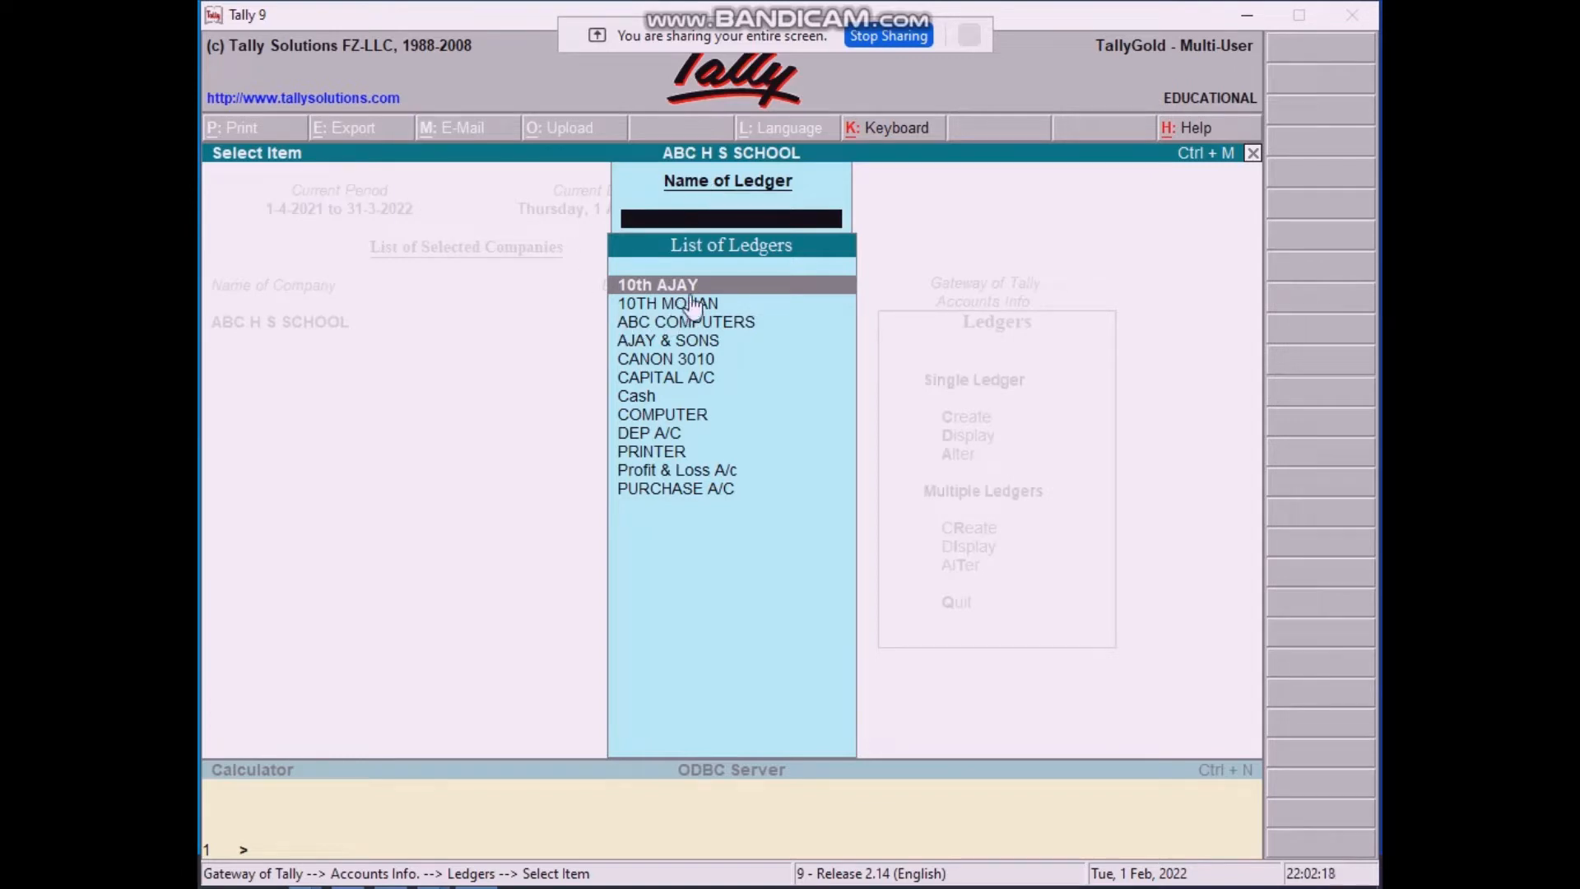
{"action": "key", "text": "Return"}
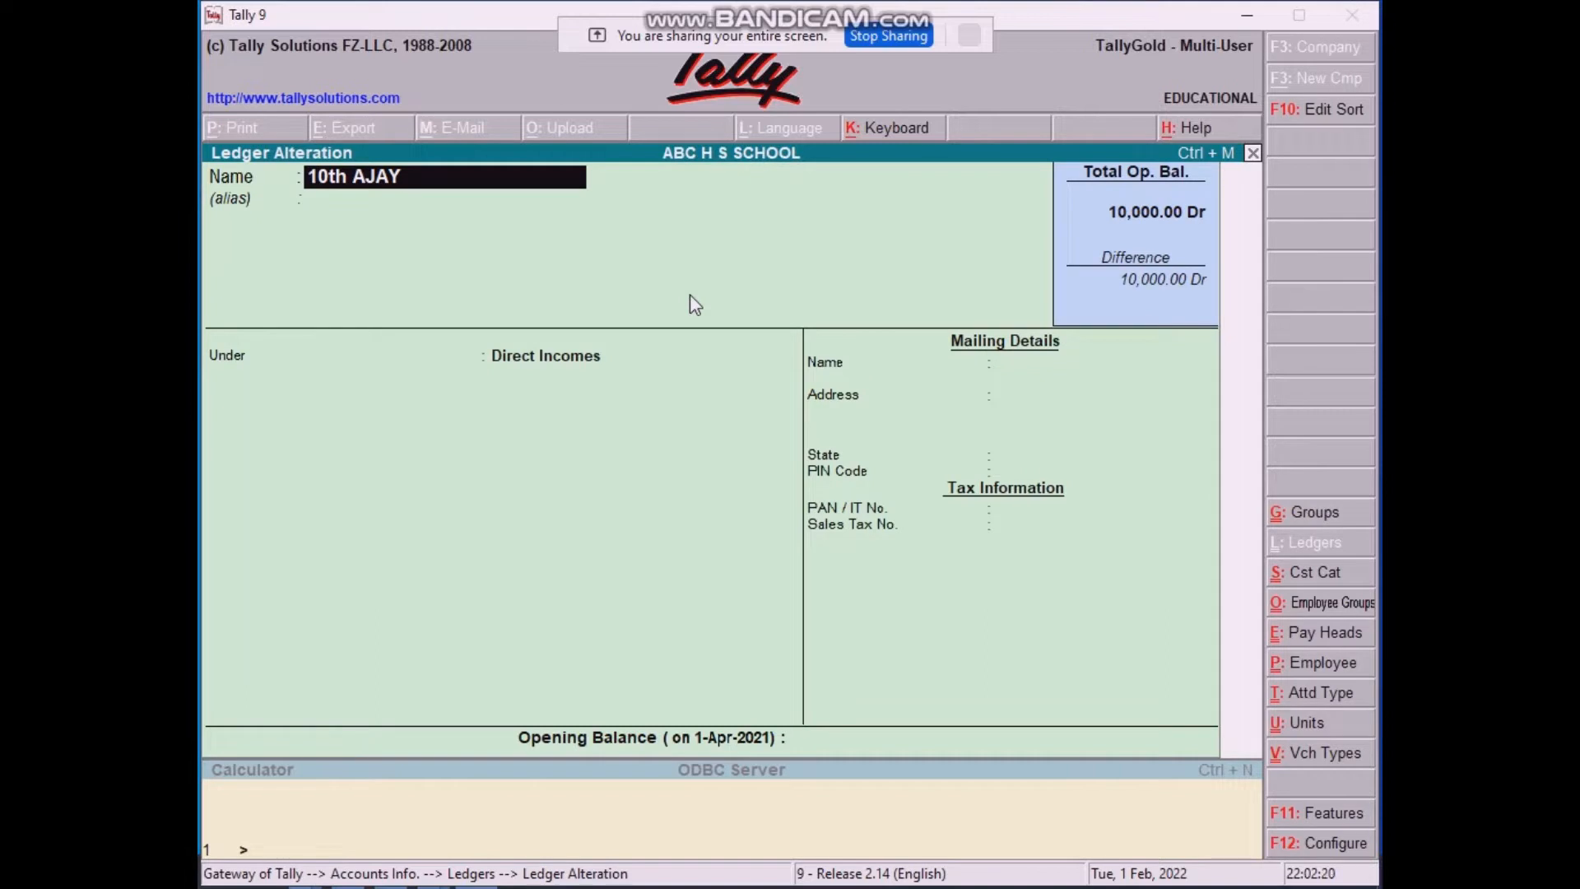
{"action": "key", "text": "Return"}
{"action": "key", "text": "Return"}
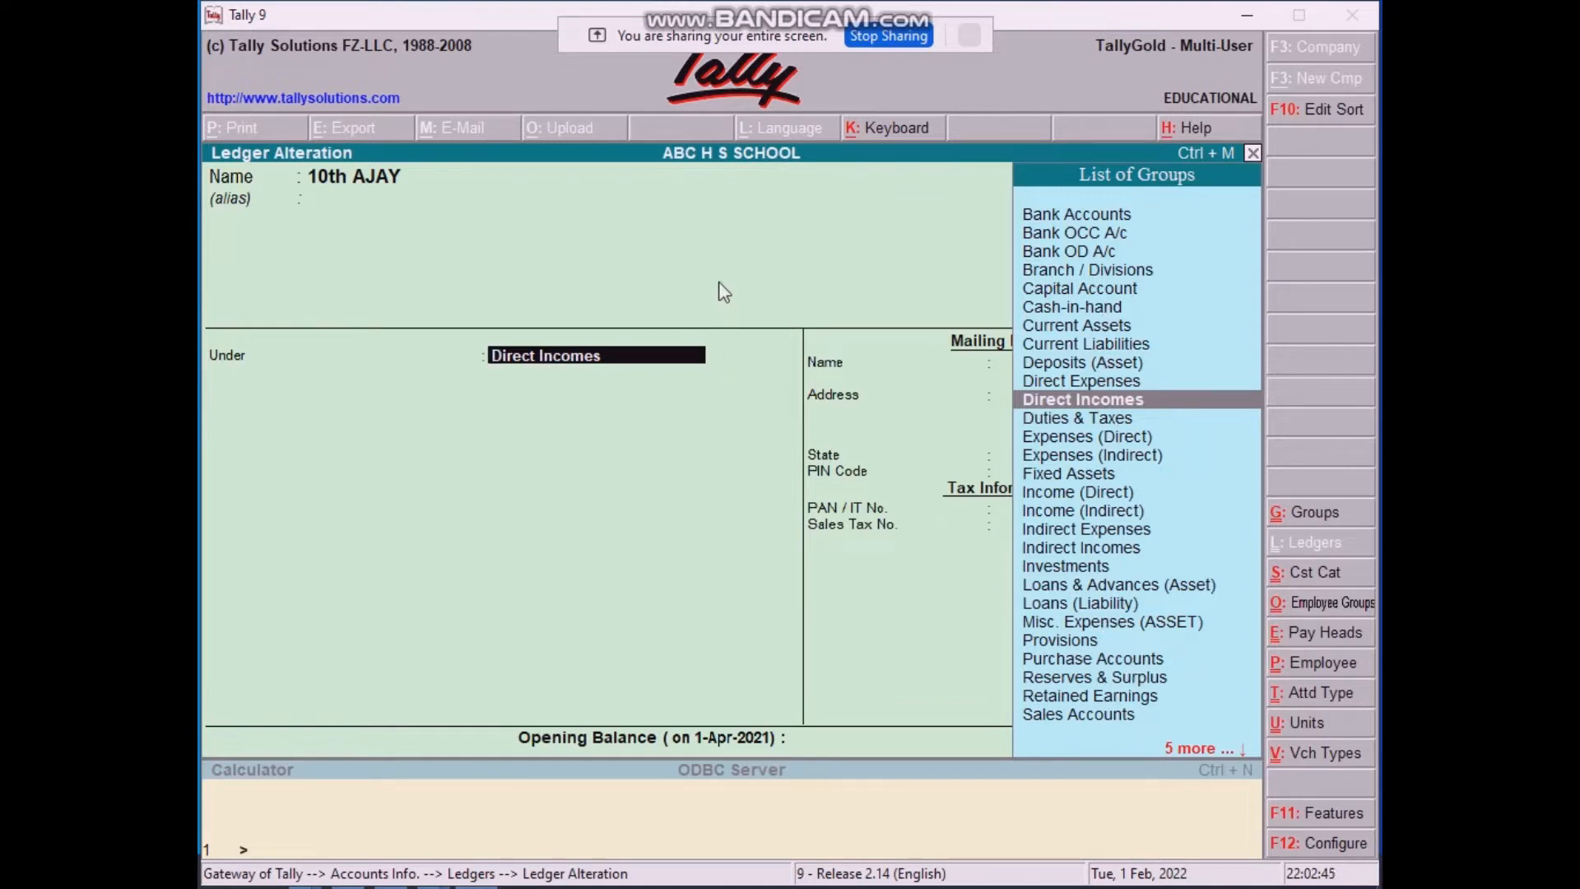
{"action": "key", "text": "Return"}
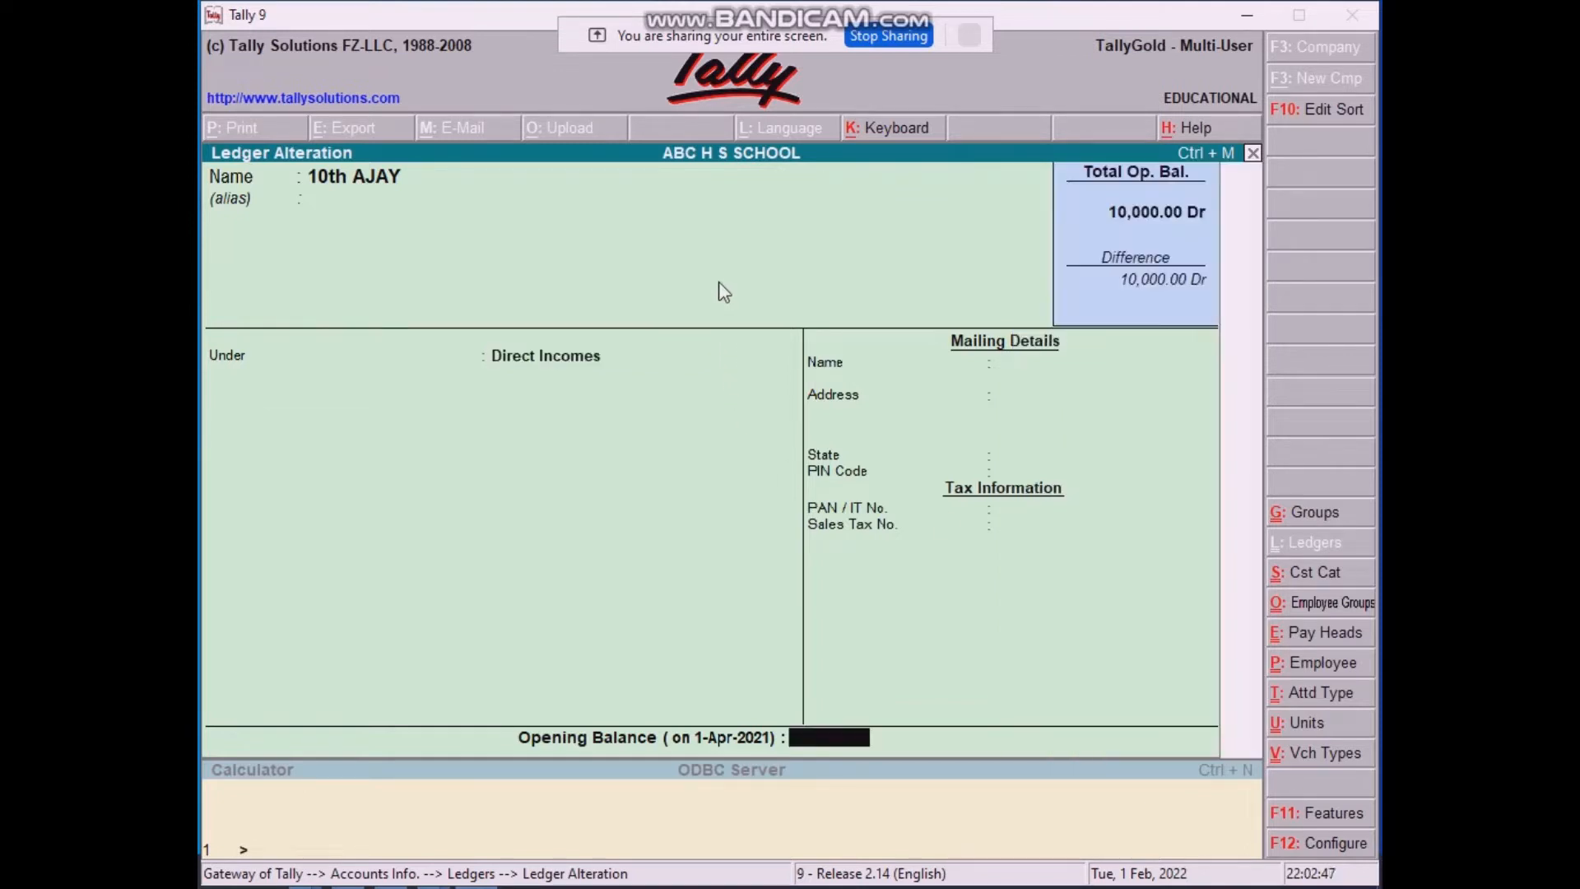
{"action": "key", "text": "Return"}
{"action": "key", "text": "Return"}
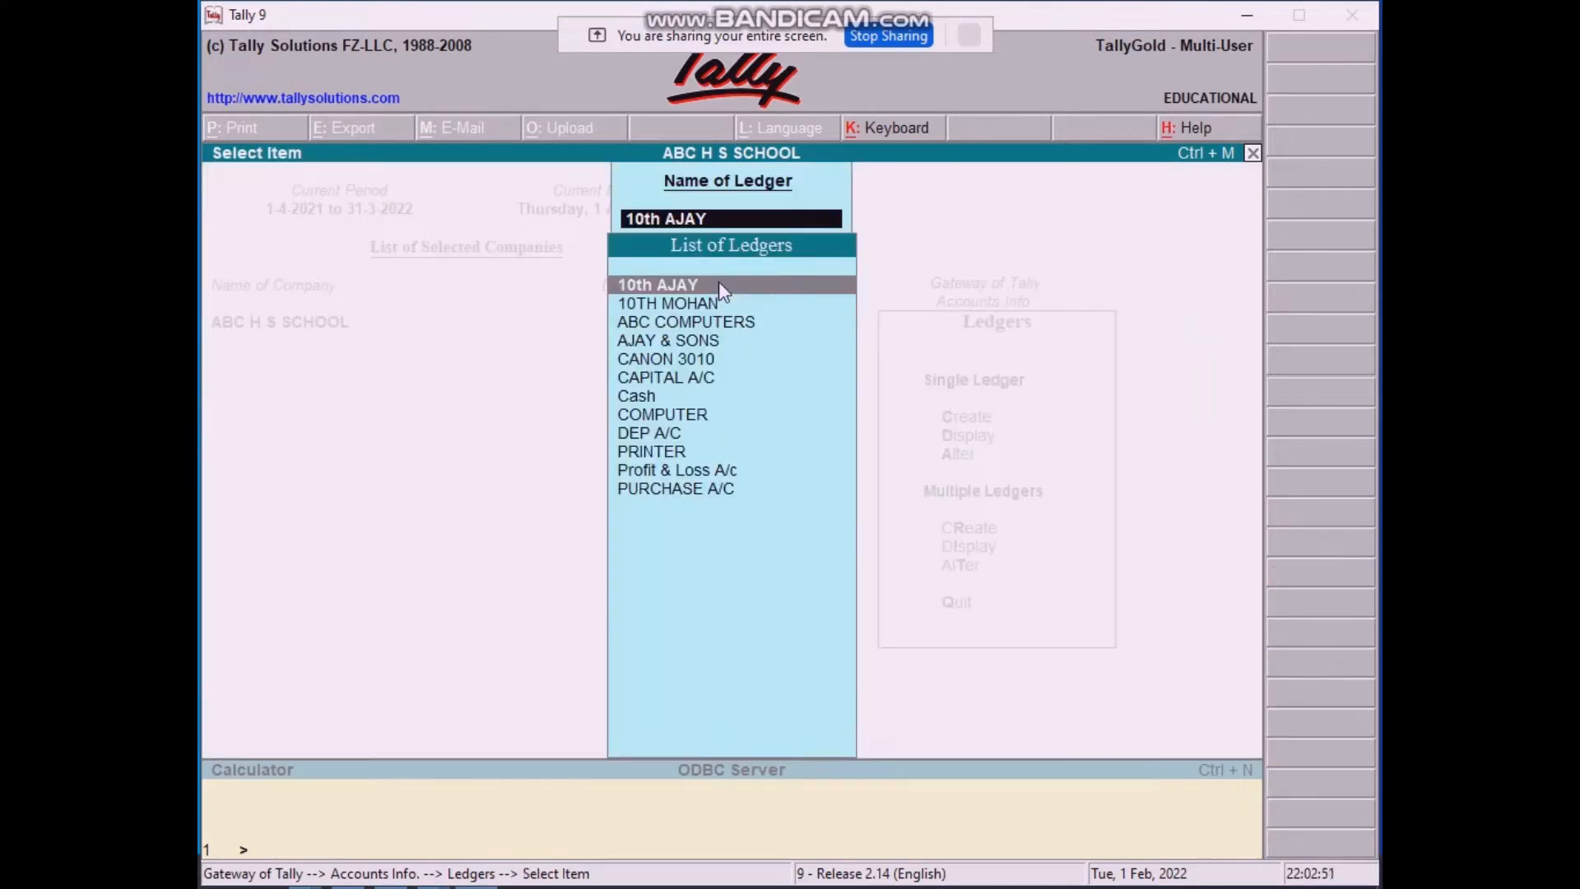
{"action": "key", "text": "Escape"}
{"action": "key", "text": "Escape"}
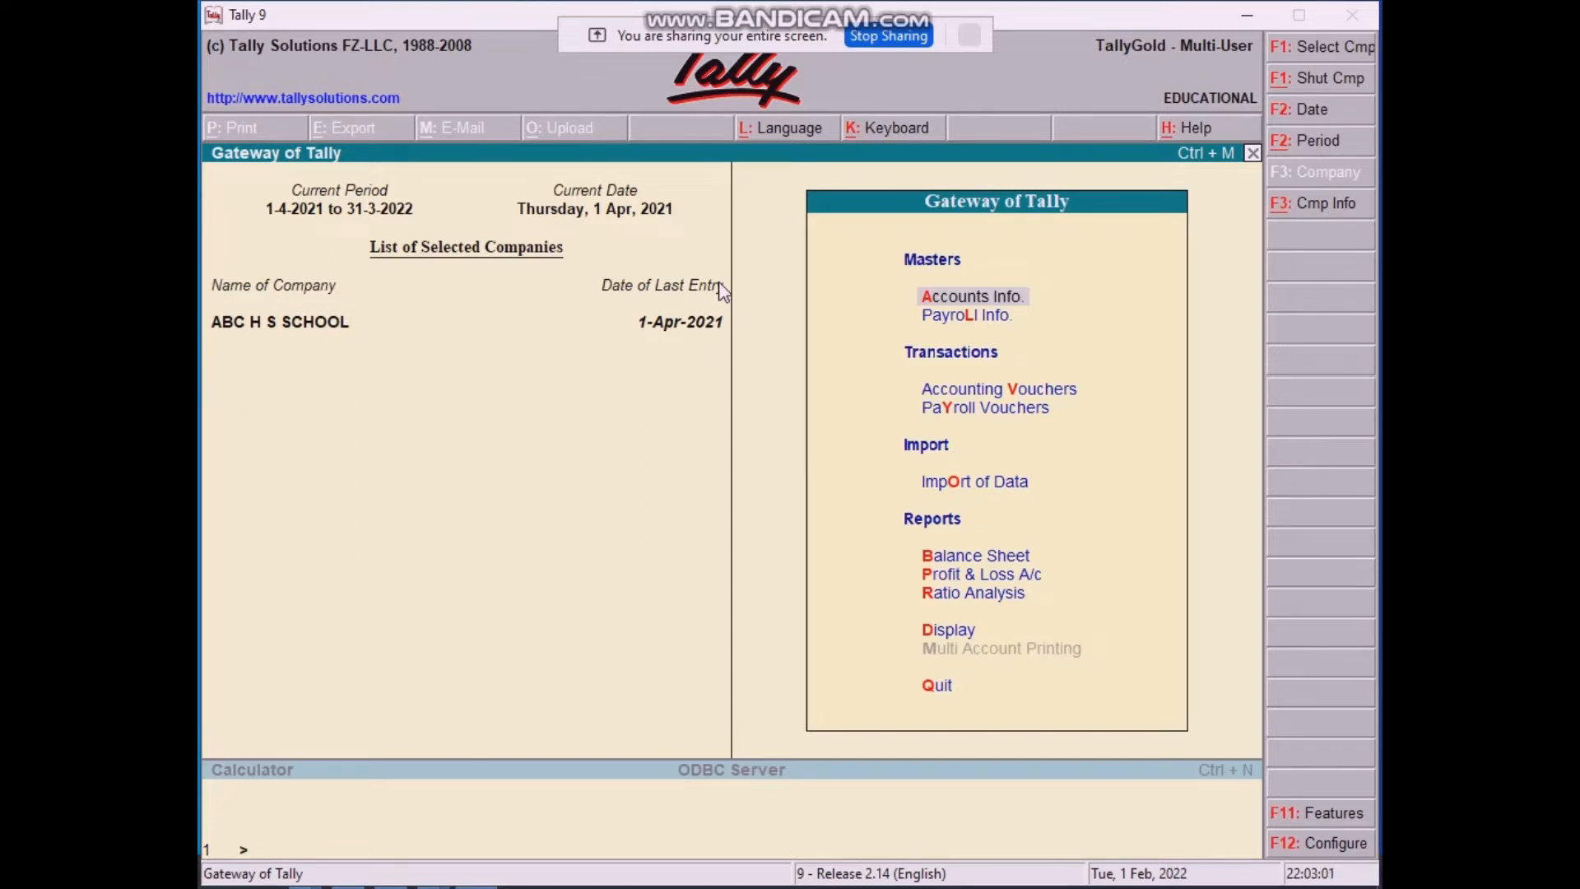
{"action": "key", "text": "Return"}
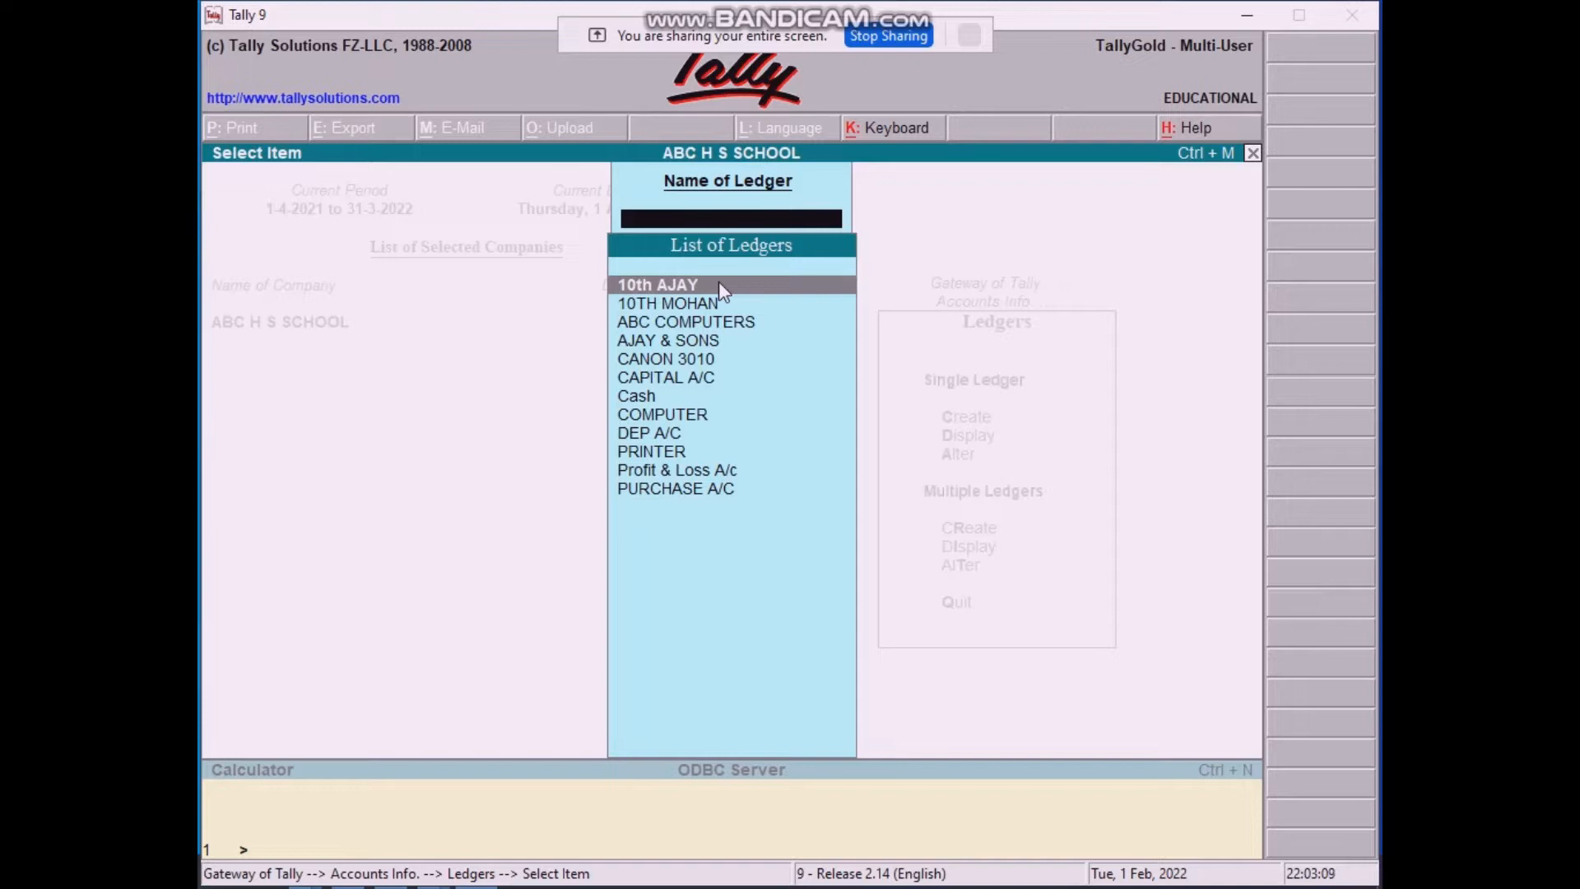
{"action": "key", "text": "Return"}
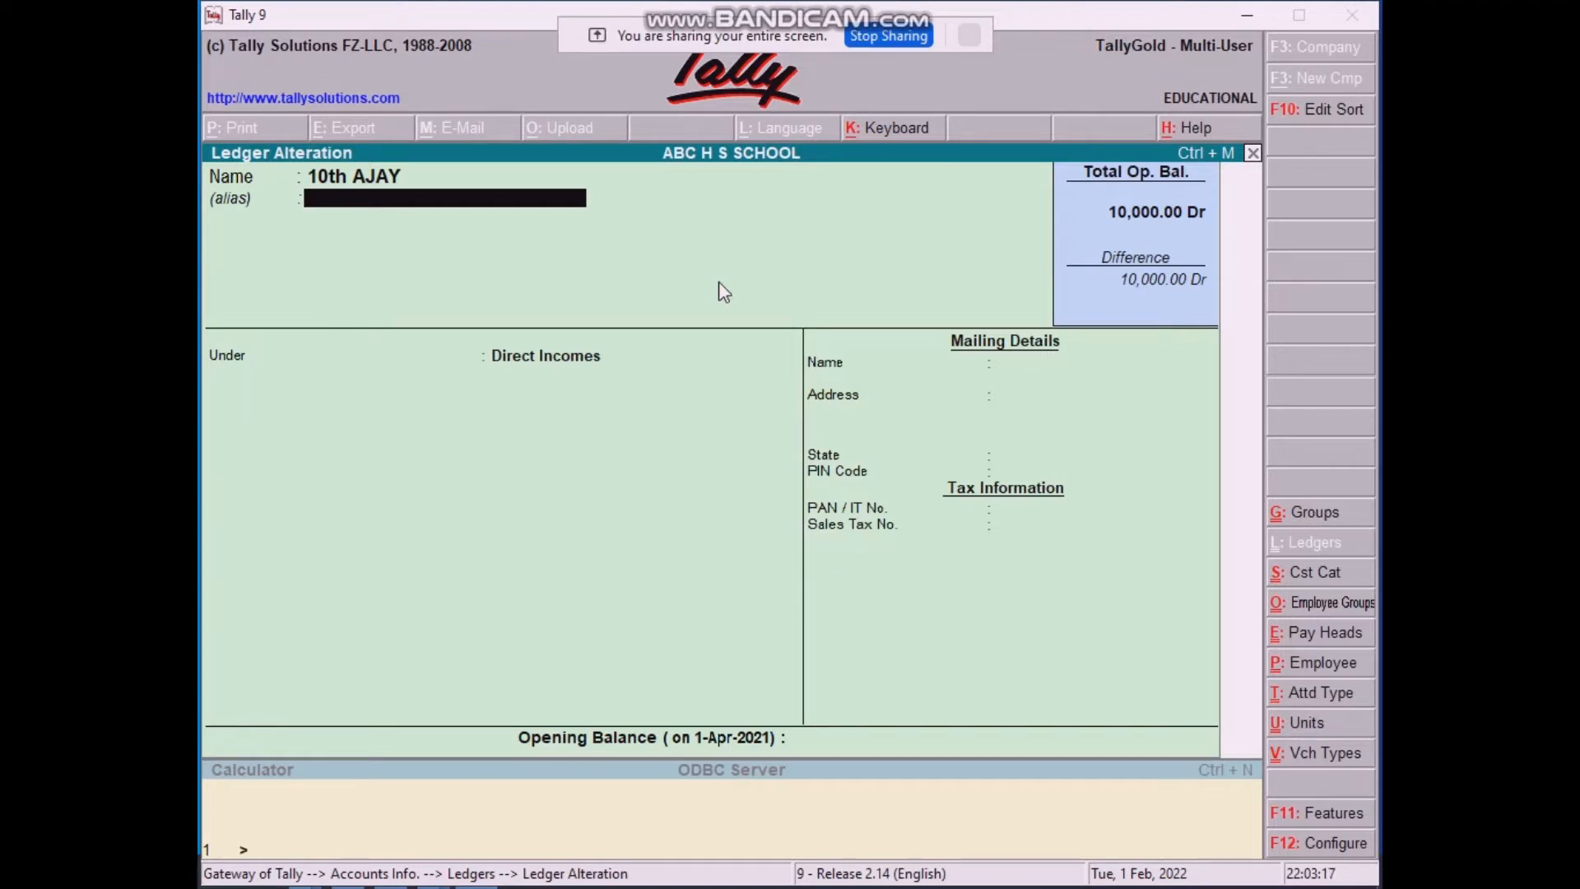
{"action": "key", "text": "Return"}
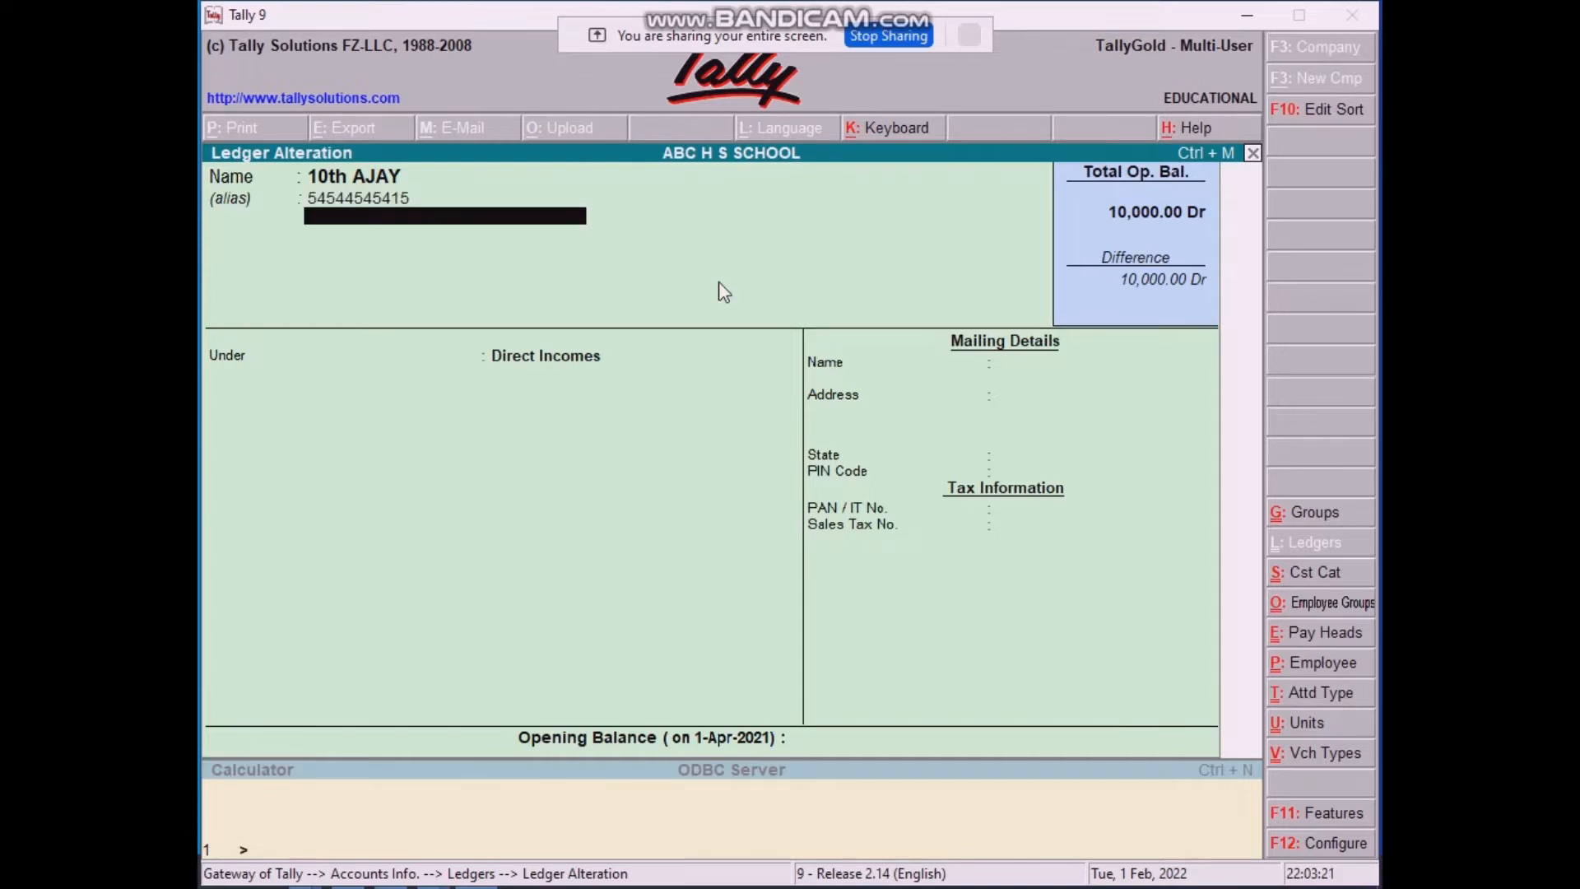
{"action": "key", "text": "Return"}
{"action": "key", "text": "Return"}
{"action": "key", "text": "Return"}
{"action": "key", "text": "Return"}
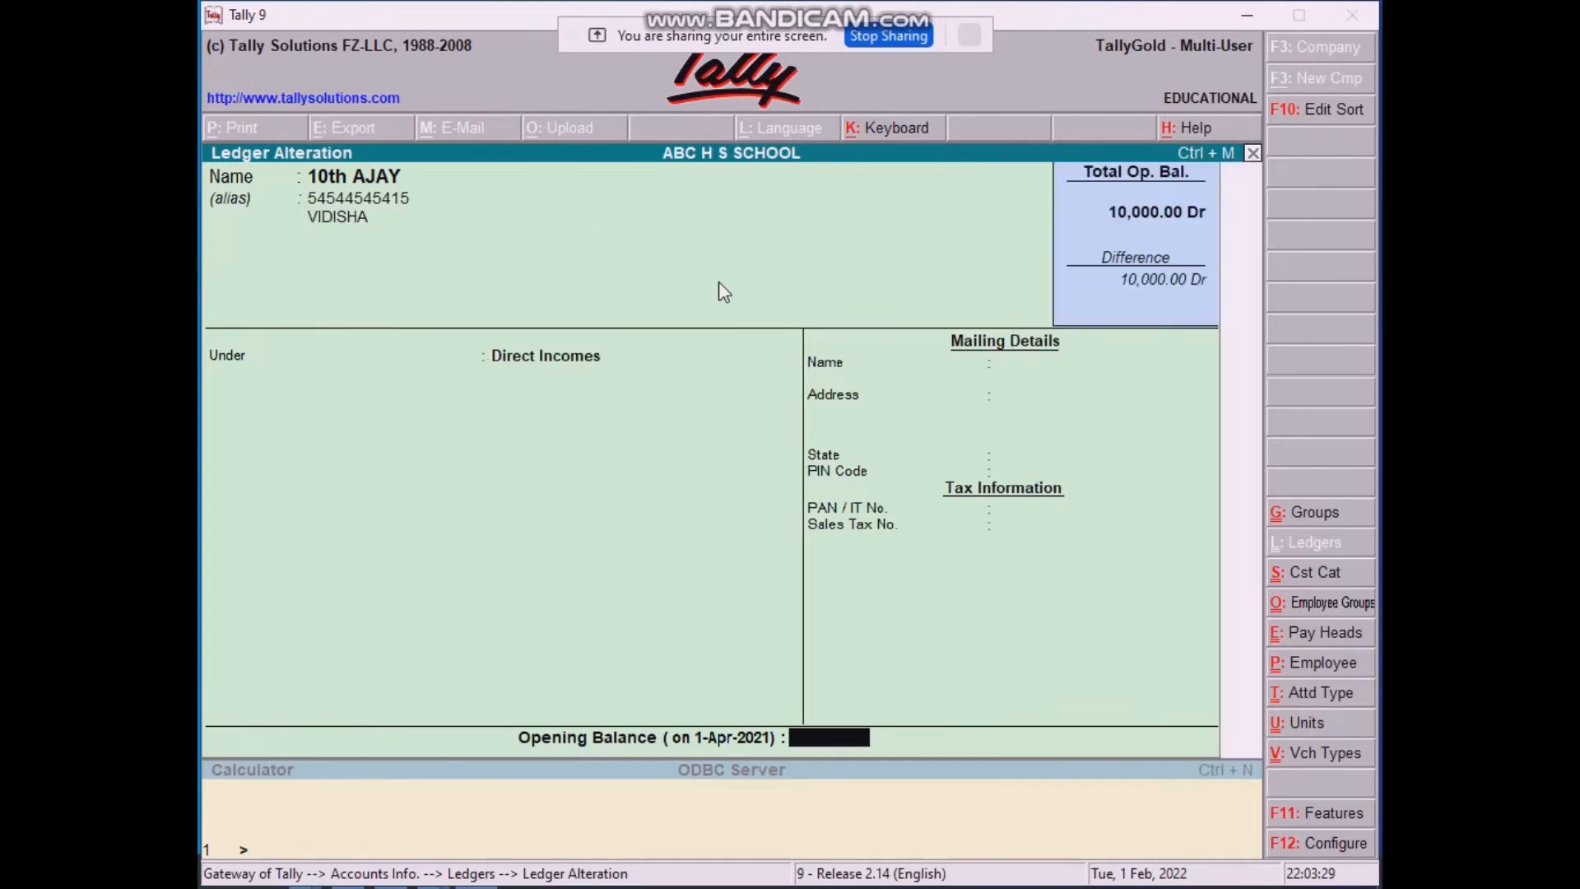
{"action": "key", "text": "Return"}
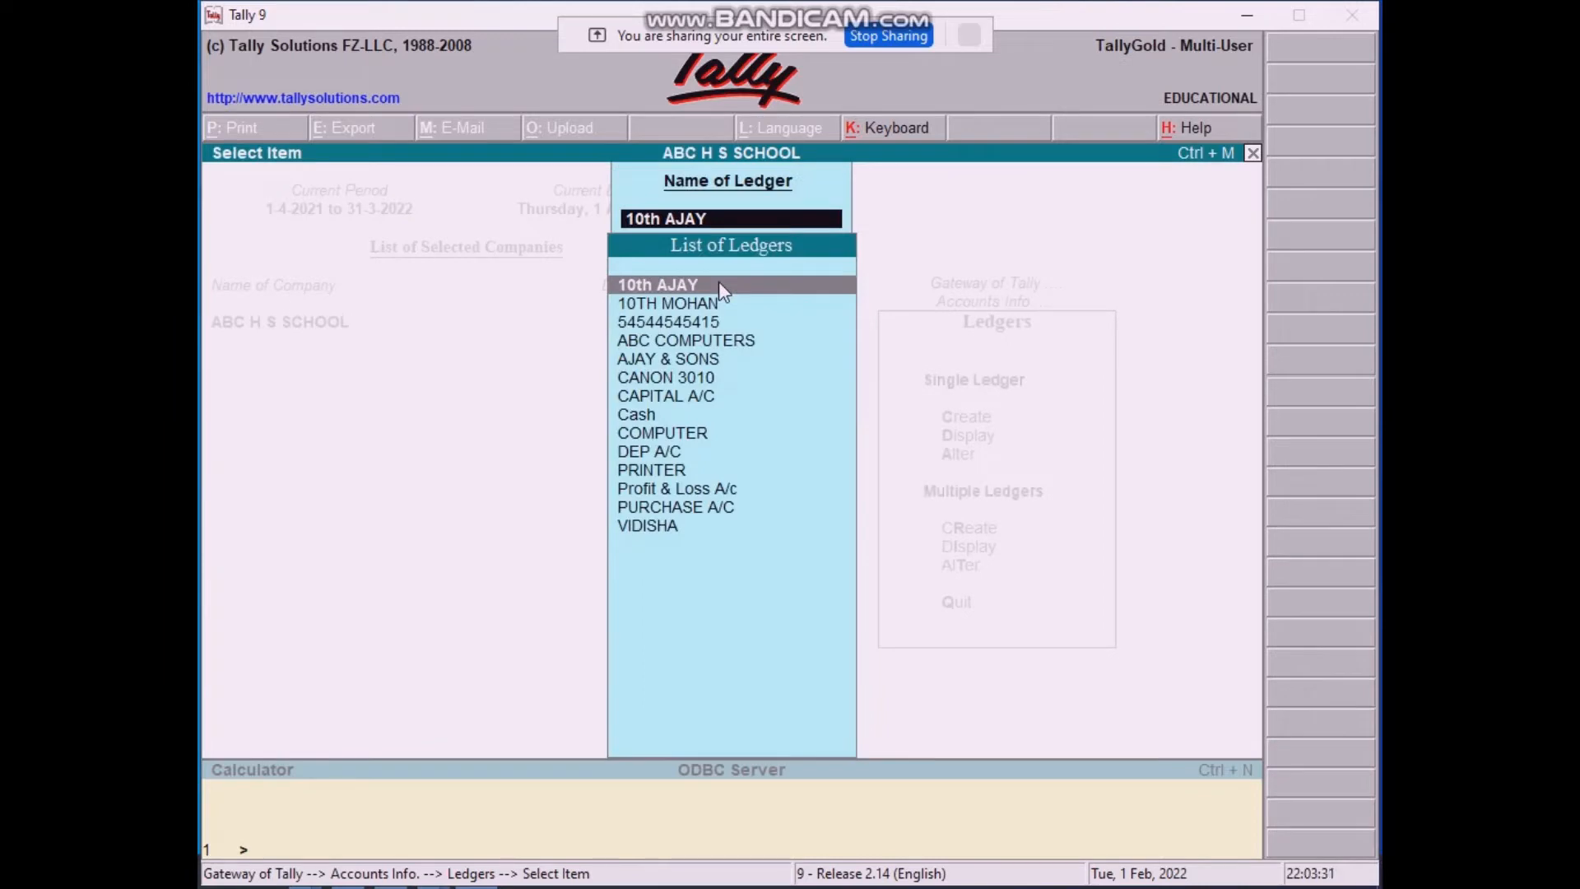
{"action": "key", "text": "Escape"}
{"action": "key", "text": "Escape"}
{"action": "key", "text": "Escape"}
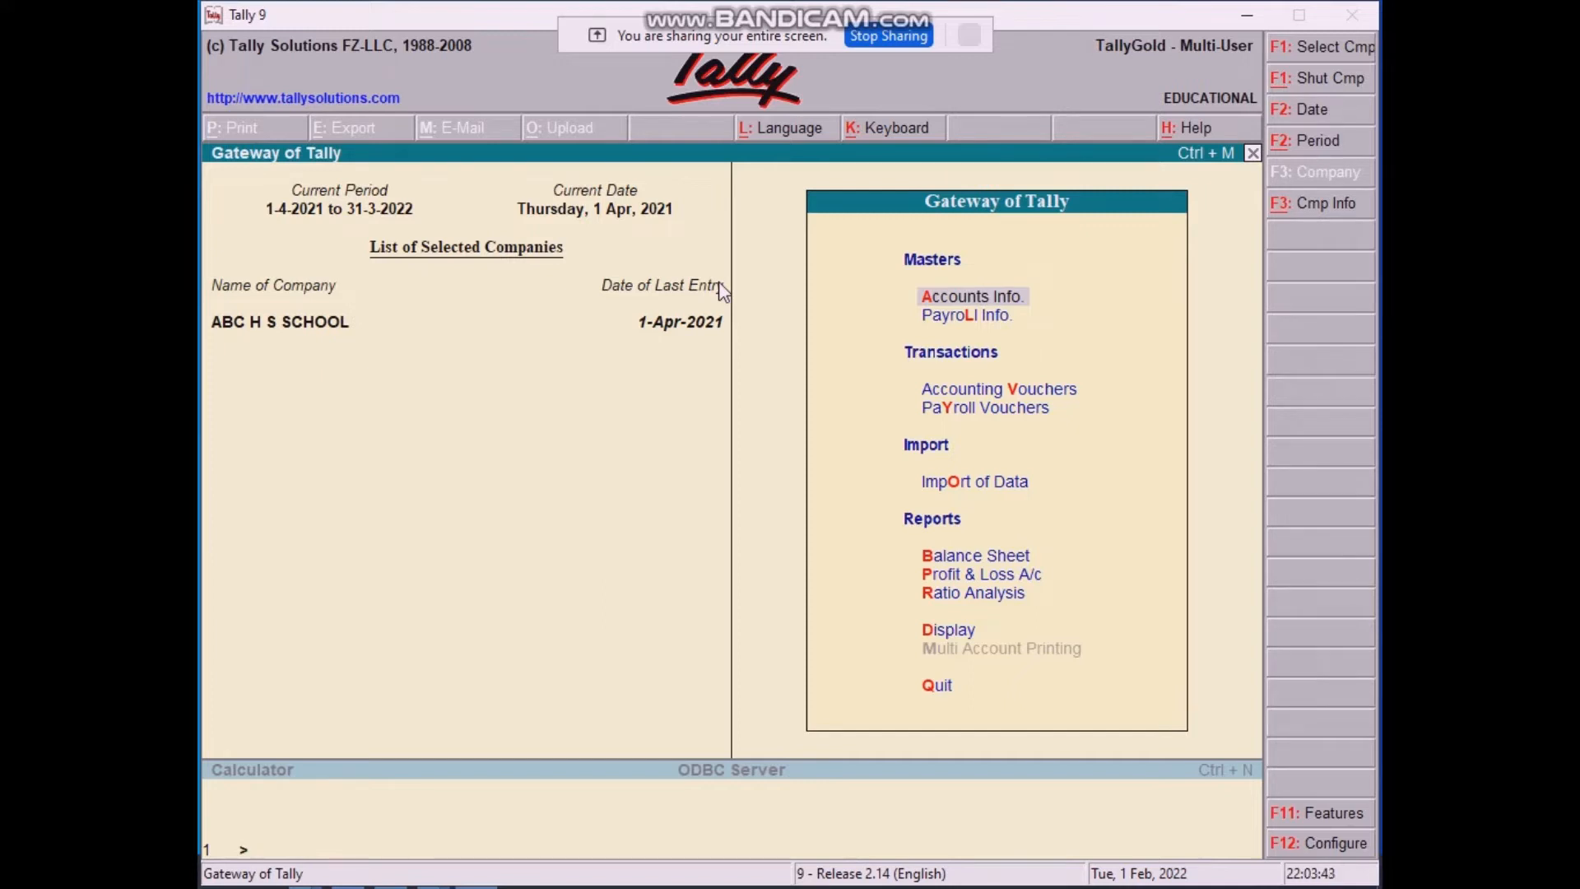
Step: Display the AJAY & SONS ledger and open its COMPUTER journal voucher for 18,000.00
{"action": "key", "text": "d"}
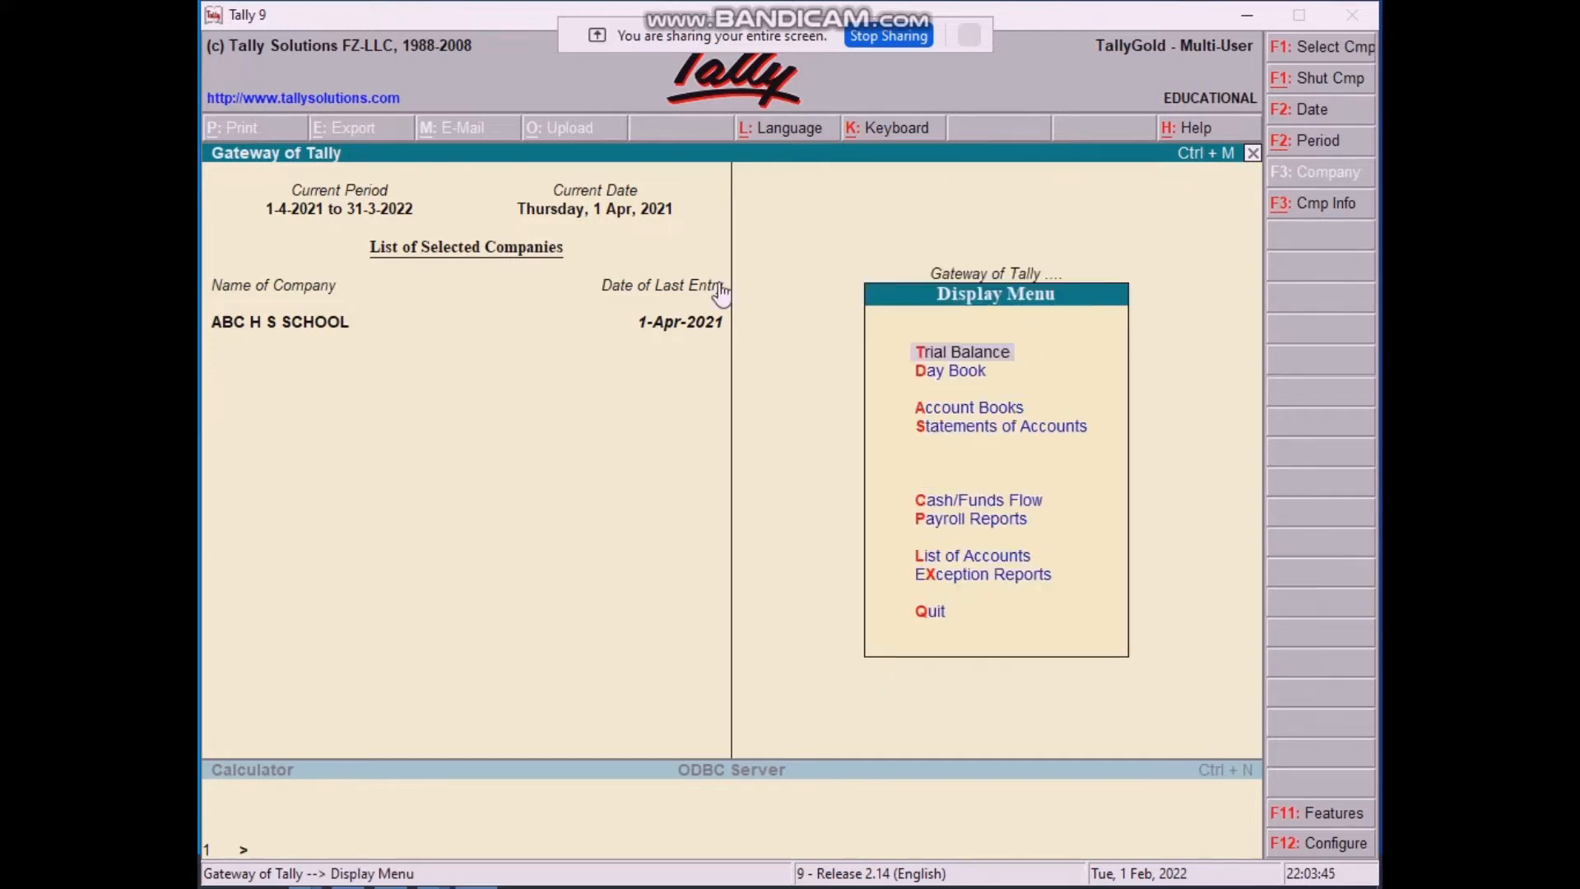
{"action": "key", "text": "a"}
{"action": "key", "text": "l"}
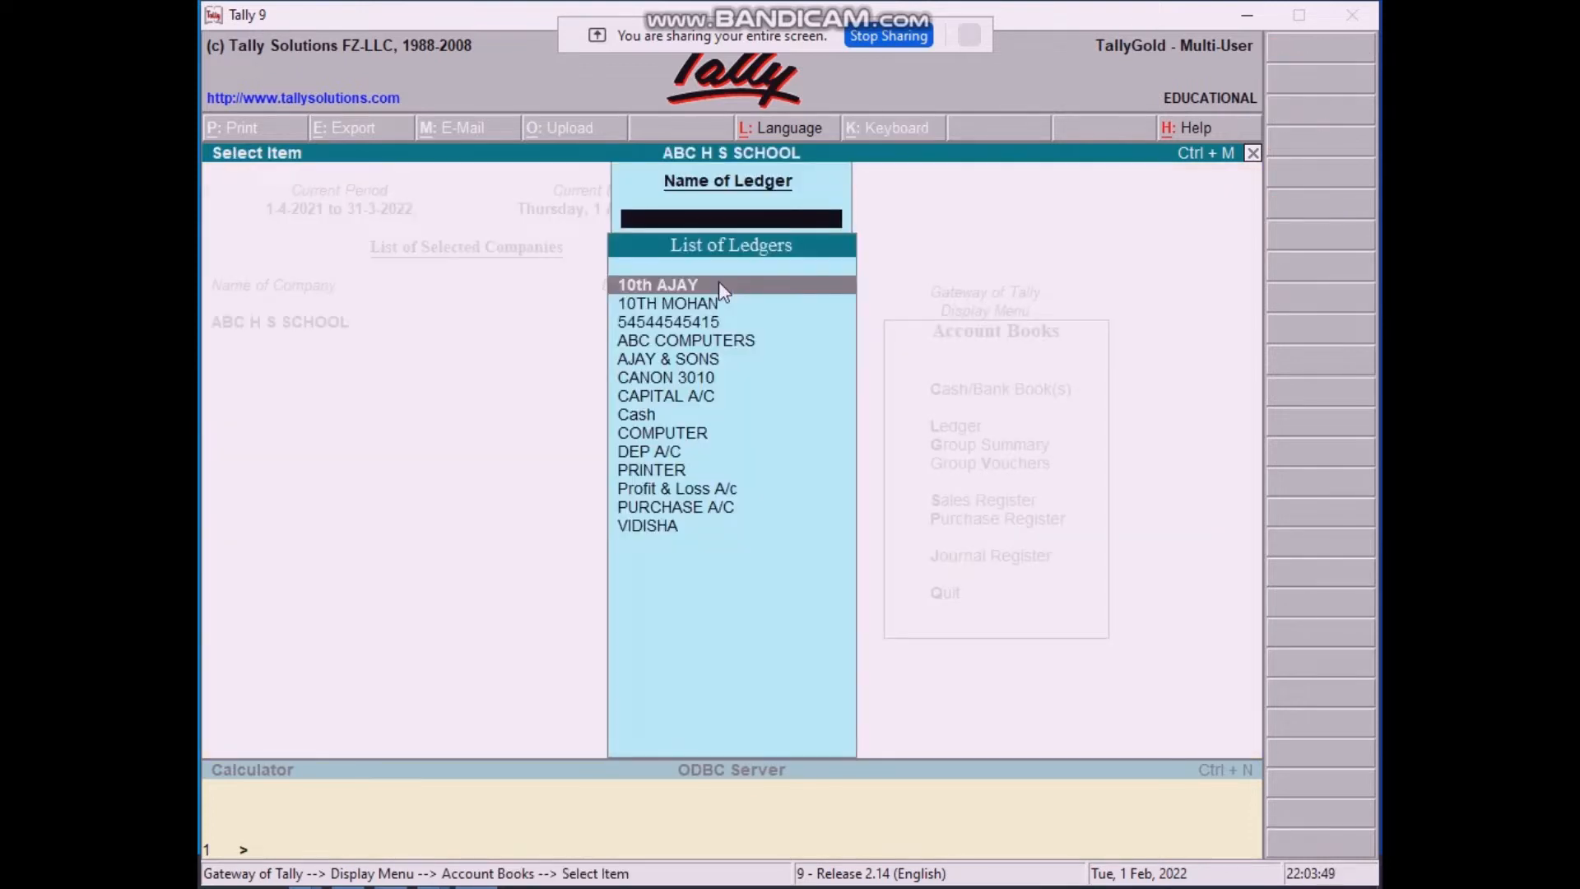
{"action": "key", "text": "Return"}
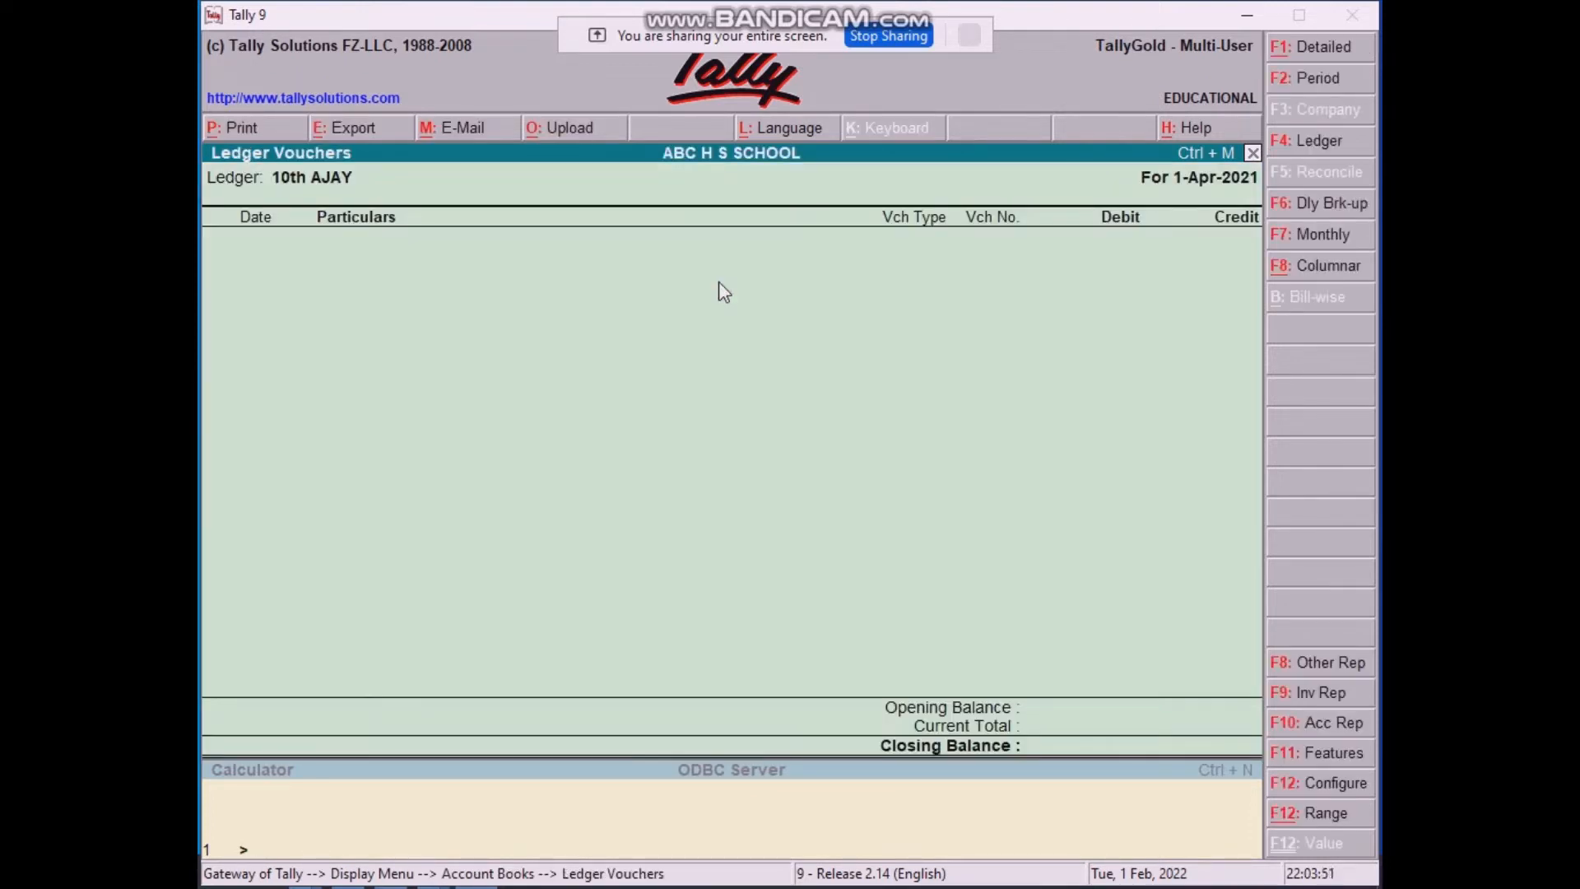
{"action": "key", "text": "Escape"}
{"action": "key", "text": "Down"}
{"action": "key", "text": "Down"}
{"action": "key", "text": "Down"}
{"action": "key", "text": "Down"}
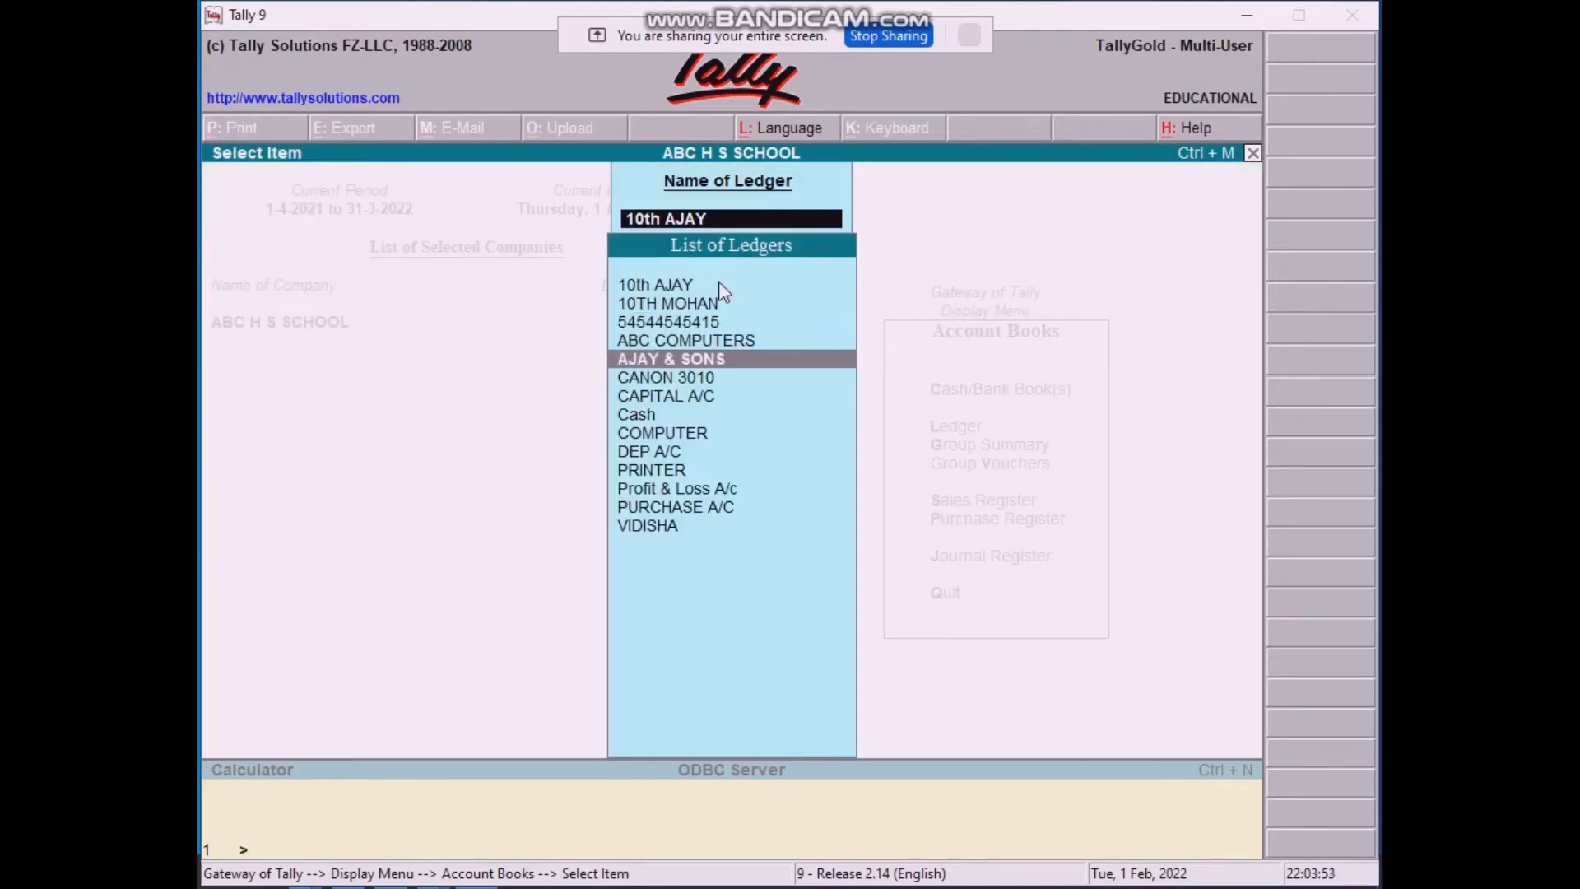
{"action": "key", "text": "Return"}
{"action": "key", "text": "Return"}
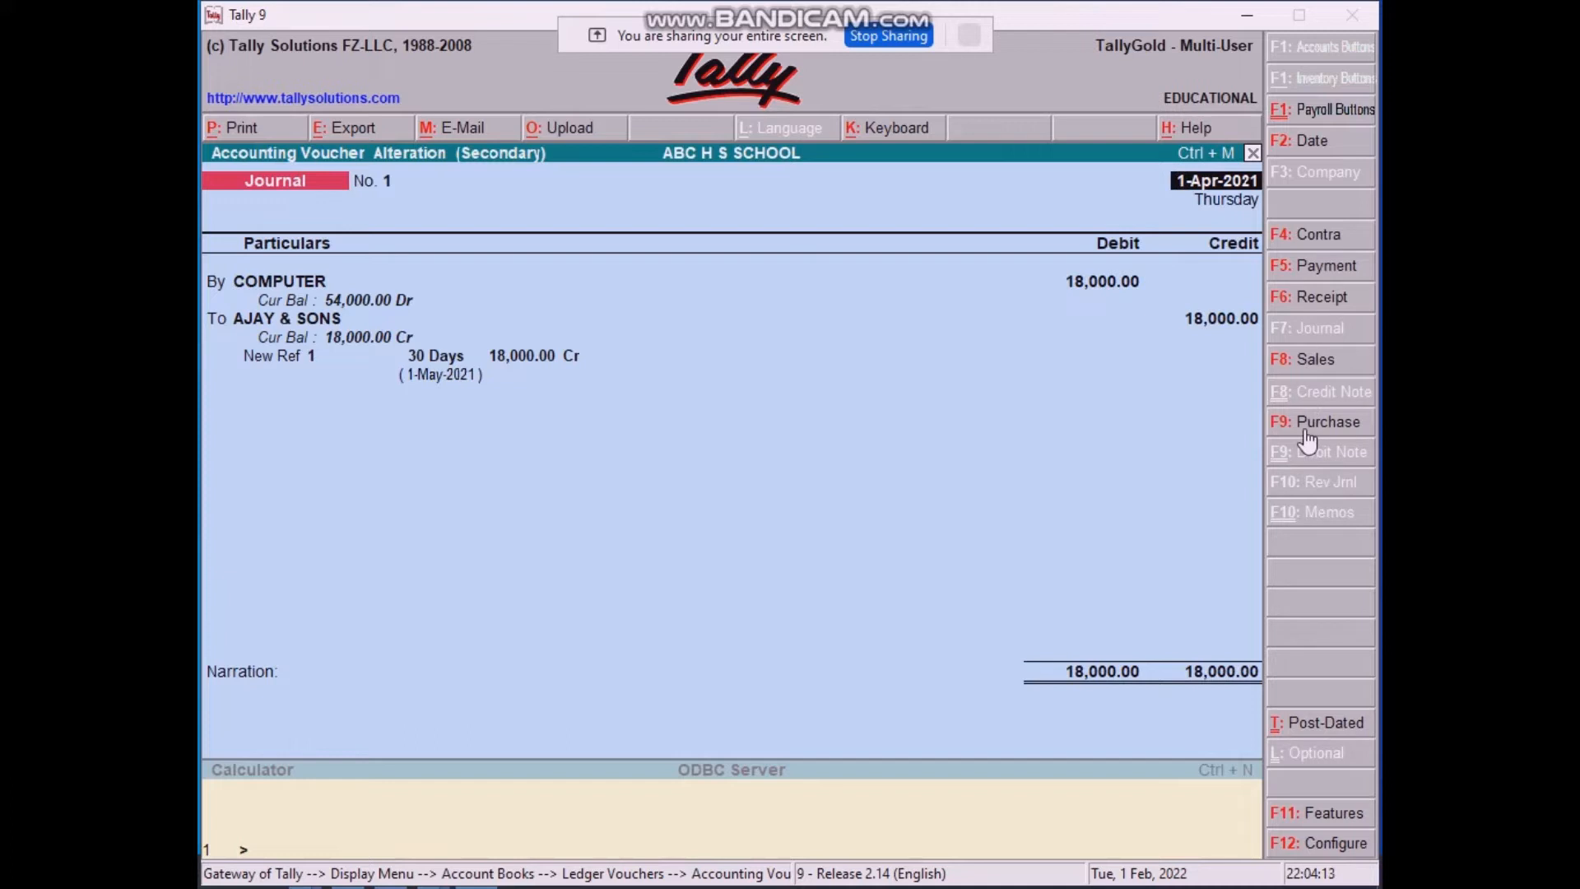
{"action": "left_click", "coordinate": [1322, 275]}
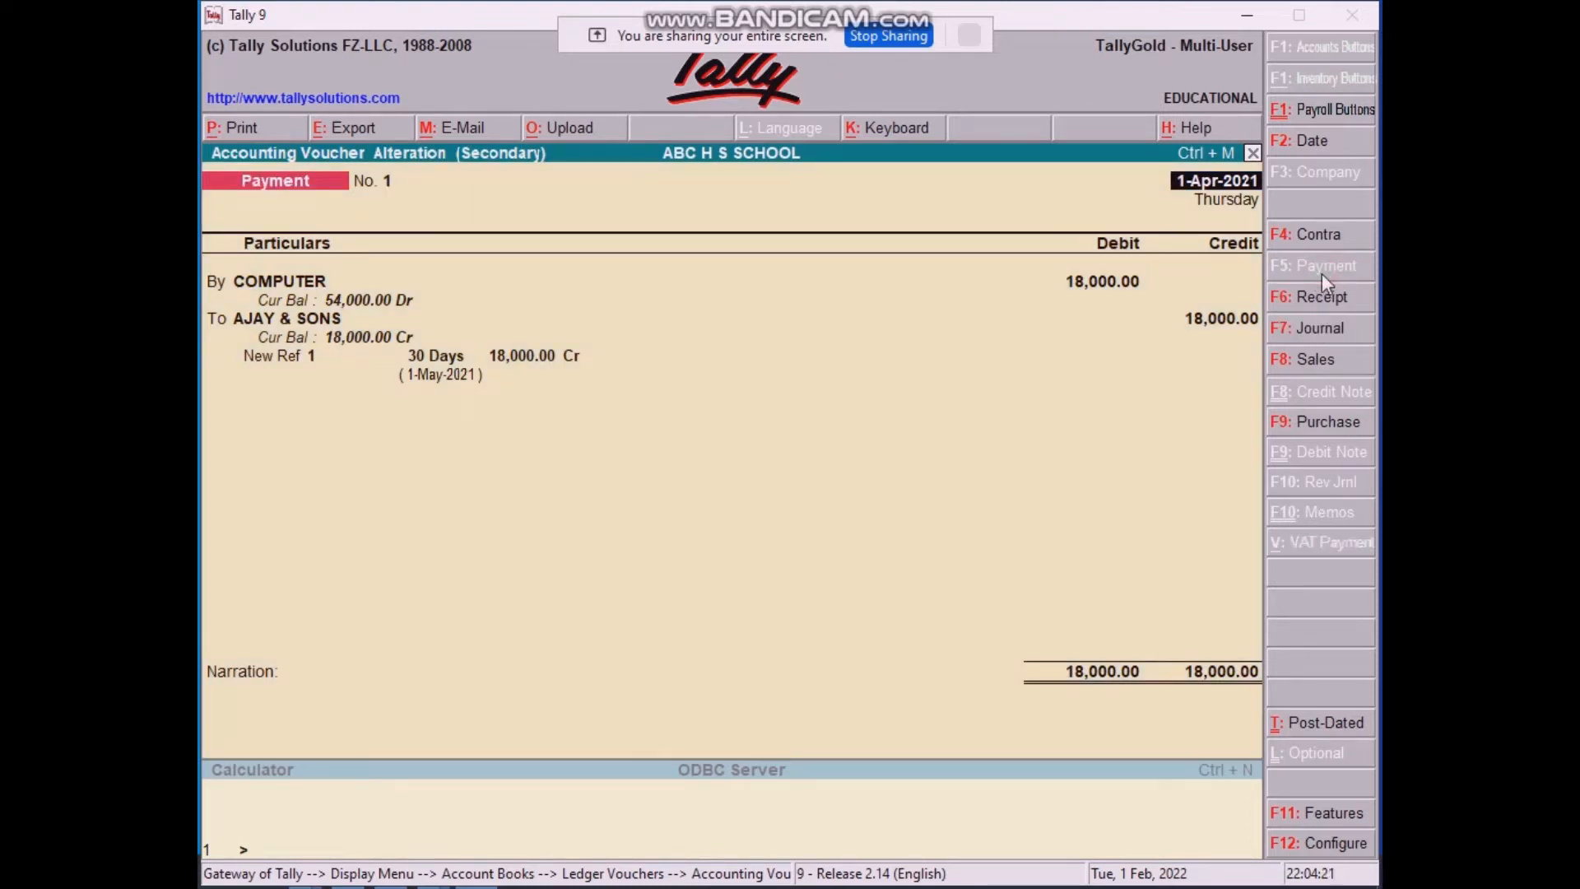
{"action": "left_click", "coordinate": [1317, 235]}
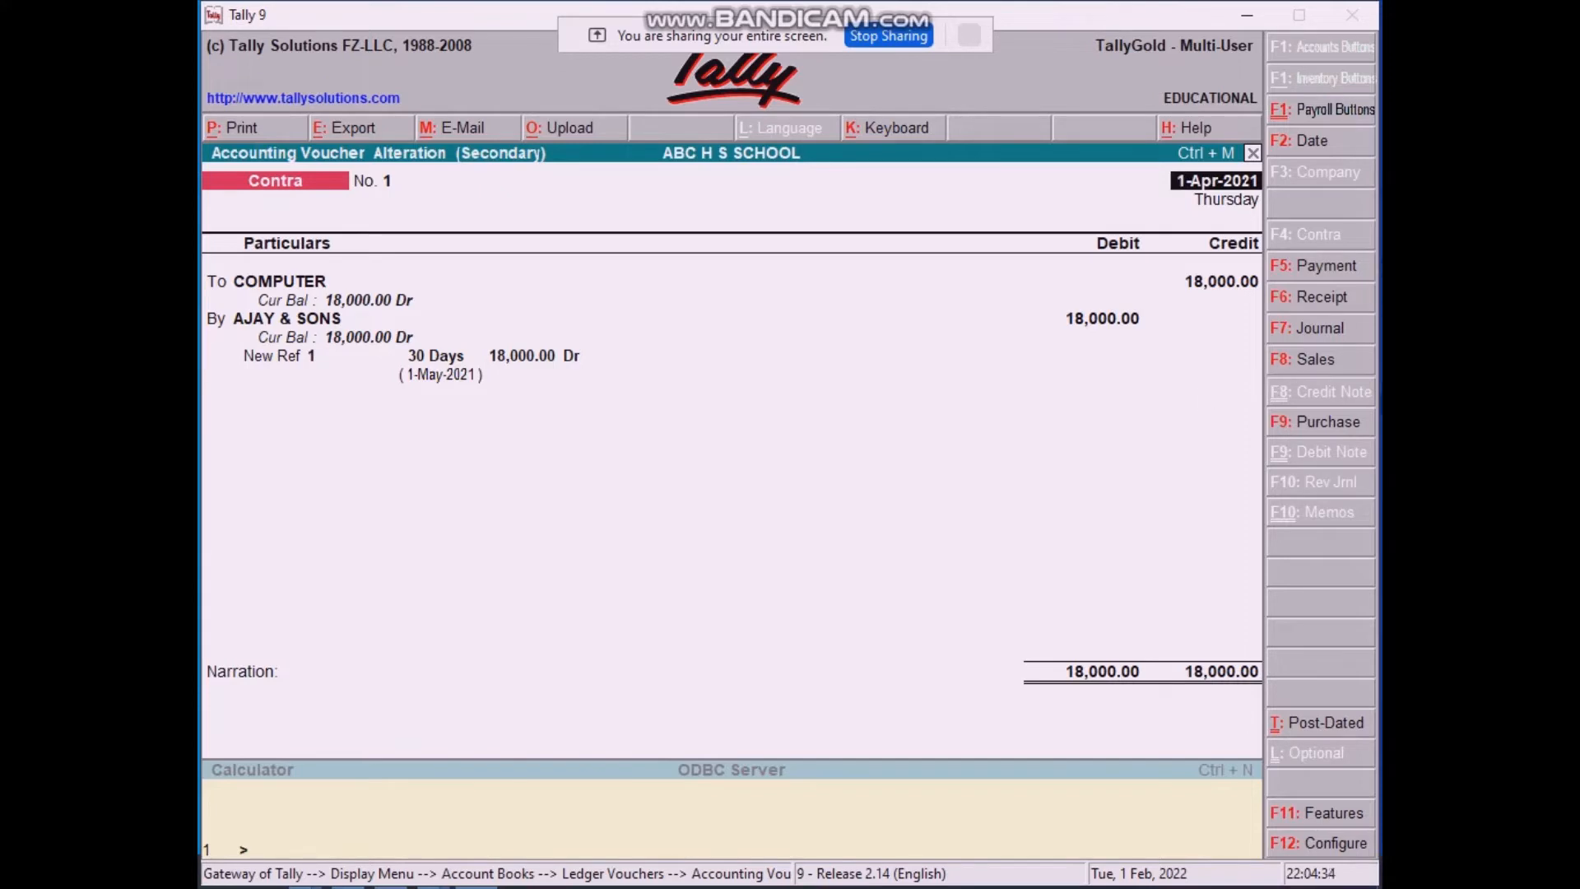
{"action": "left_click", "coordinate": [1320, 334]}
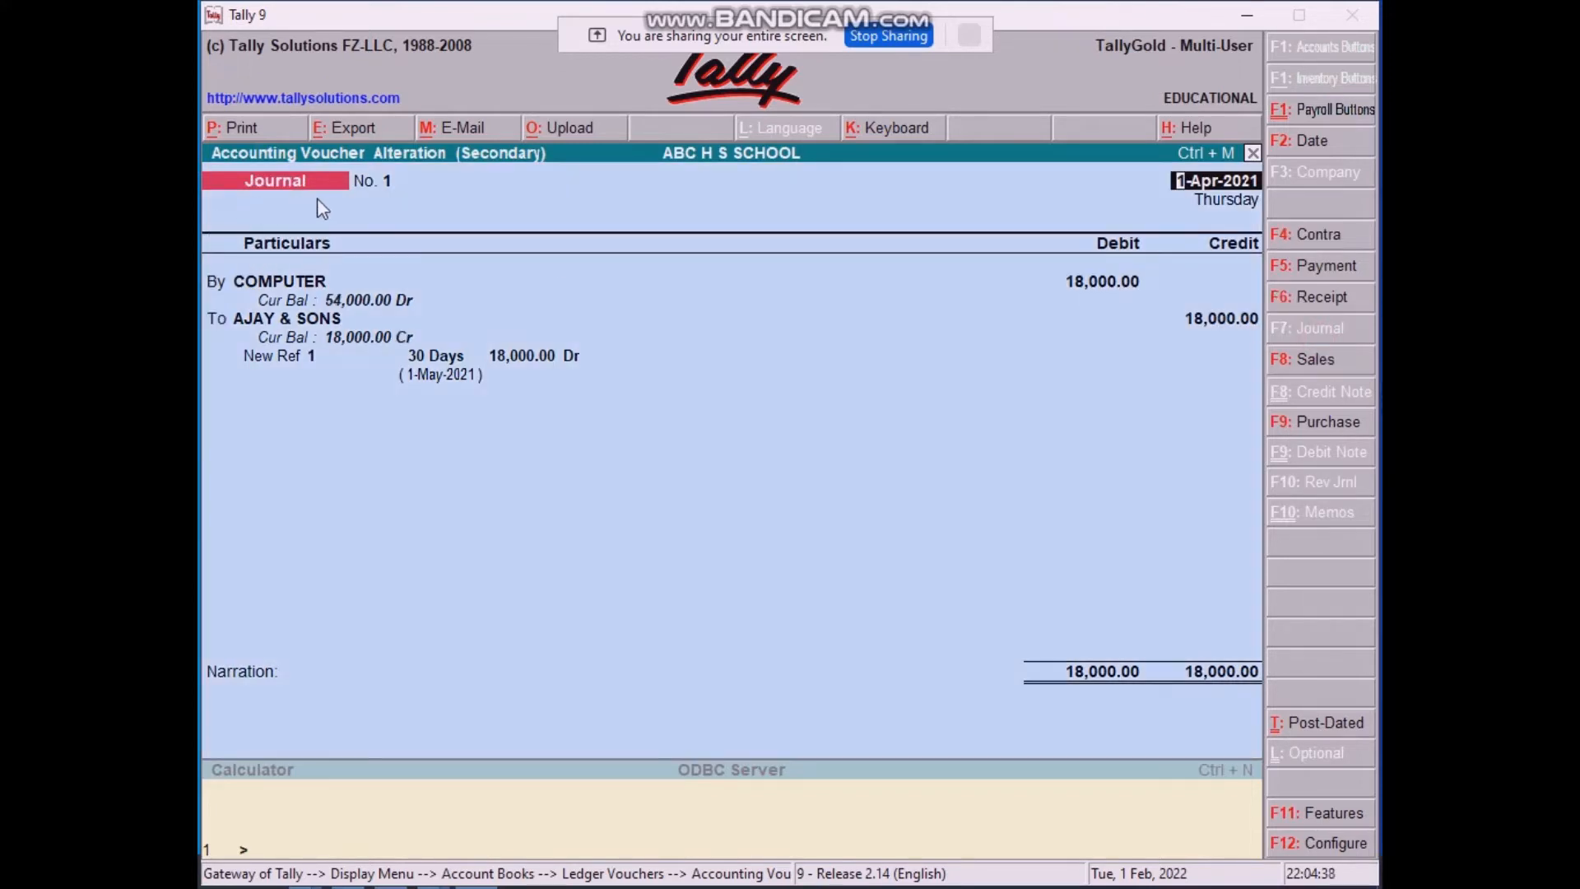
{"action": "key", "text": "Return"}
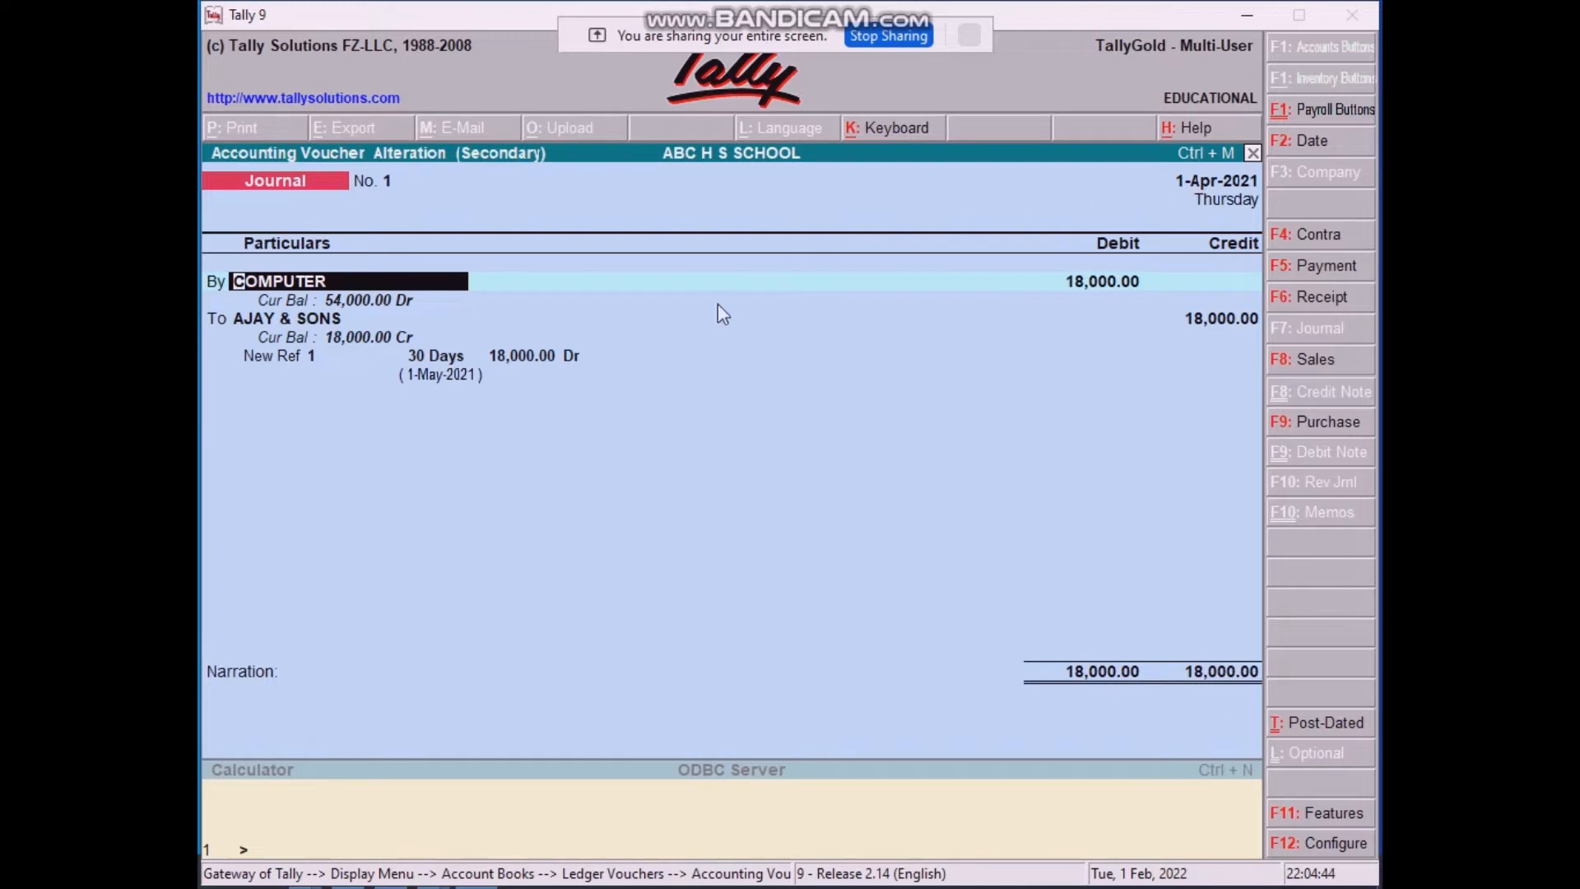
{"action": "key", "text": "Return"}
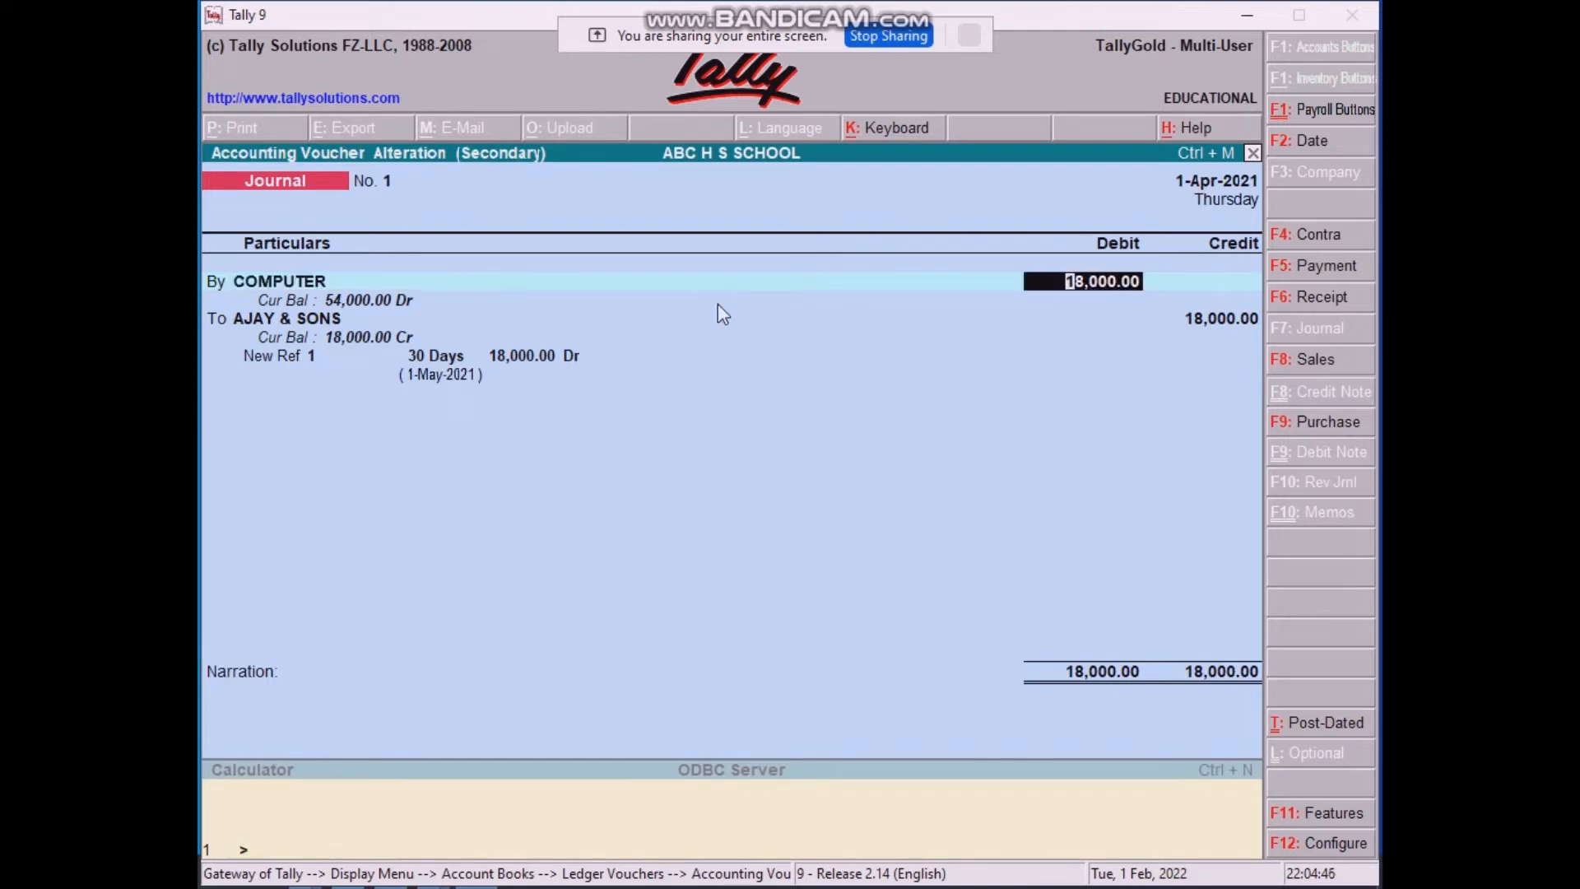
{"action": "key", "text": "Return"}
{"action": "key", "text": "Return"}
{"action": "key", "text": "Return"}
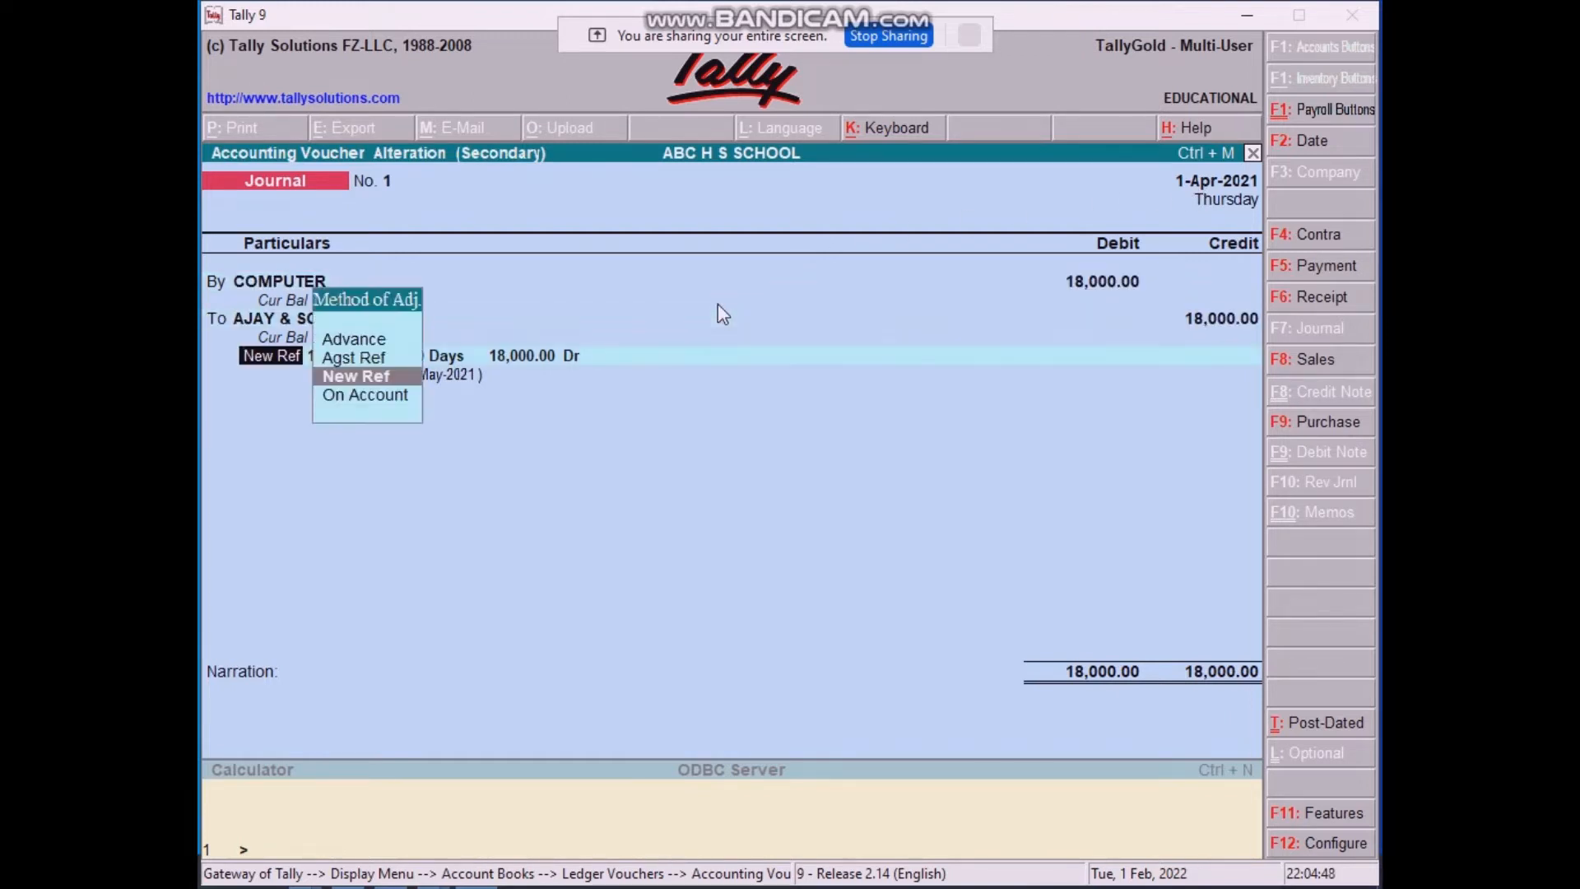
{"action": "key", "text": "Return"}
{"action": "key", "text": "Return"}
{"action": "key", "text": "Return"}
{"action": "key", "text": "Return"}
{"action": "key", "text": "Return"}
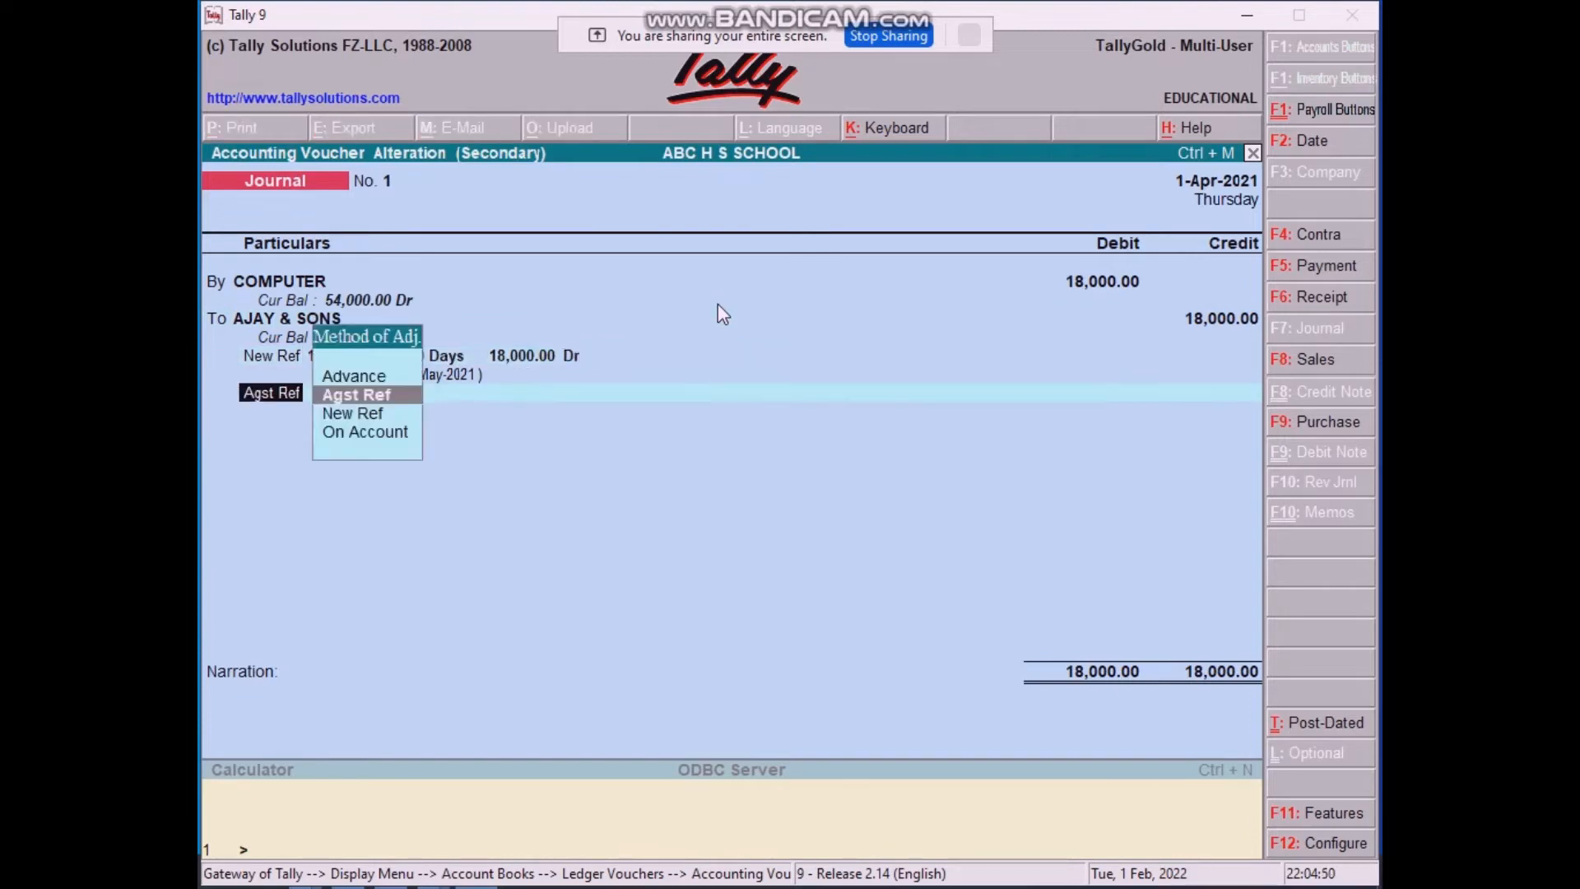
{"action": "key", "text": "Return"}
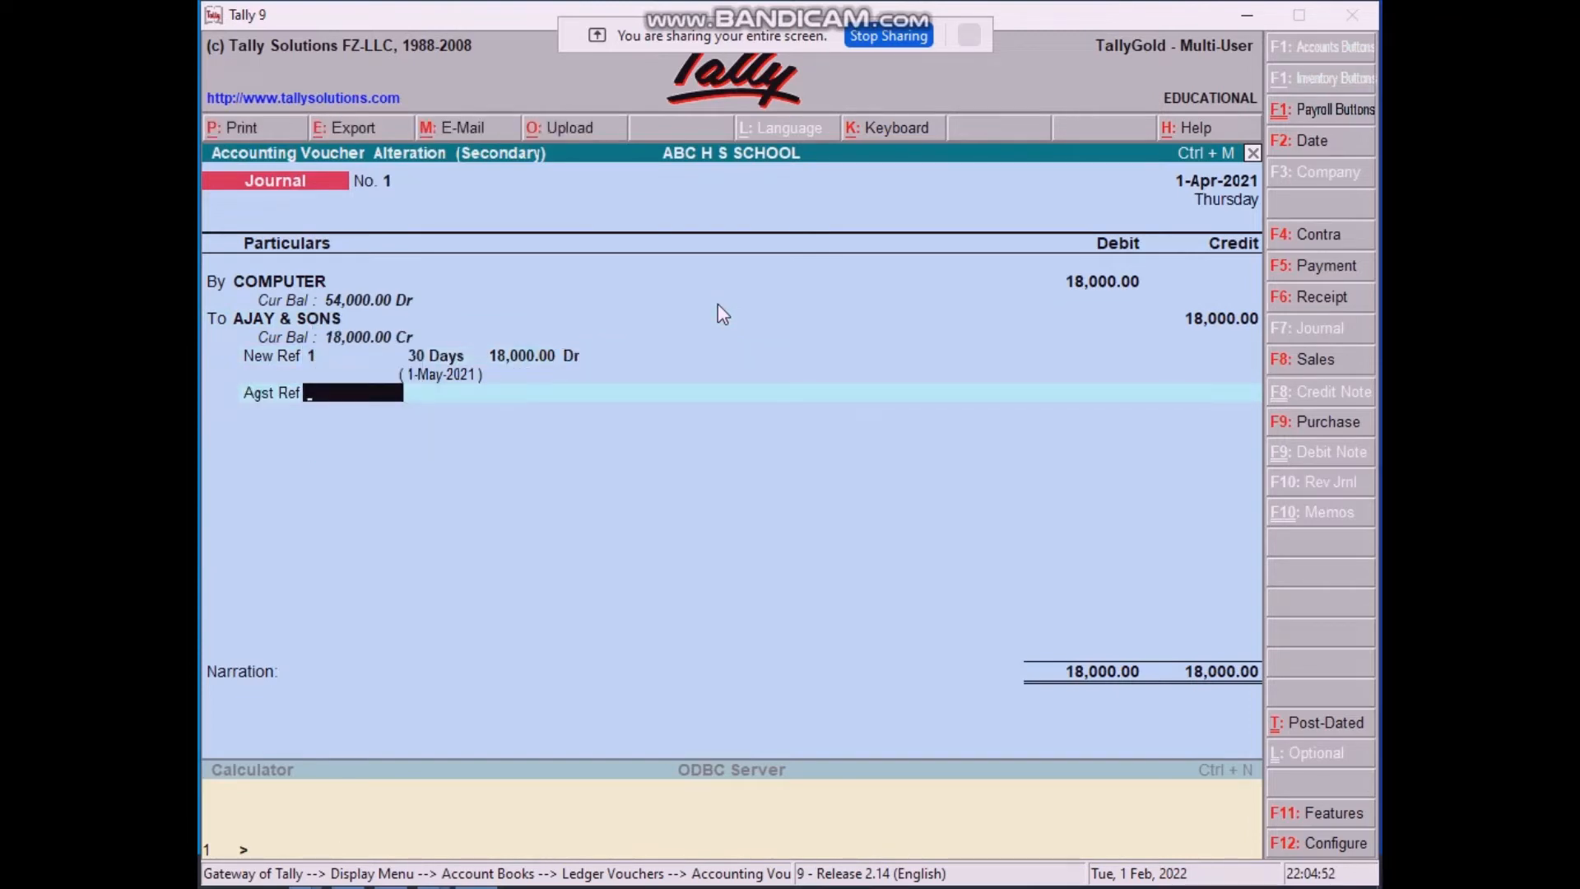
{"action": "key", "text": "BackSpace"}
{"action": "key", "text": "BackSpace"}
{"action": "key", "text": "BackSpace"}
{"action": "key", "text": "BackSpace"}
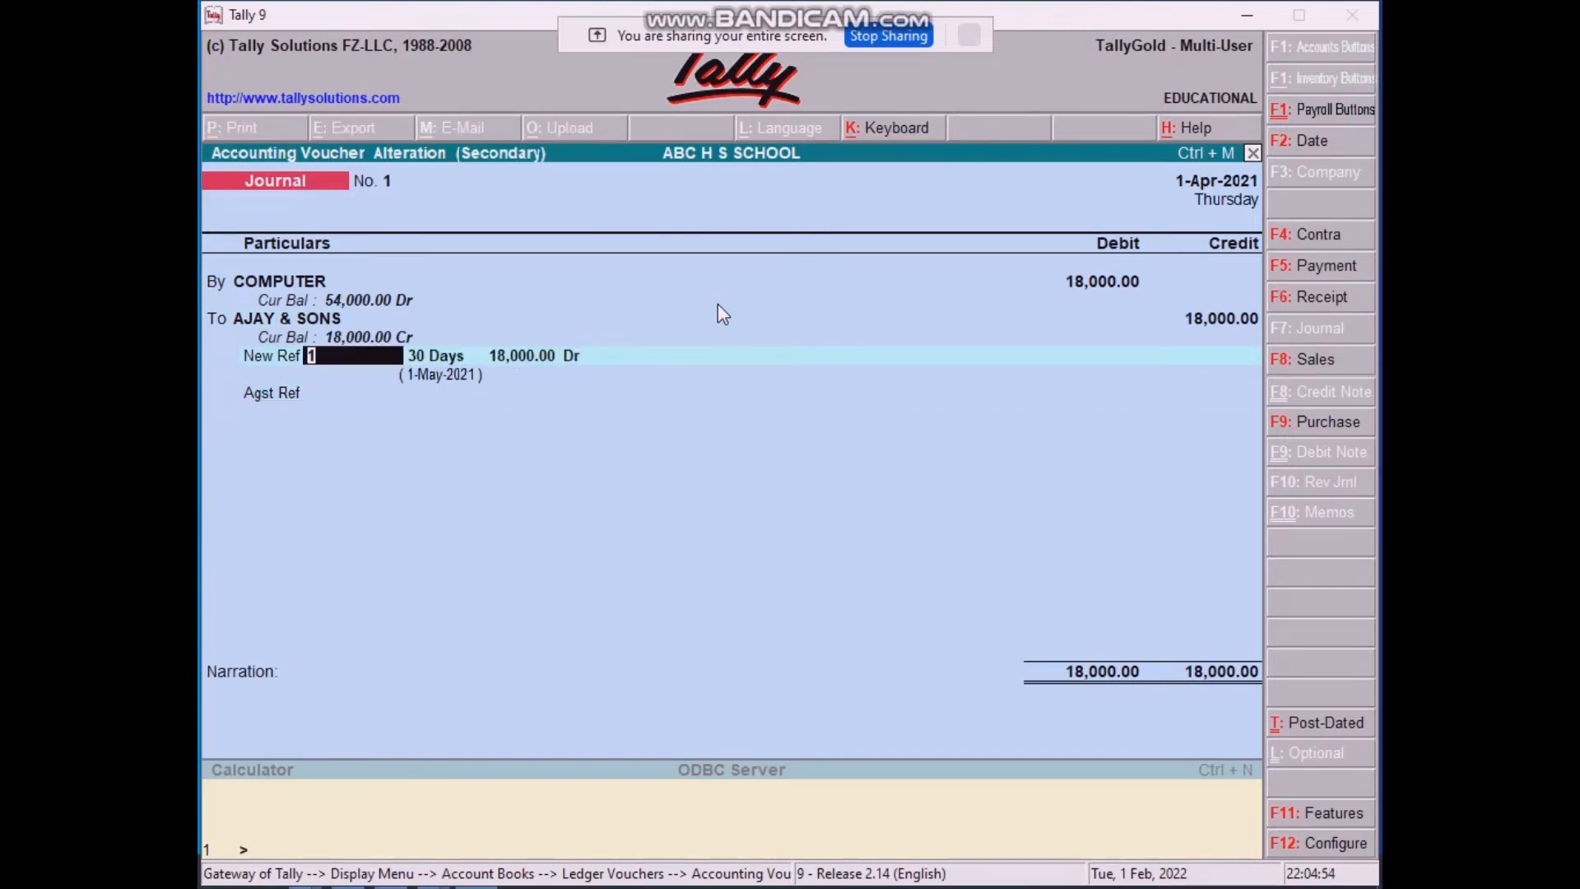
{"action": "key", "text": "BackSpace"}
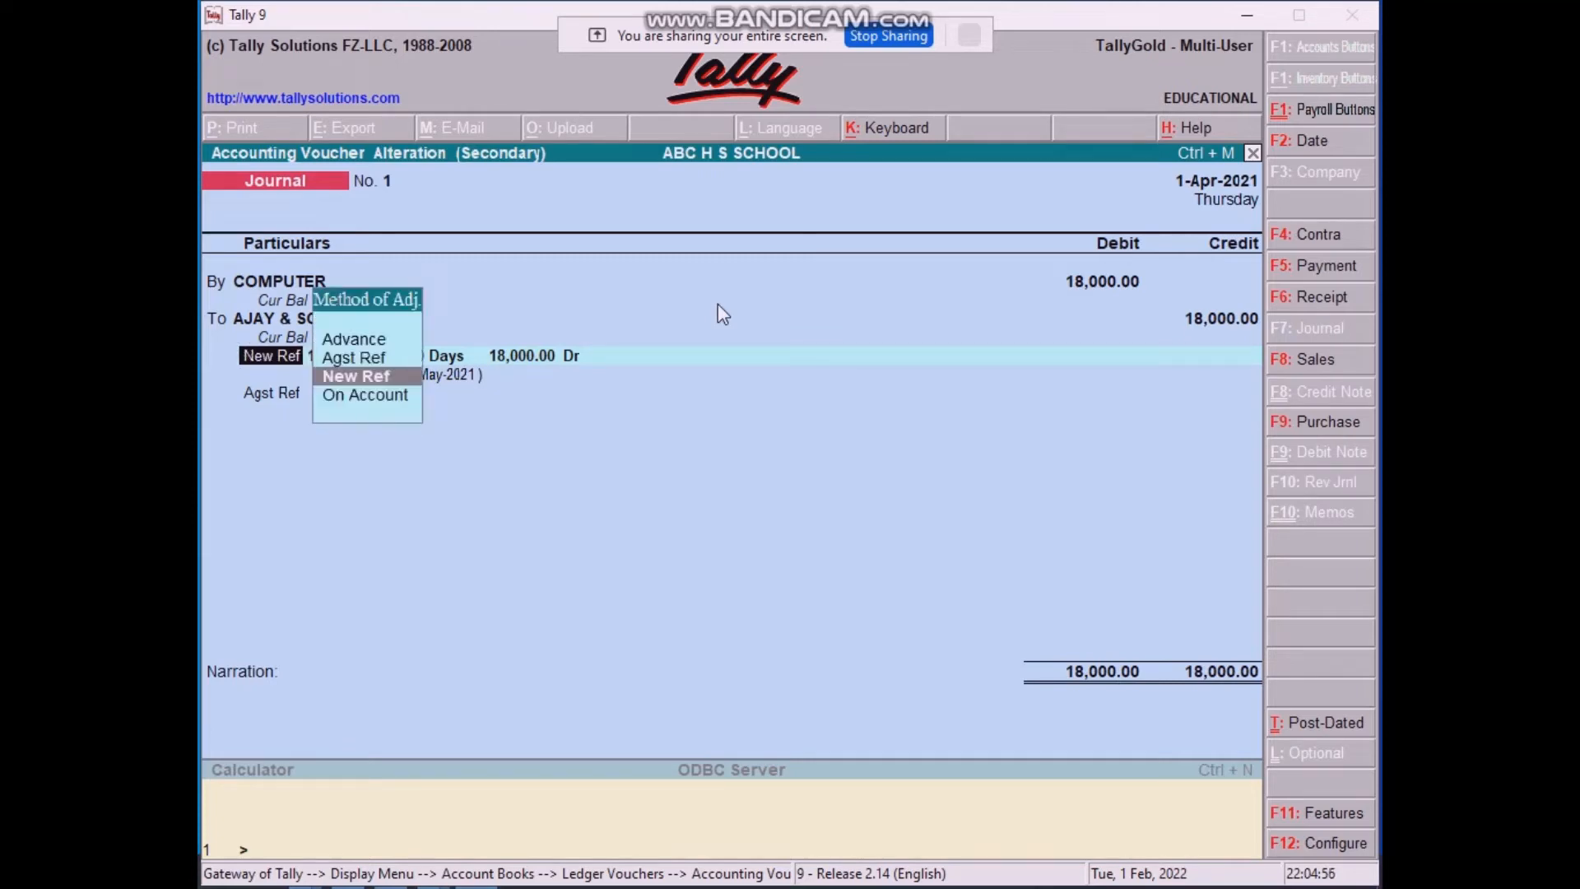
{"action": "key", "text": "Down"}
{"action": "key", "text": "Return"}
{"action": "key", "text": "BackSpace"}
{"action": "key", "text": "Return"}
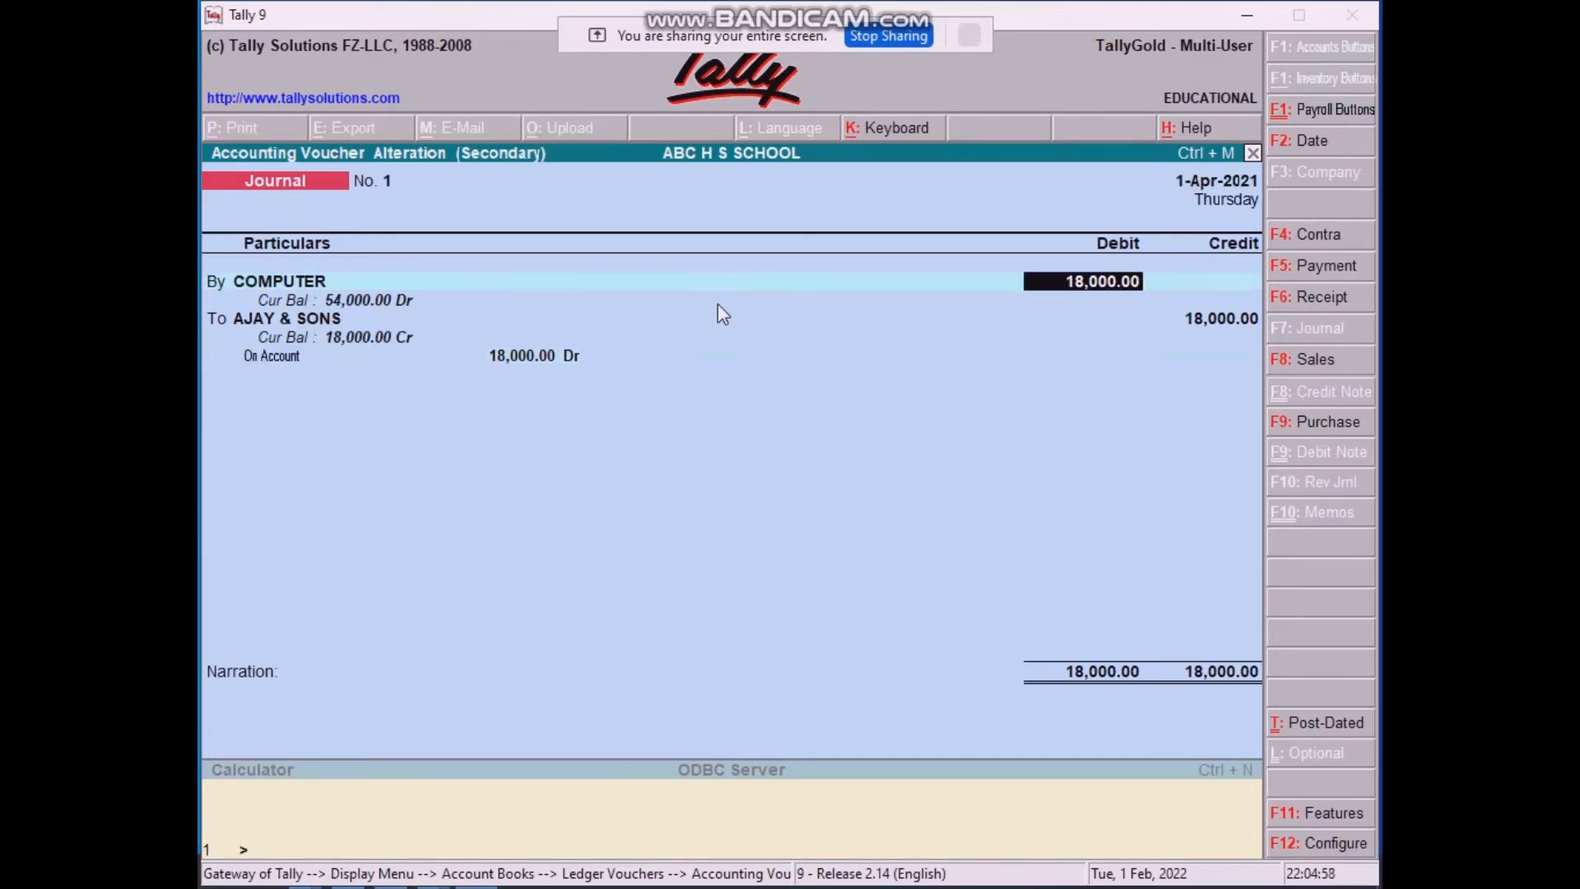
{"action": "key", "text": "Return"}
{"action": "key", "text": "Return"}
{"action": "key", "text": "Return"}
{"action": "key", "text": "Return"}
{"action": "key", "text": "Return"}
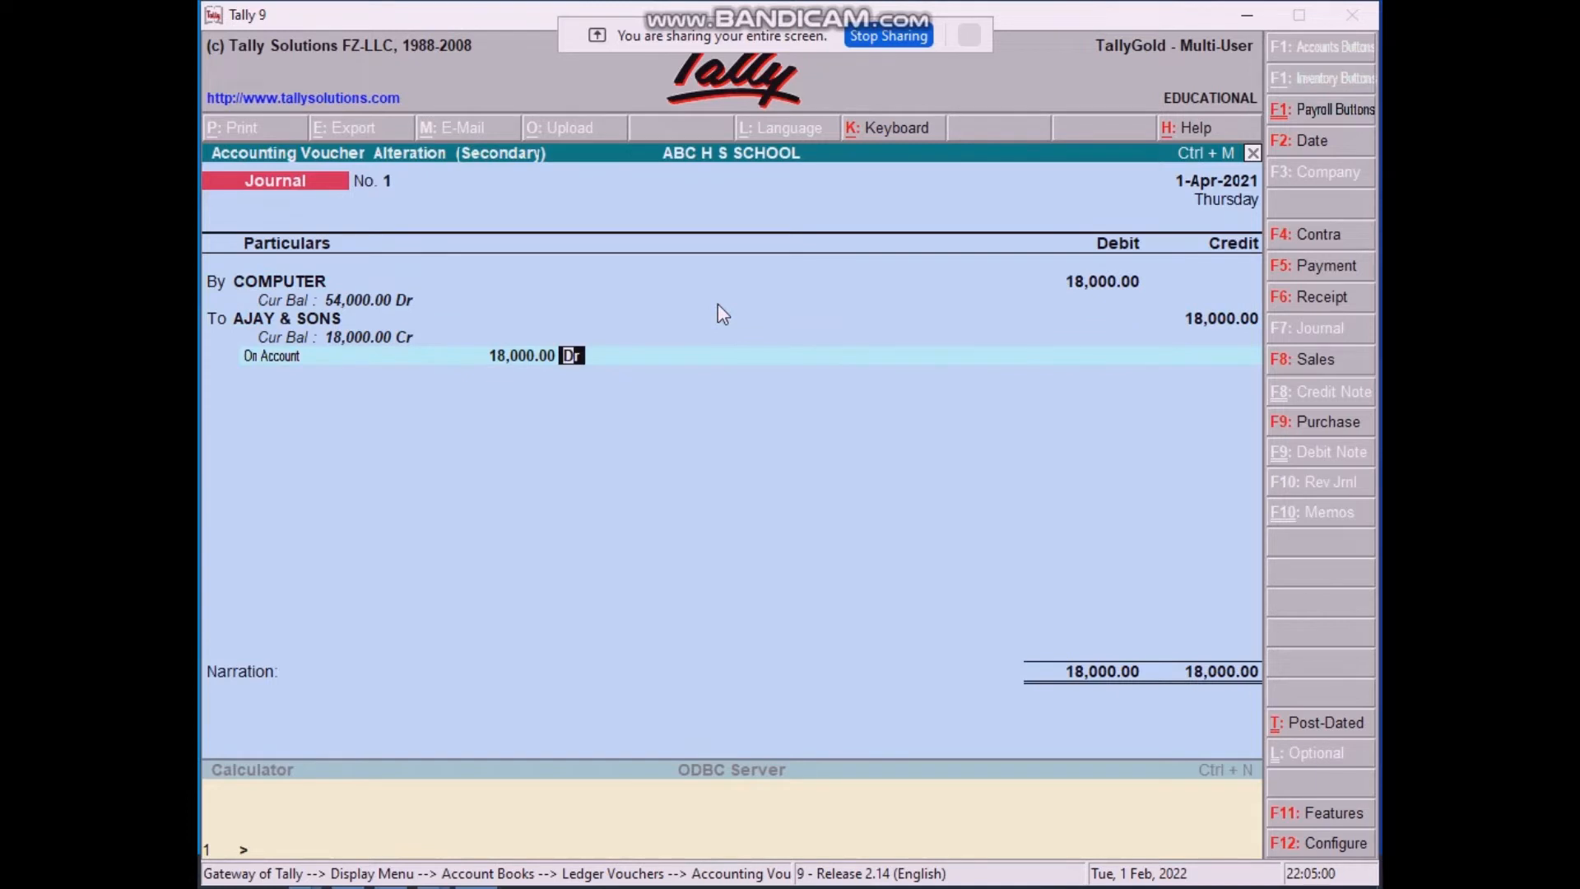
{"action": "key", "text": "Return"}
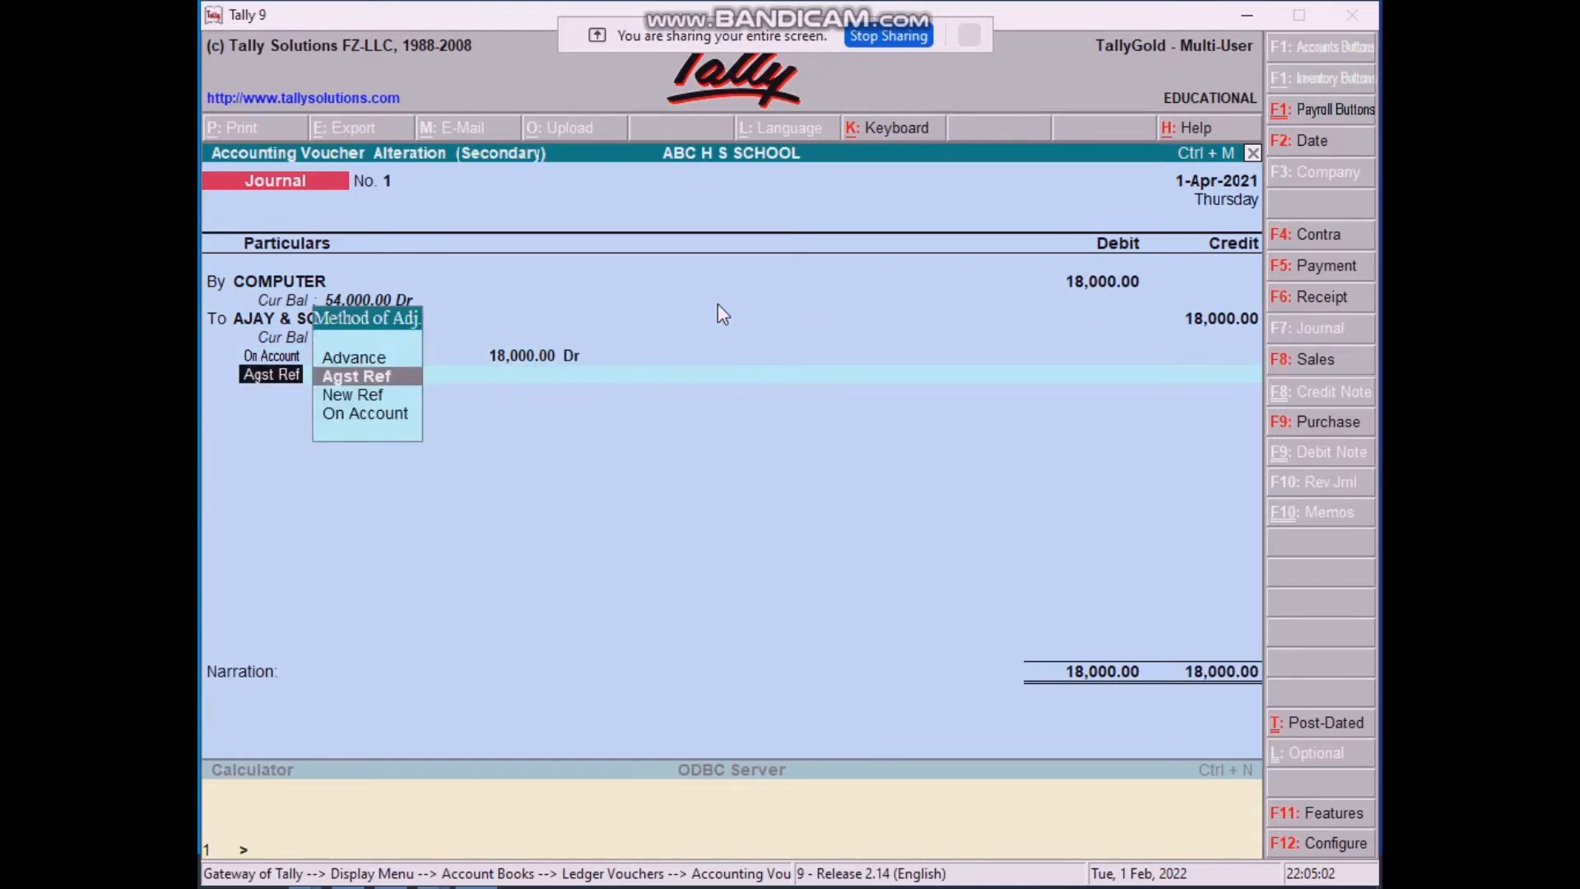
{"action": "key", "text": "Down"}
{"action": "key", "text": "Down"}
{"action": "key", "text": "Return"}
{"action": "key", "text": "Return"}
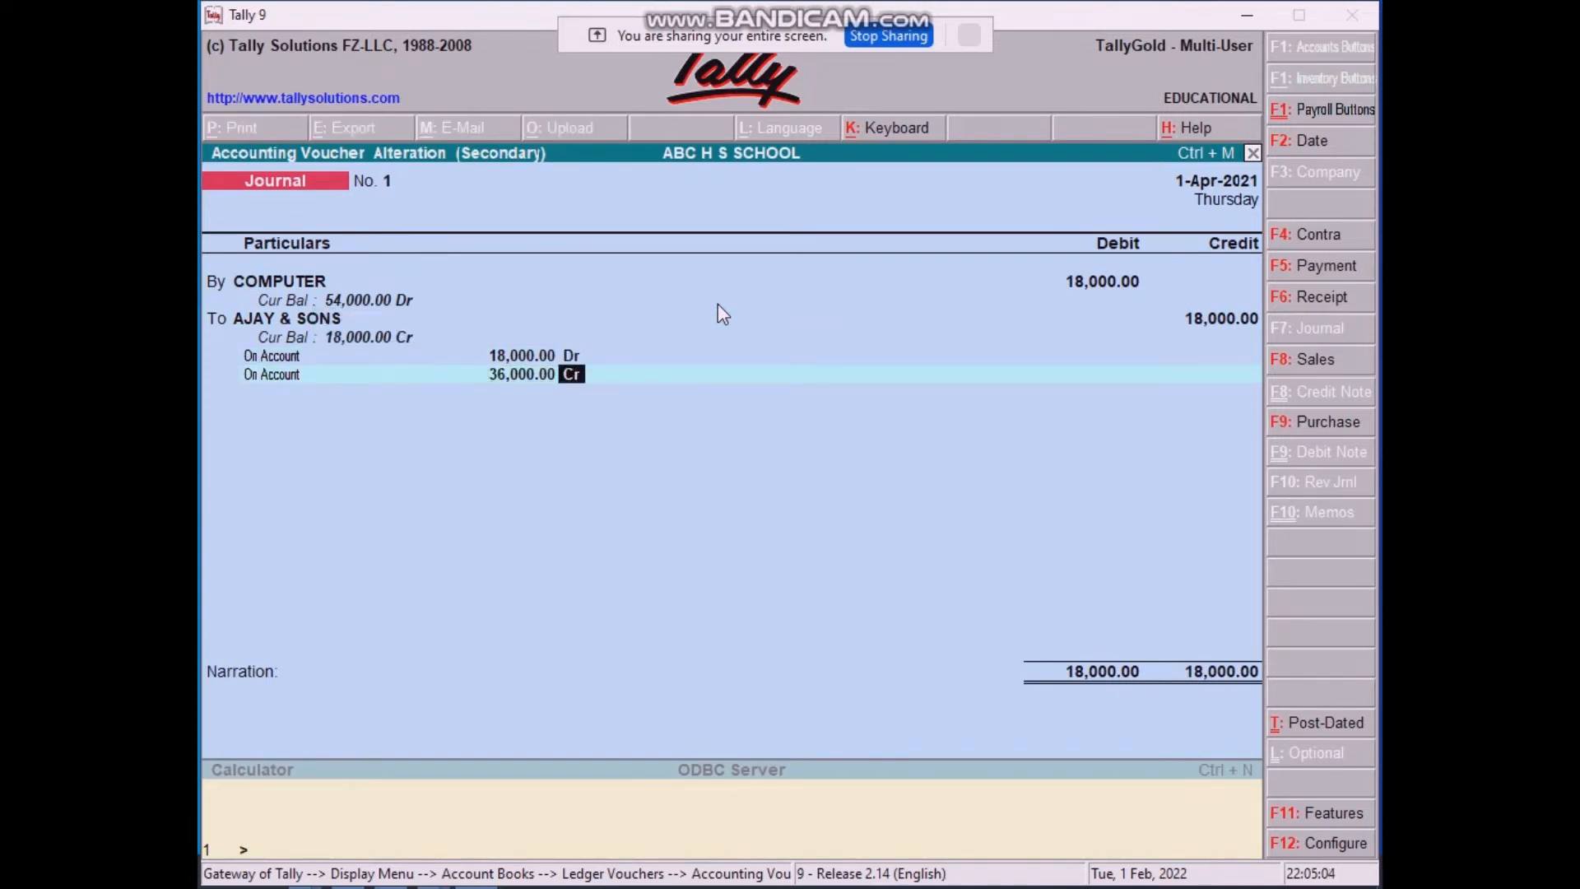
{"action": "key", "text": "Escape"}
{"action": "key", "text": "y"}
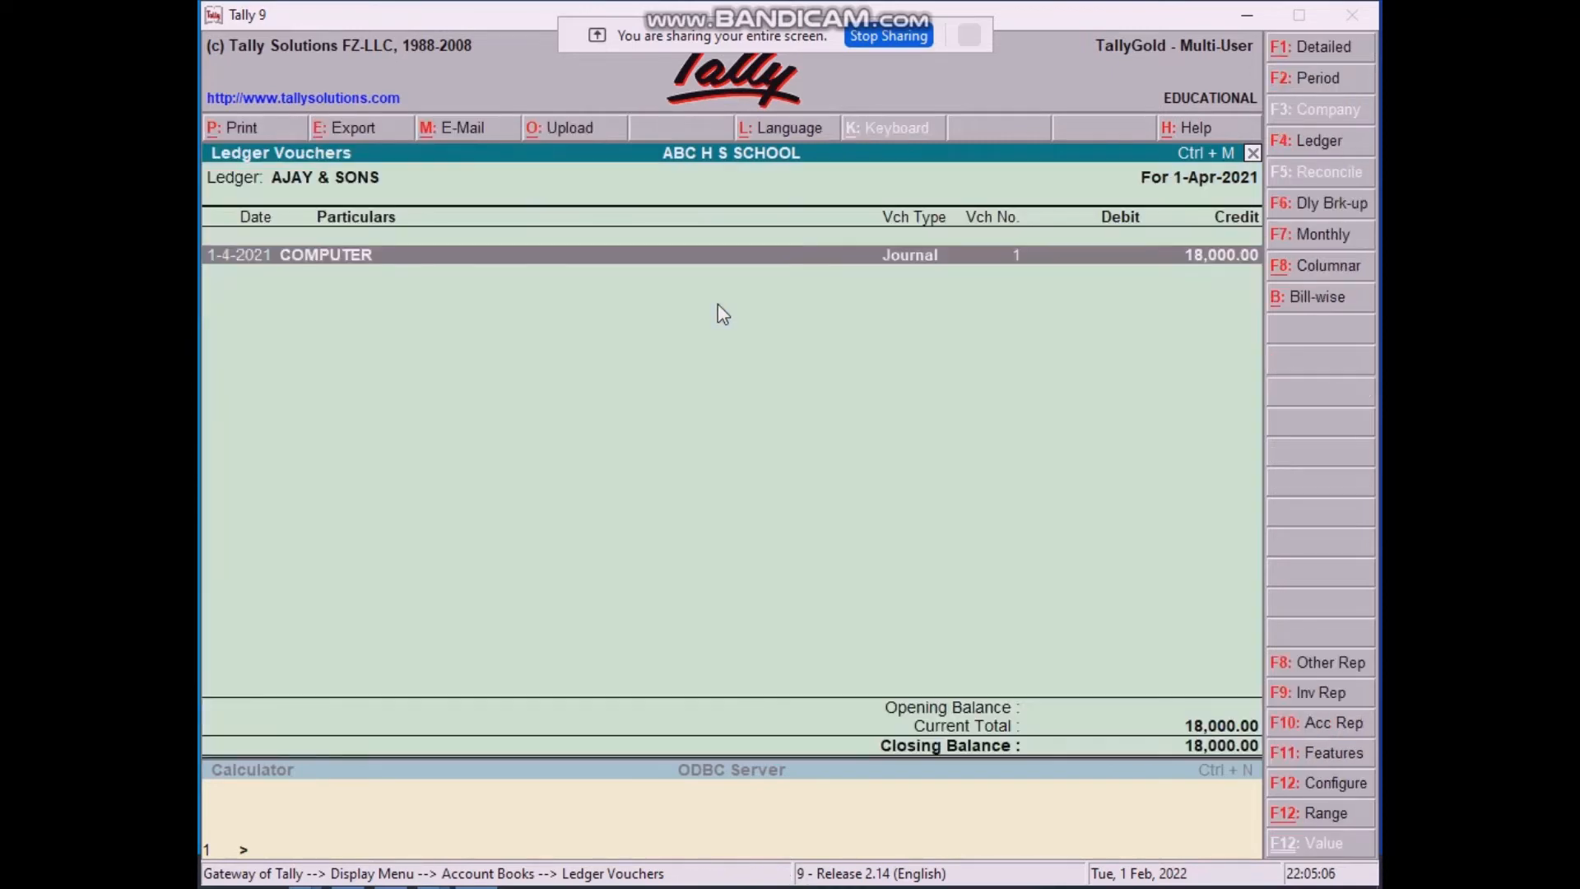
{"action": "key", "text": "Return"}
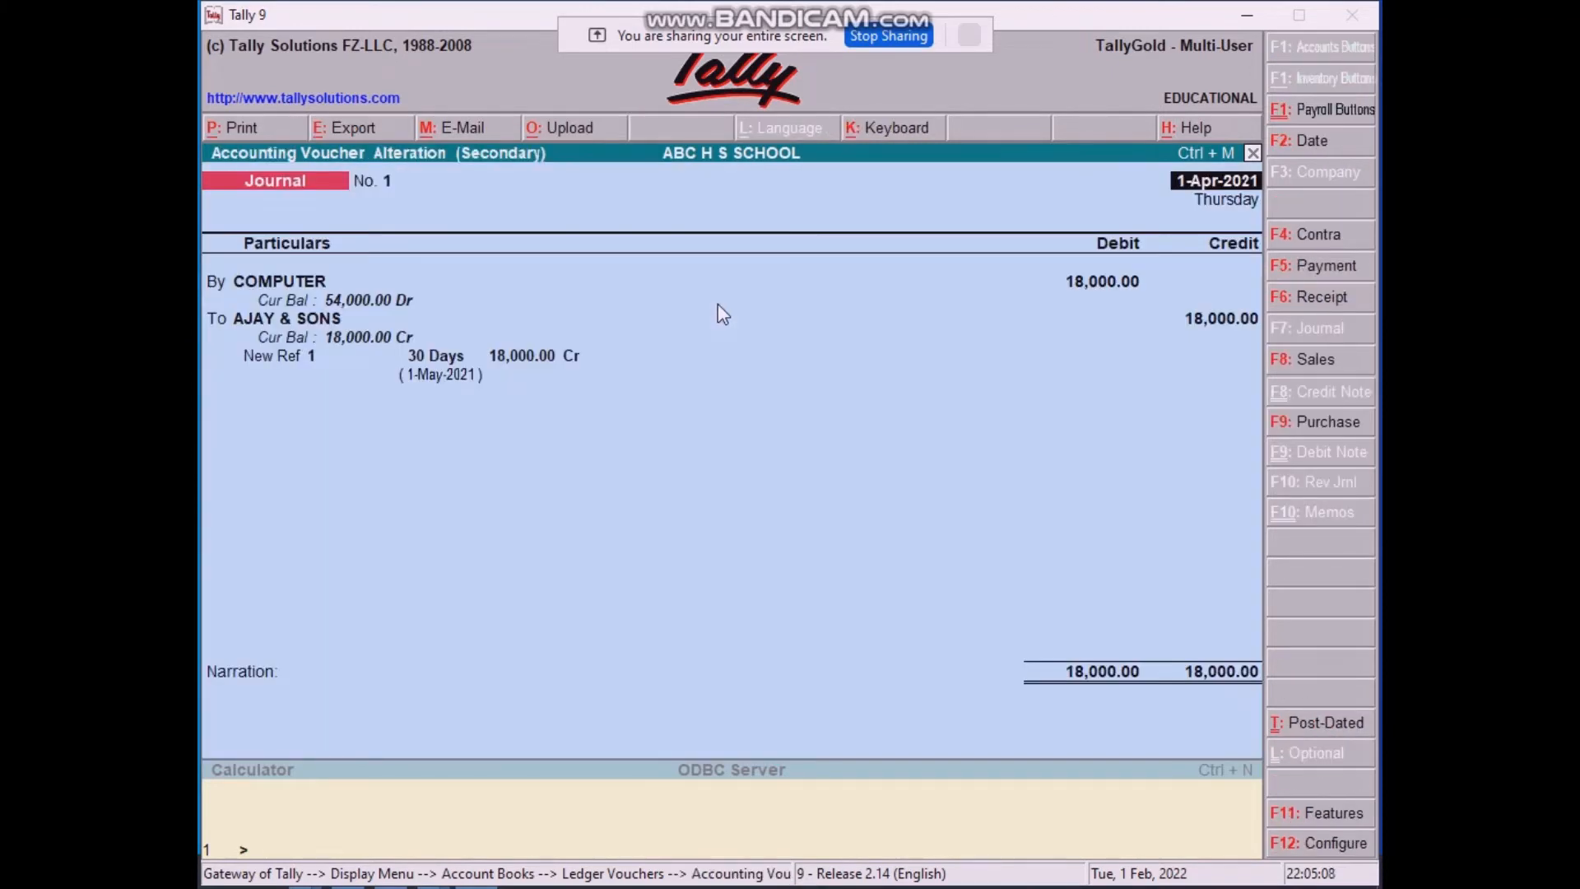
{"action": "left_click", "coordinate": [298, 726]}
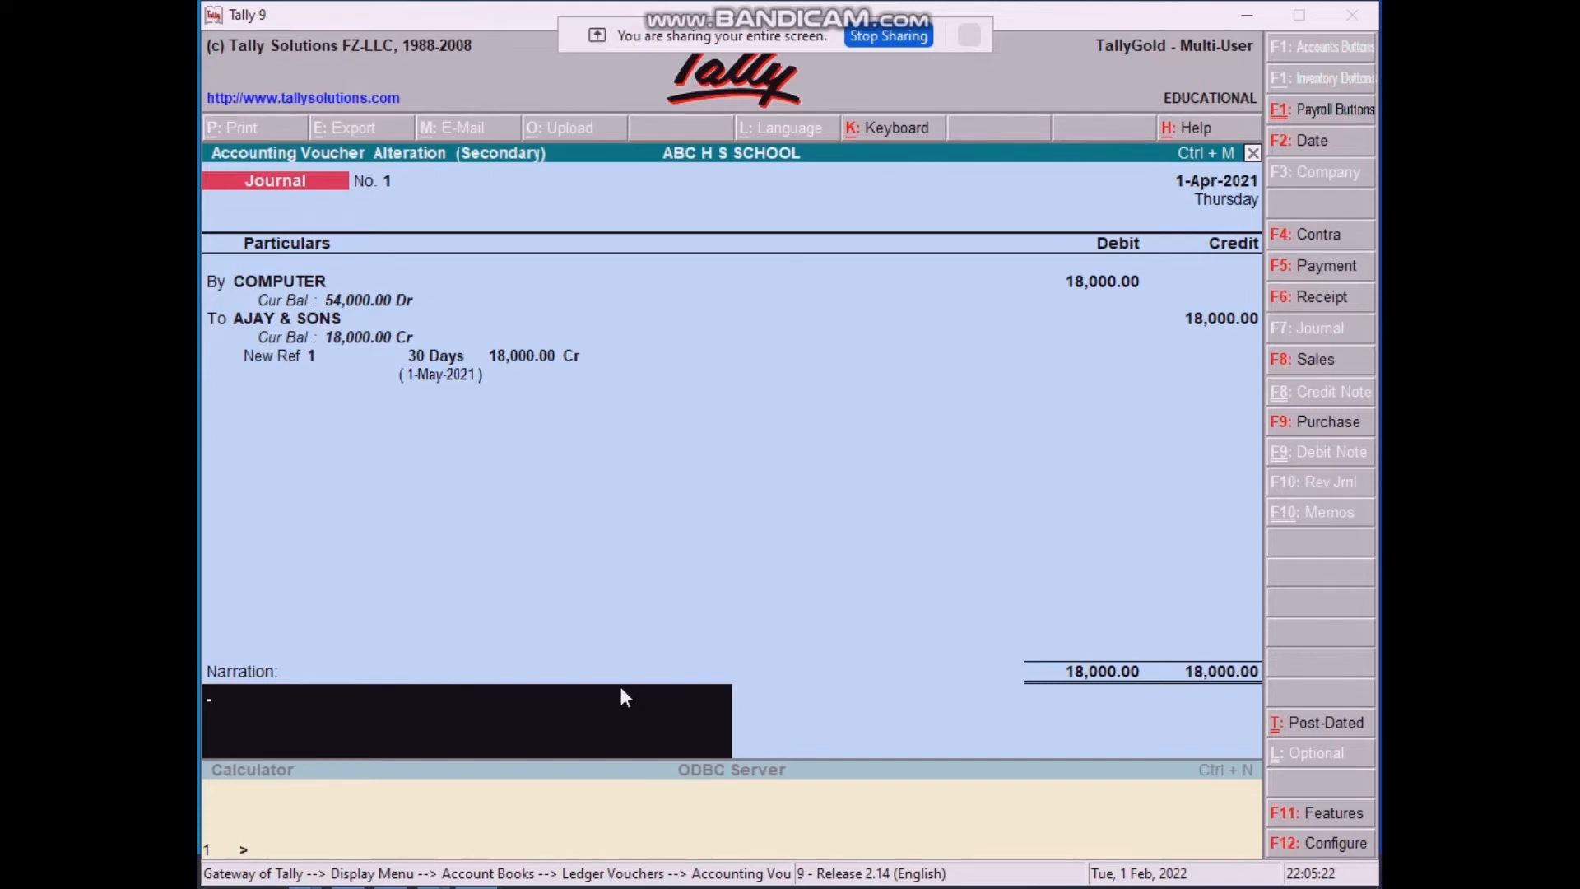
Step: Leave the voucher unchanged and back out of the ledger reports to the Gateway of Tally
{"action": "key", "text": "Escape"}
{"action": "key", "text": "y"}
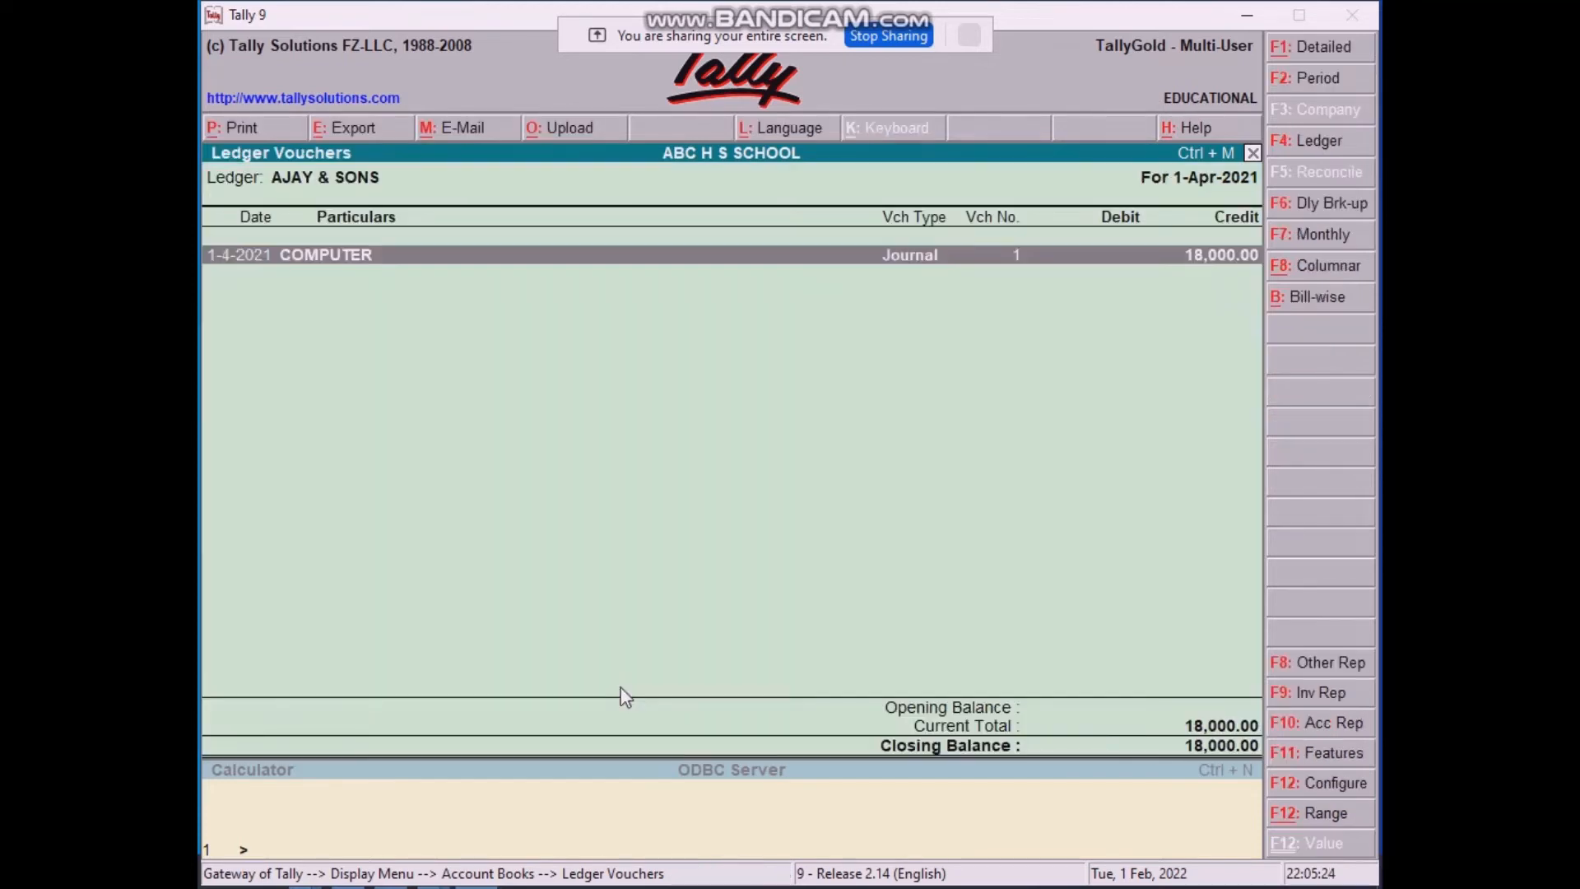
{"action": "key", "text": "Escape"}
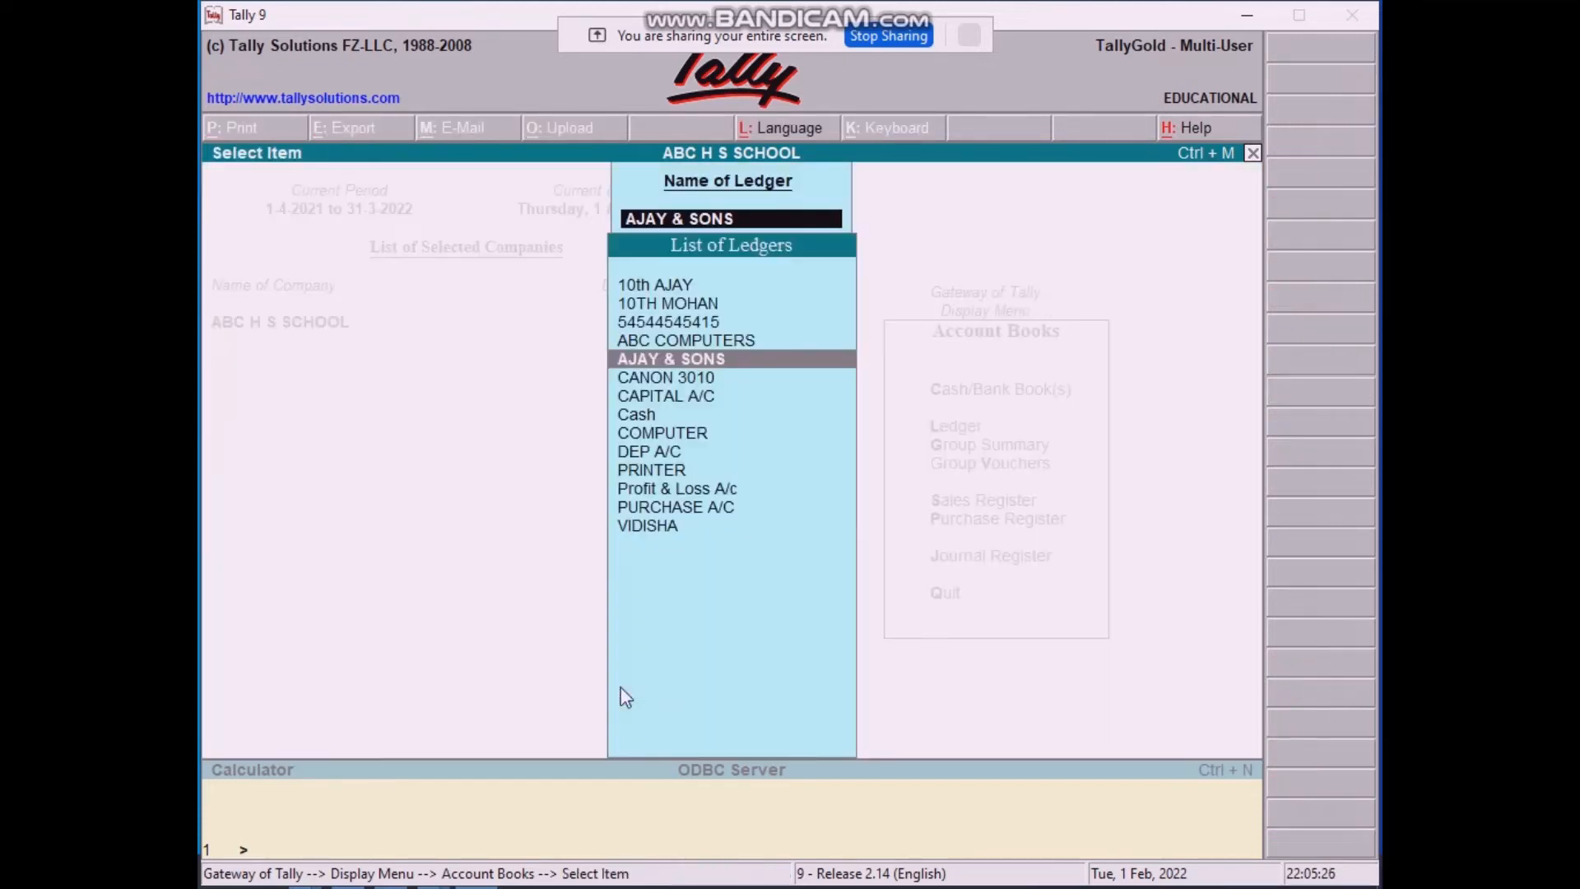
{"action": "key", "text": "Escape"}
{"action": "key", "text": "Escape"}
{"action": "key", "text": "Escape"}
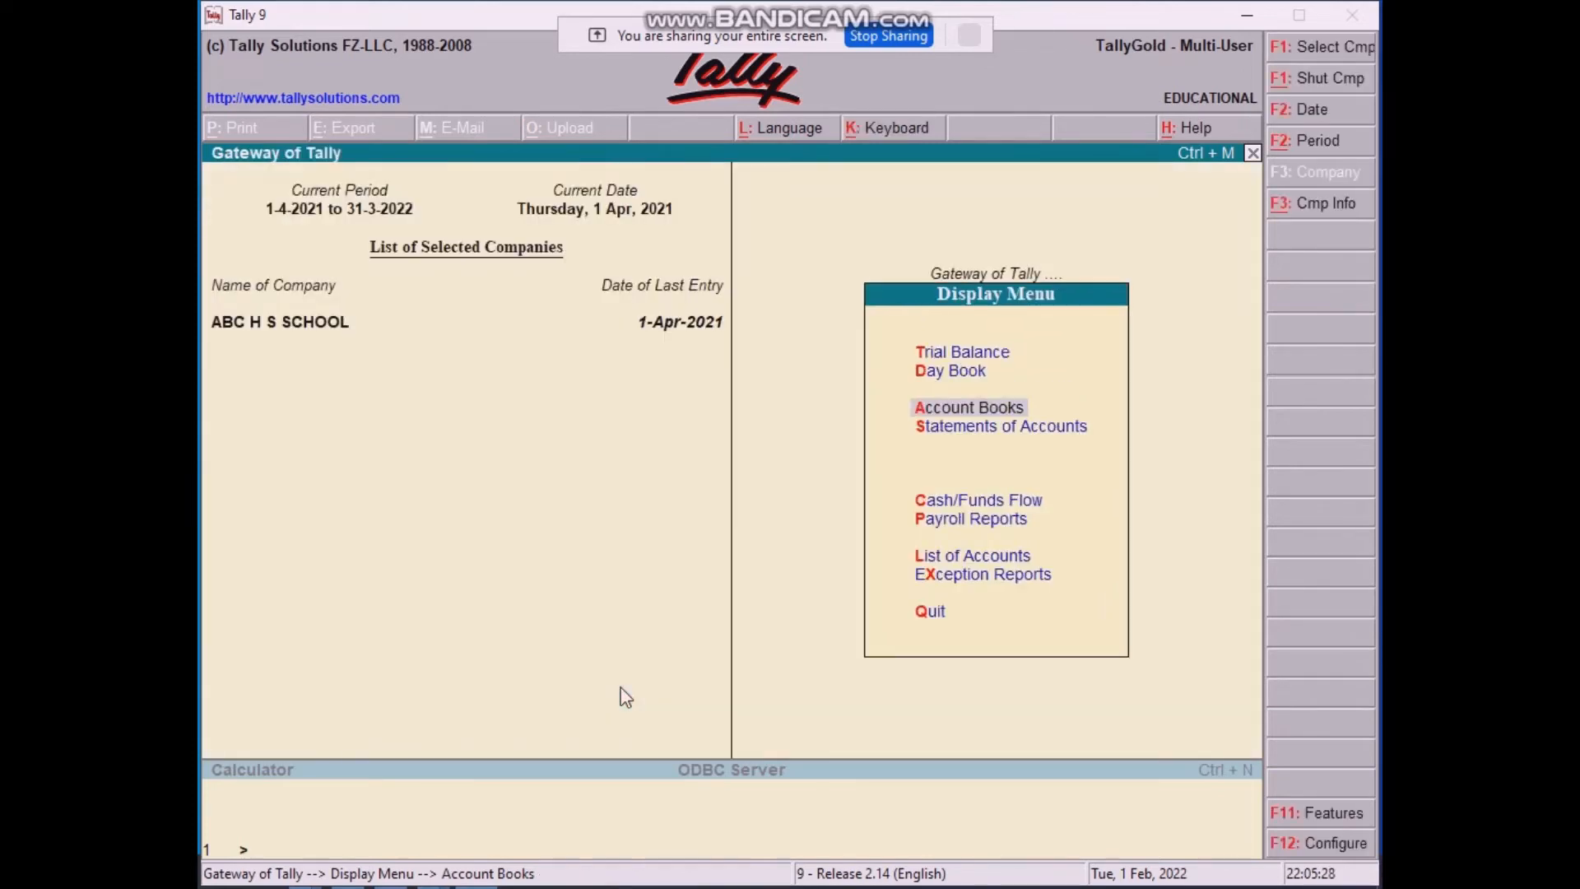
{"action": "key", "text": "Escape"}
{"action": "key", "text": "Escape"}
{"action": "key", "text": "Escape"}
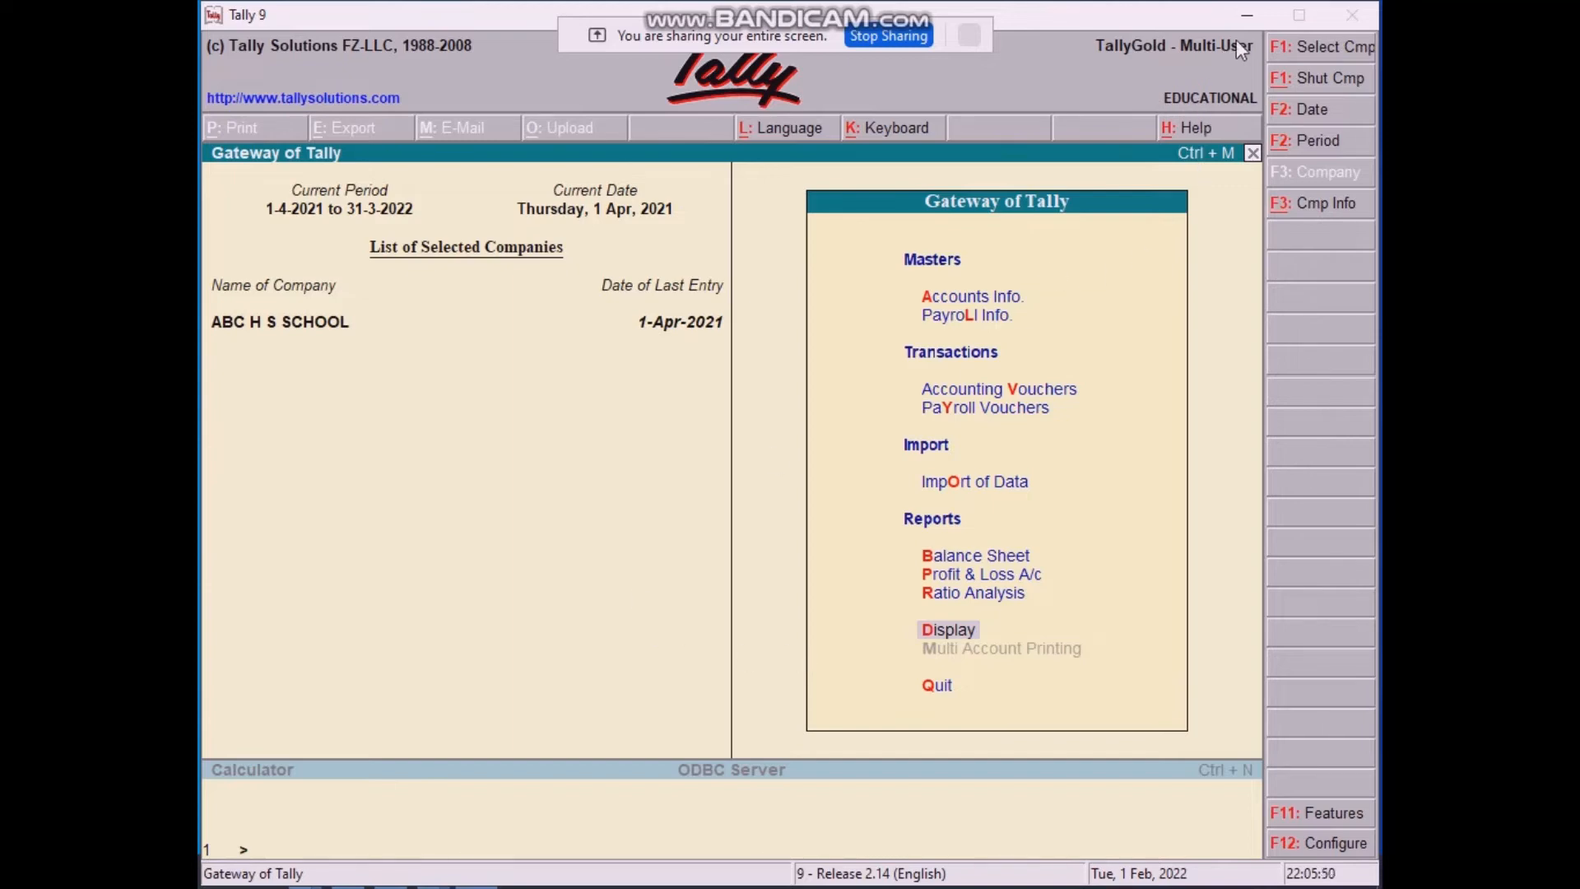
Step: Bring the Excel workbook forward and open Sheet4 with its five transactions
{"action": "left_click", "coordinate": [1252, 14]}
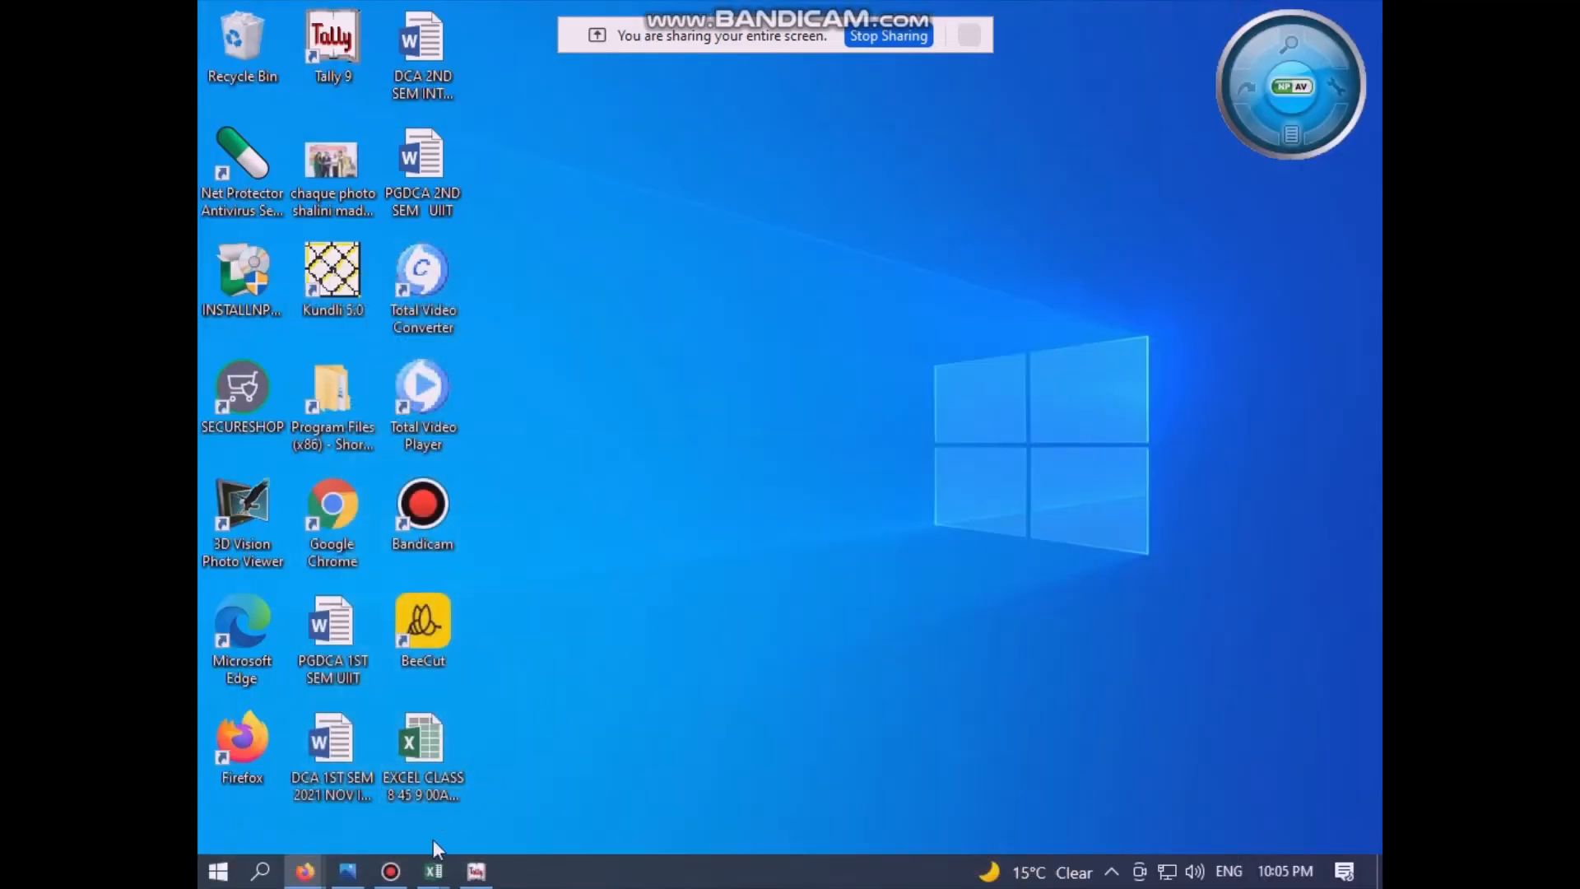
{"action": "mouse_move", "coordinate": [433, 868]}
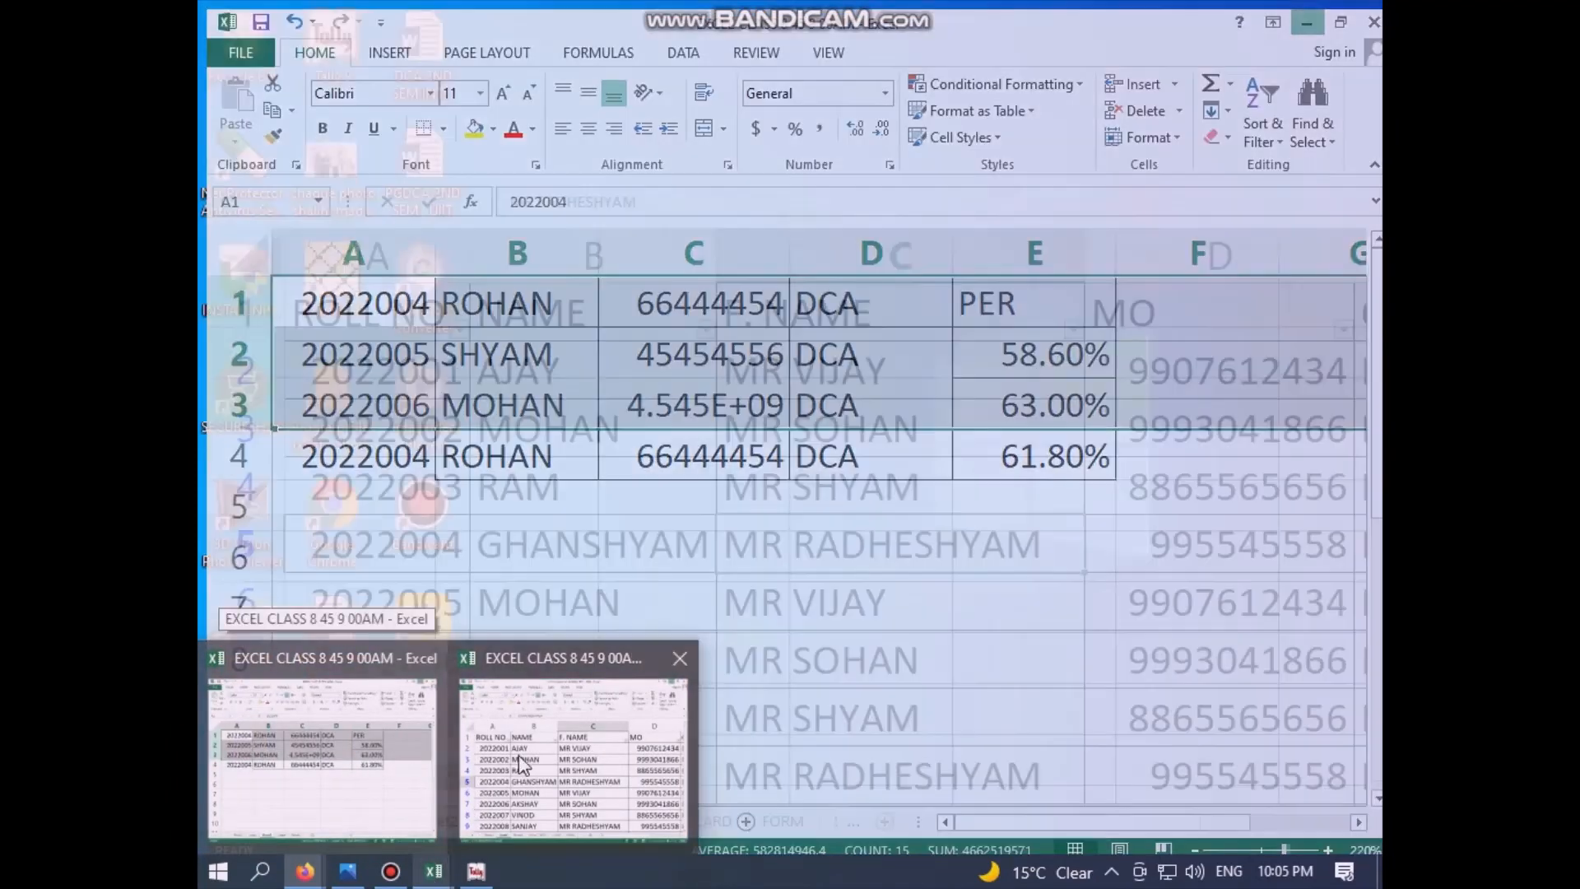
{"action": "left_click", "coordinate": [521, 761]}
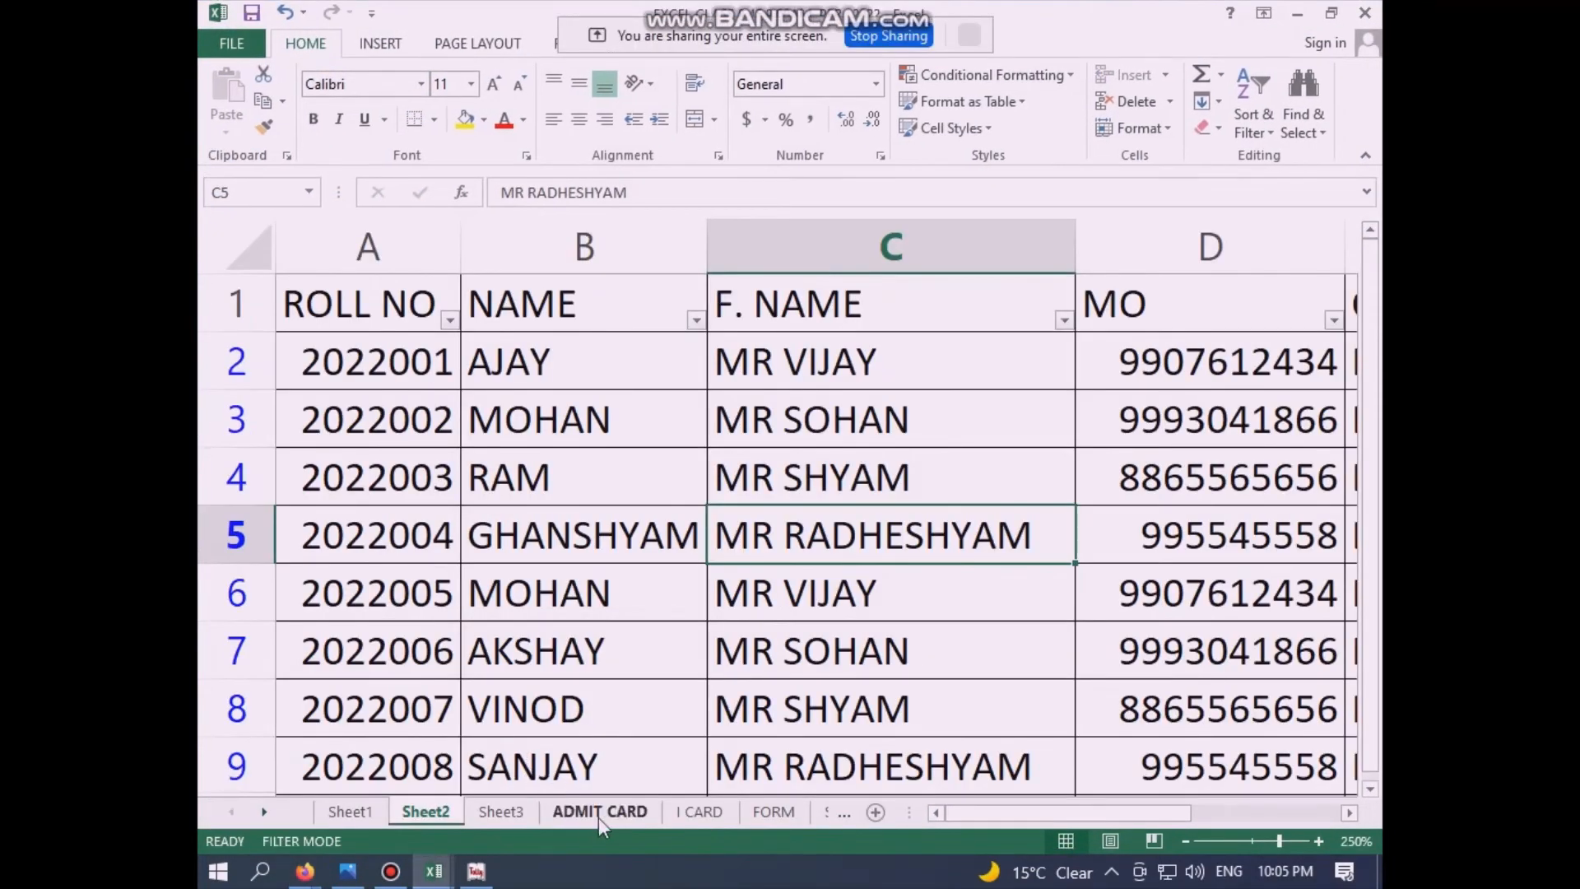
{"action": "left_click", "coordinate": [774, 812]}
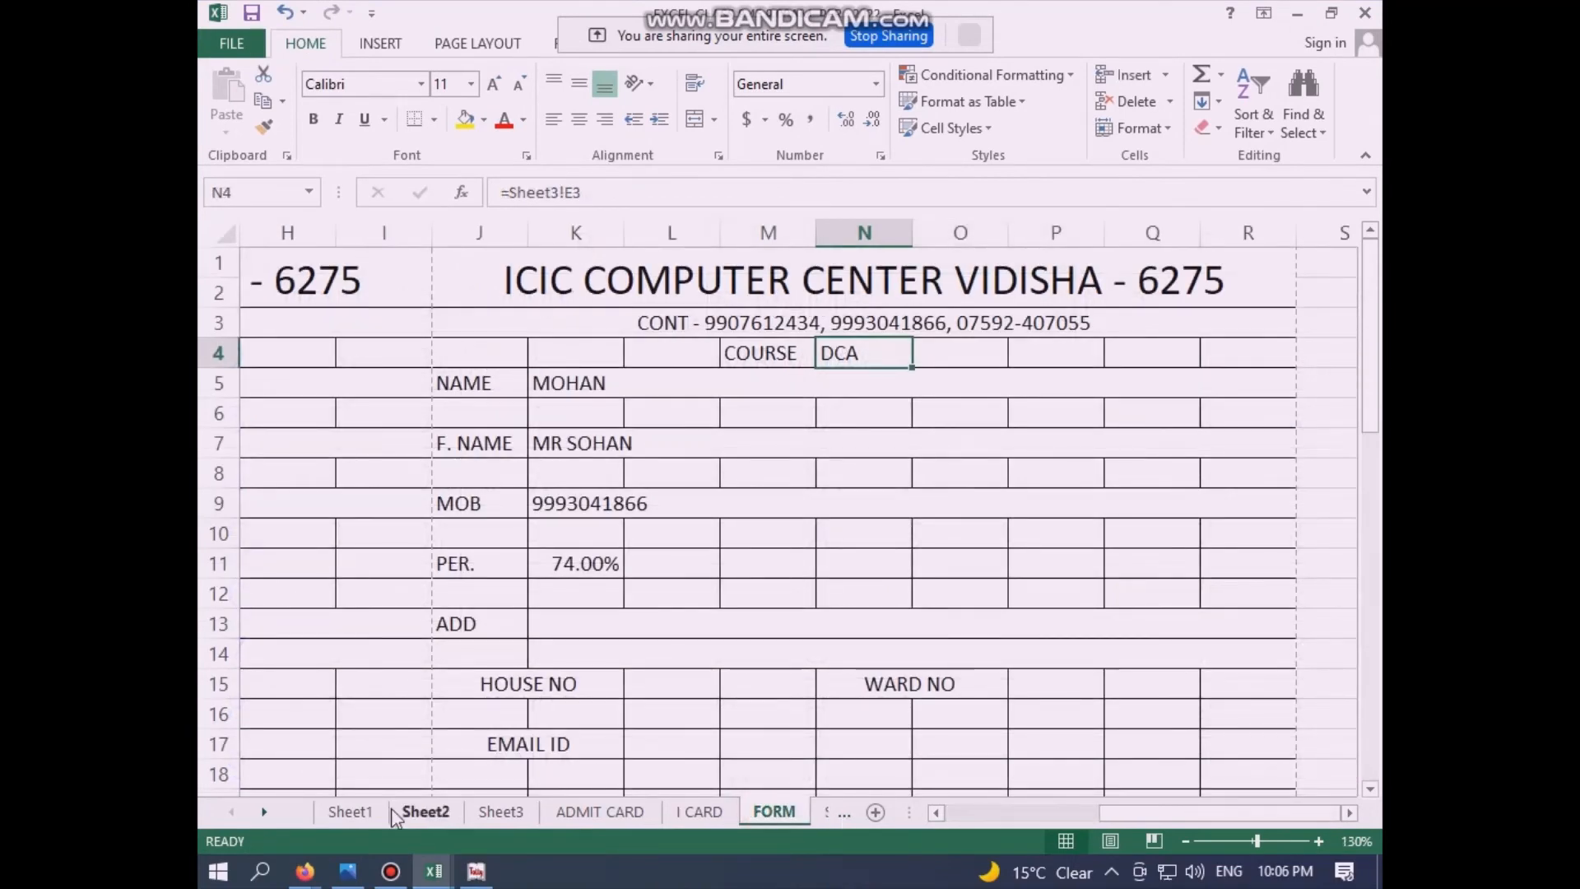
{"action": "left_click", "coordinate": [264, 811]}
{"action": "left_click", "coordinate": [263, 812]}
{"action": "left_click", "coordinate": [264, 811]}
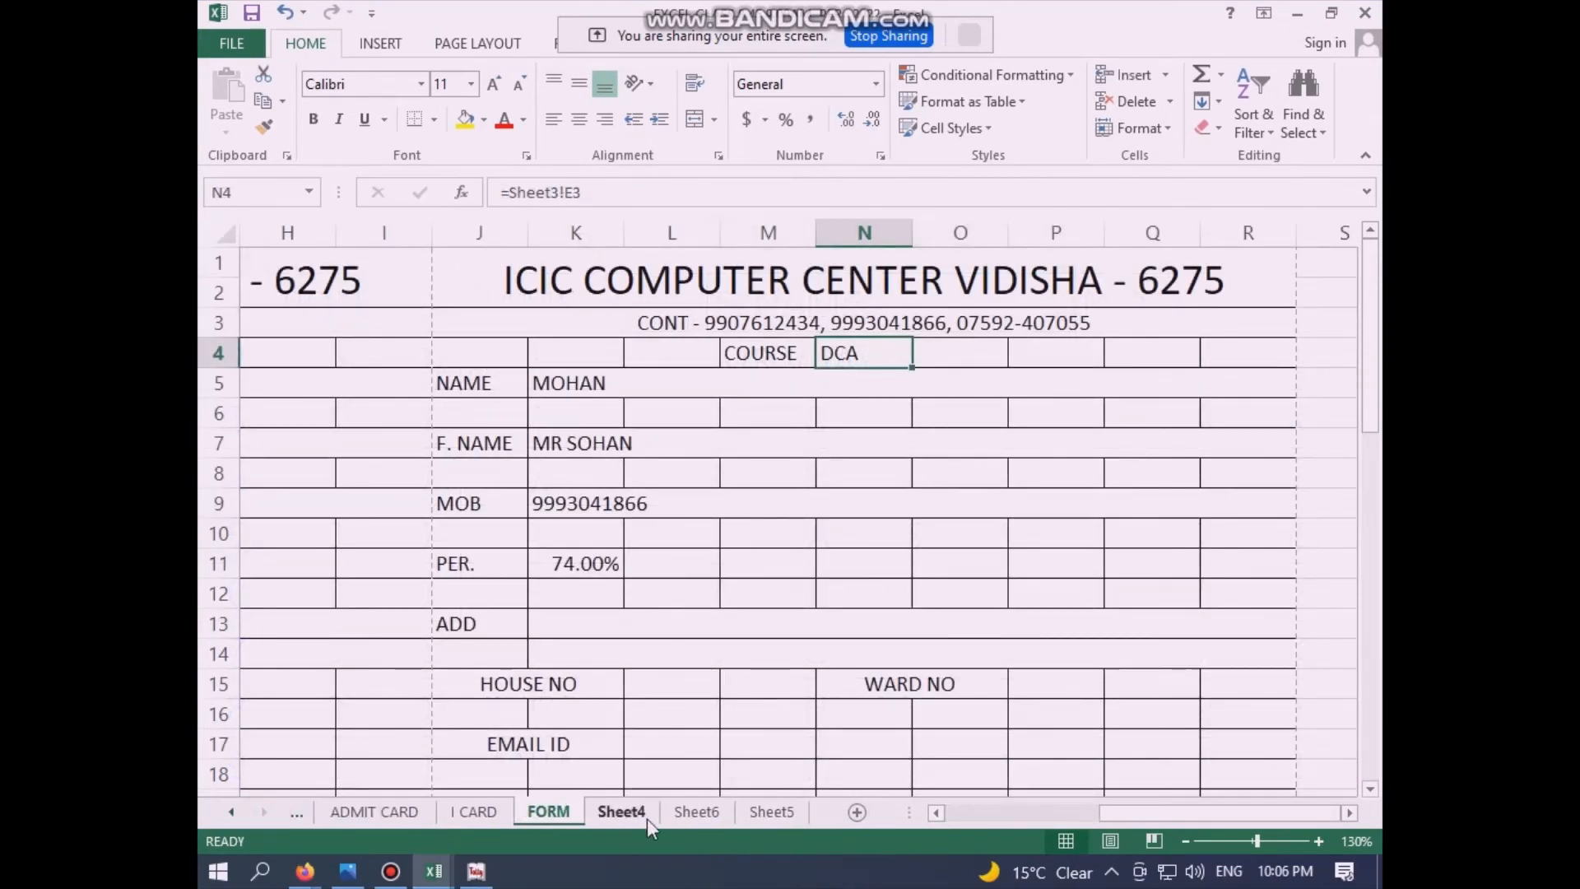
{"action": "left_click", "coordinate": [623, 815]}
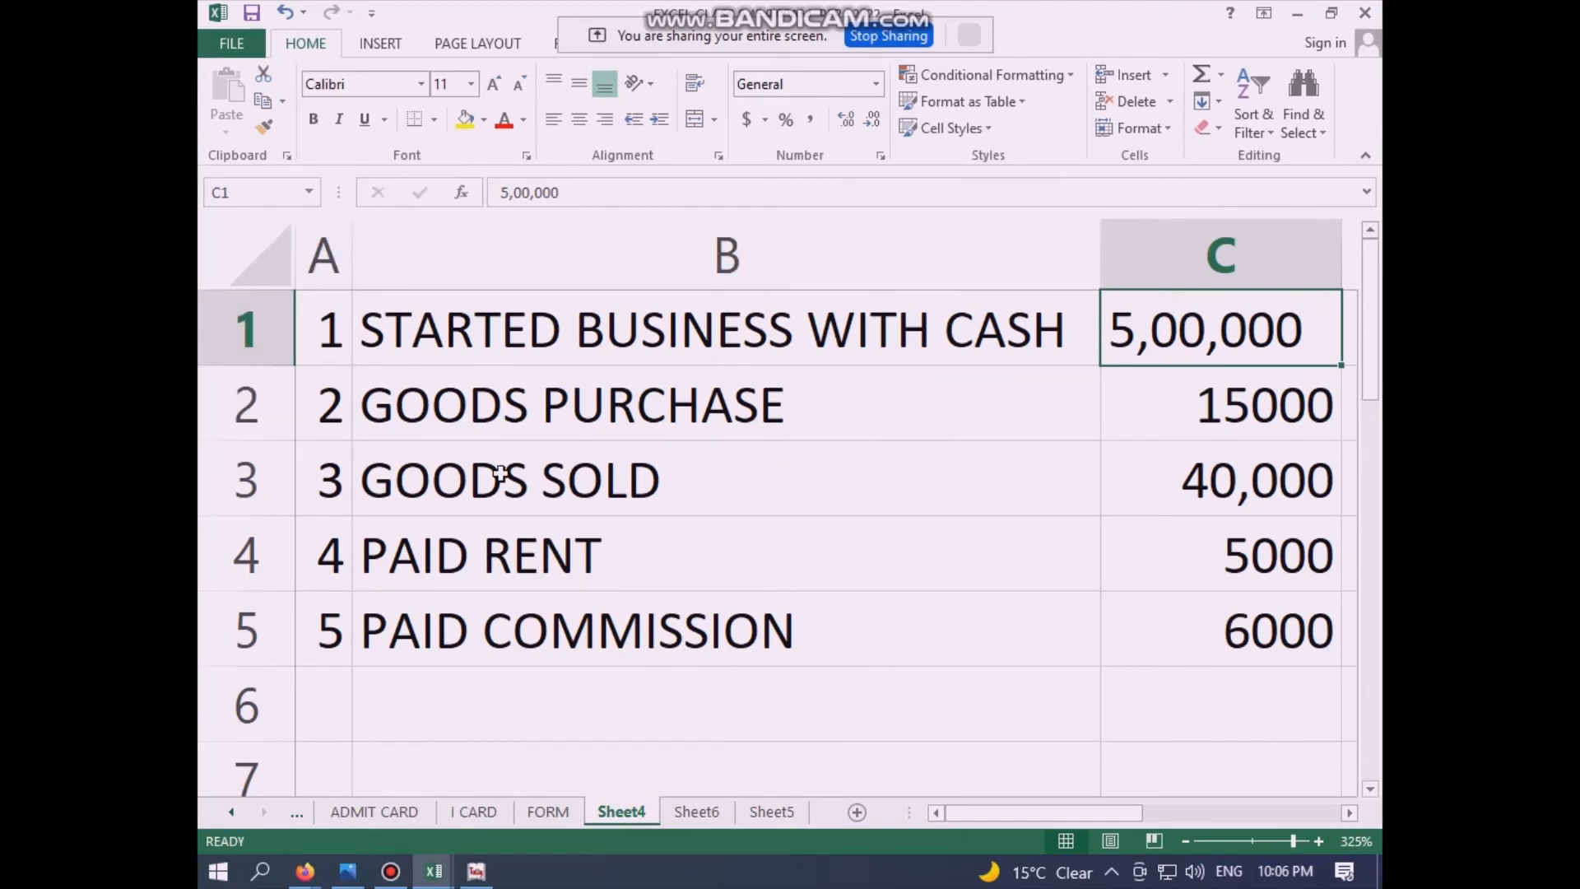
{"action": "left_click", "coordinate": [687, 815]}
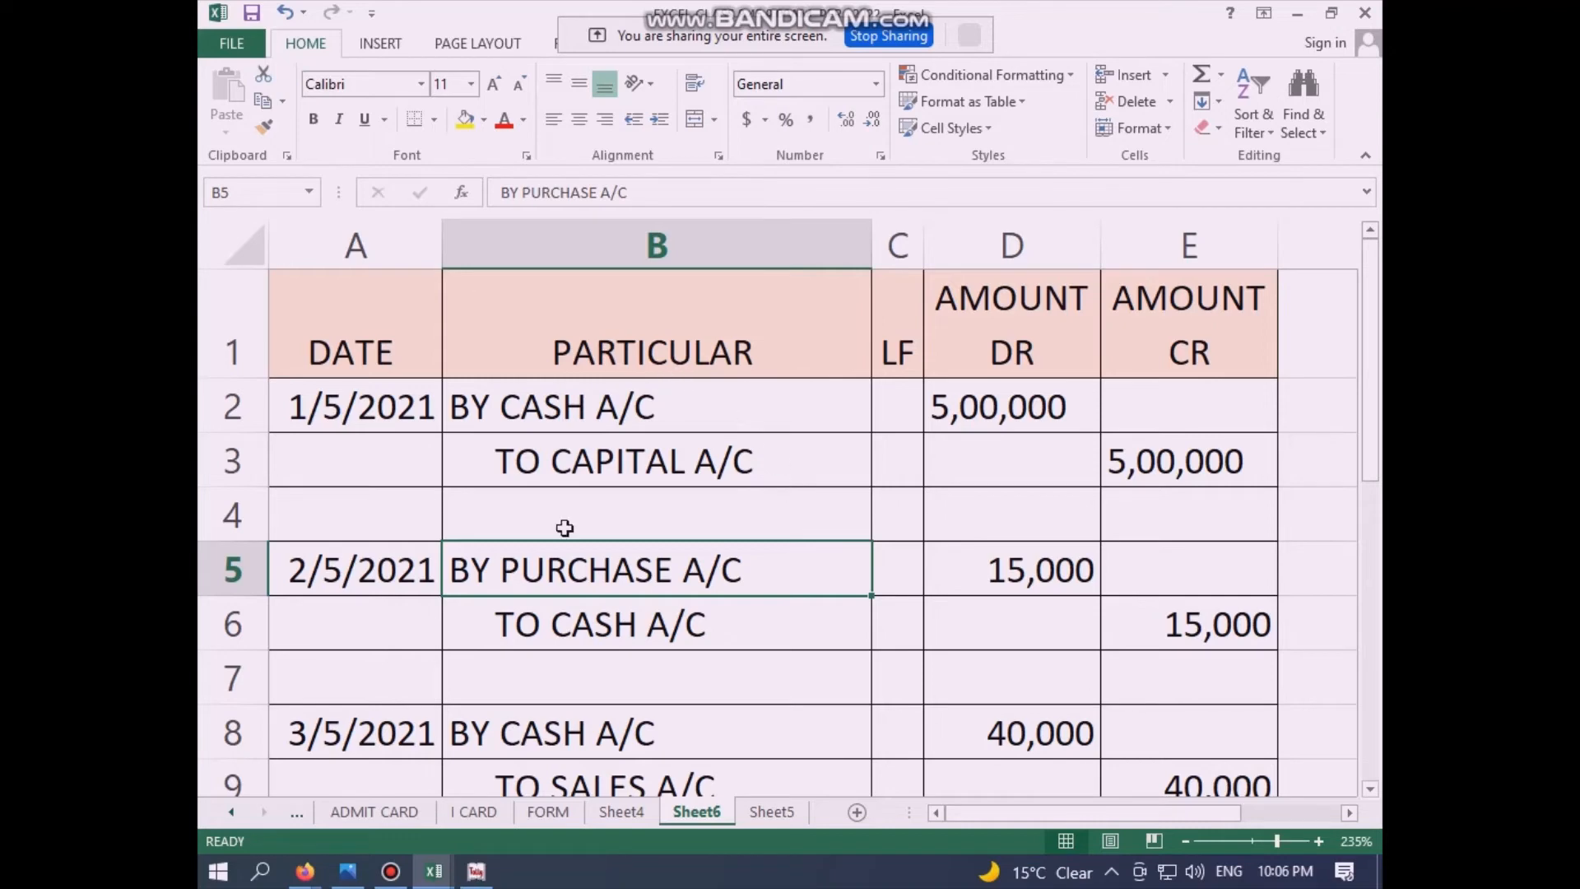
{"action": "scroll", "coordinate": [900, 642], "scroll_direction": "down", "scroll_amount": 3}
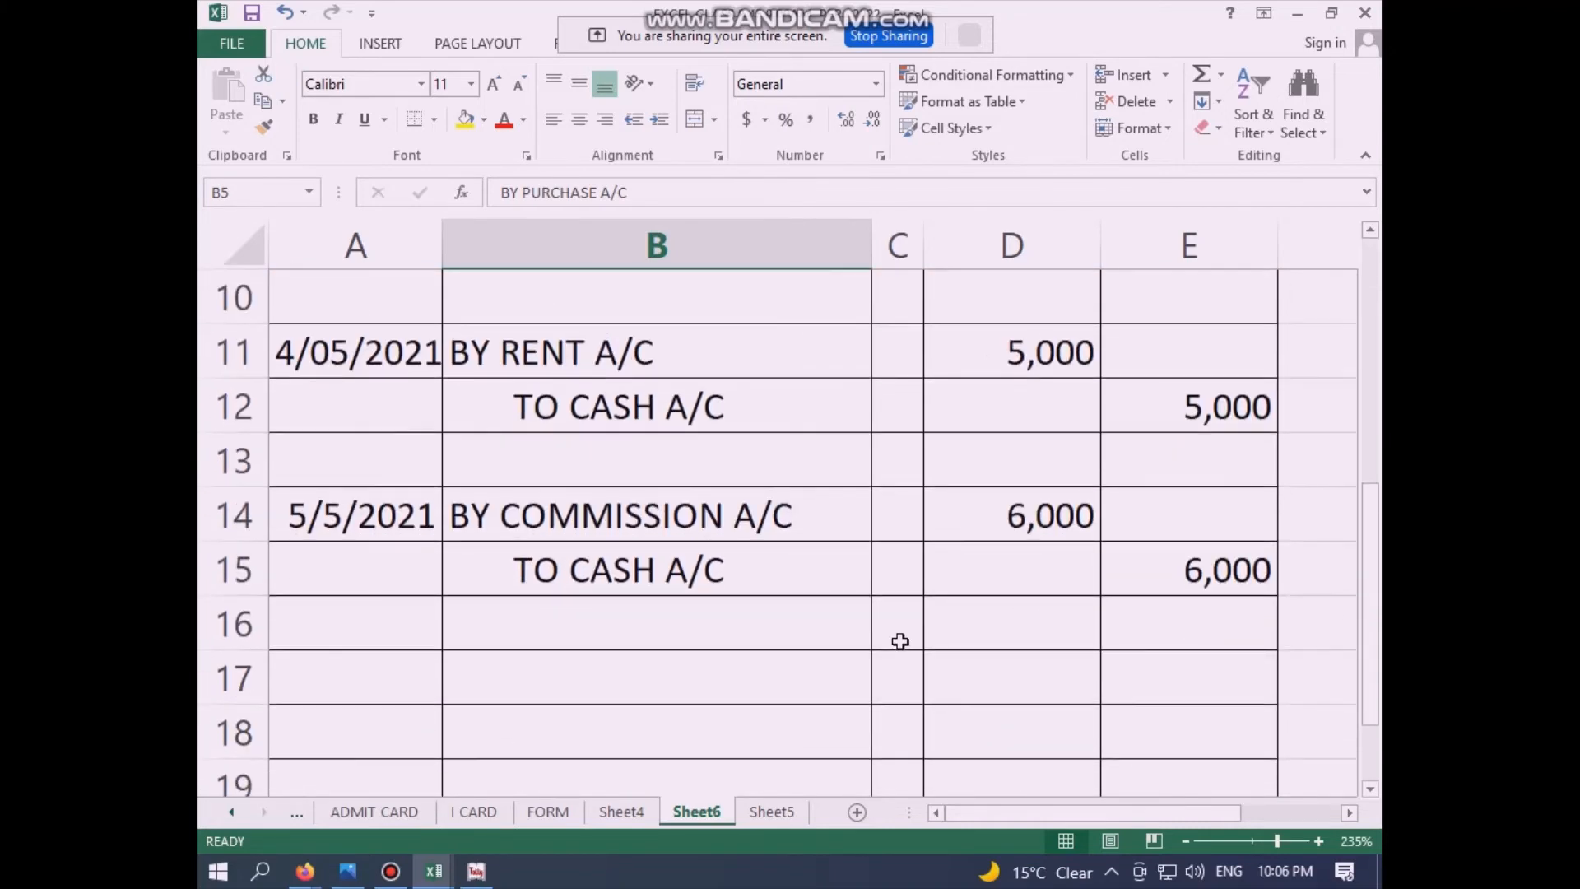
{"action": "scroll", "coordinate": [900, 641], "scroll_direction": "up", "scroll_amount": 3}
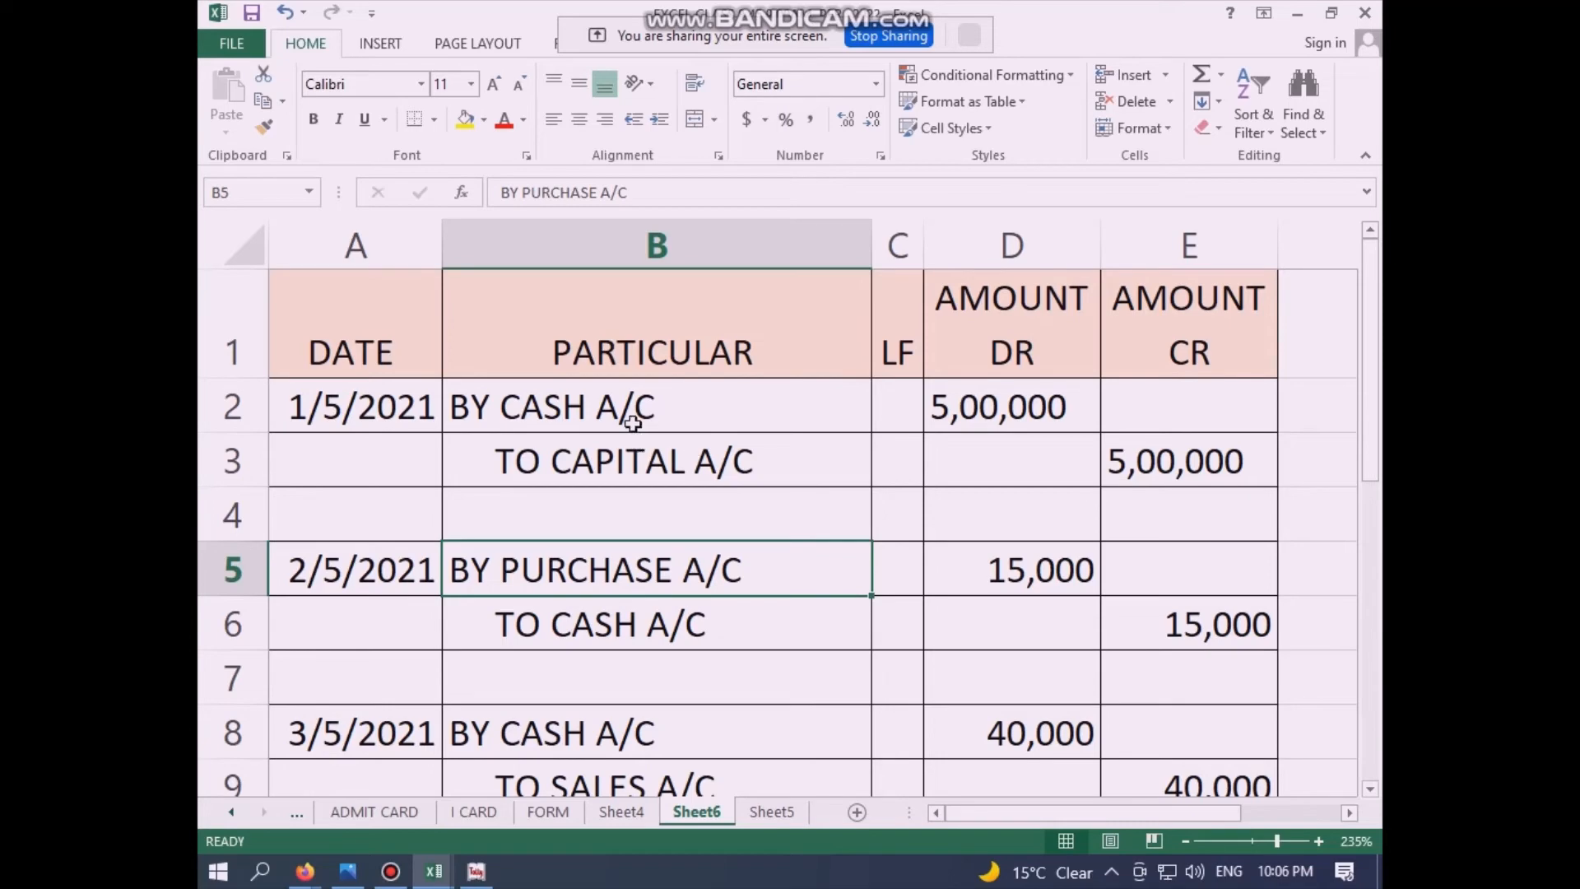
{"action": "left_click", "coordinate": [630, 819]}
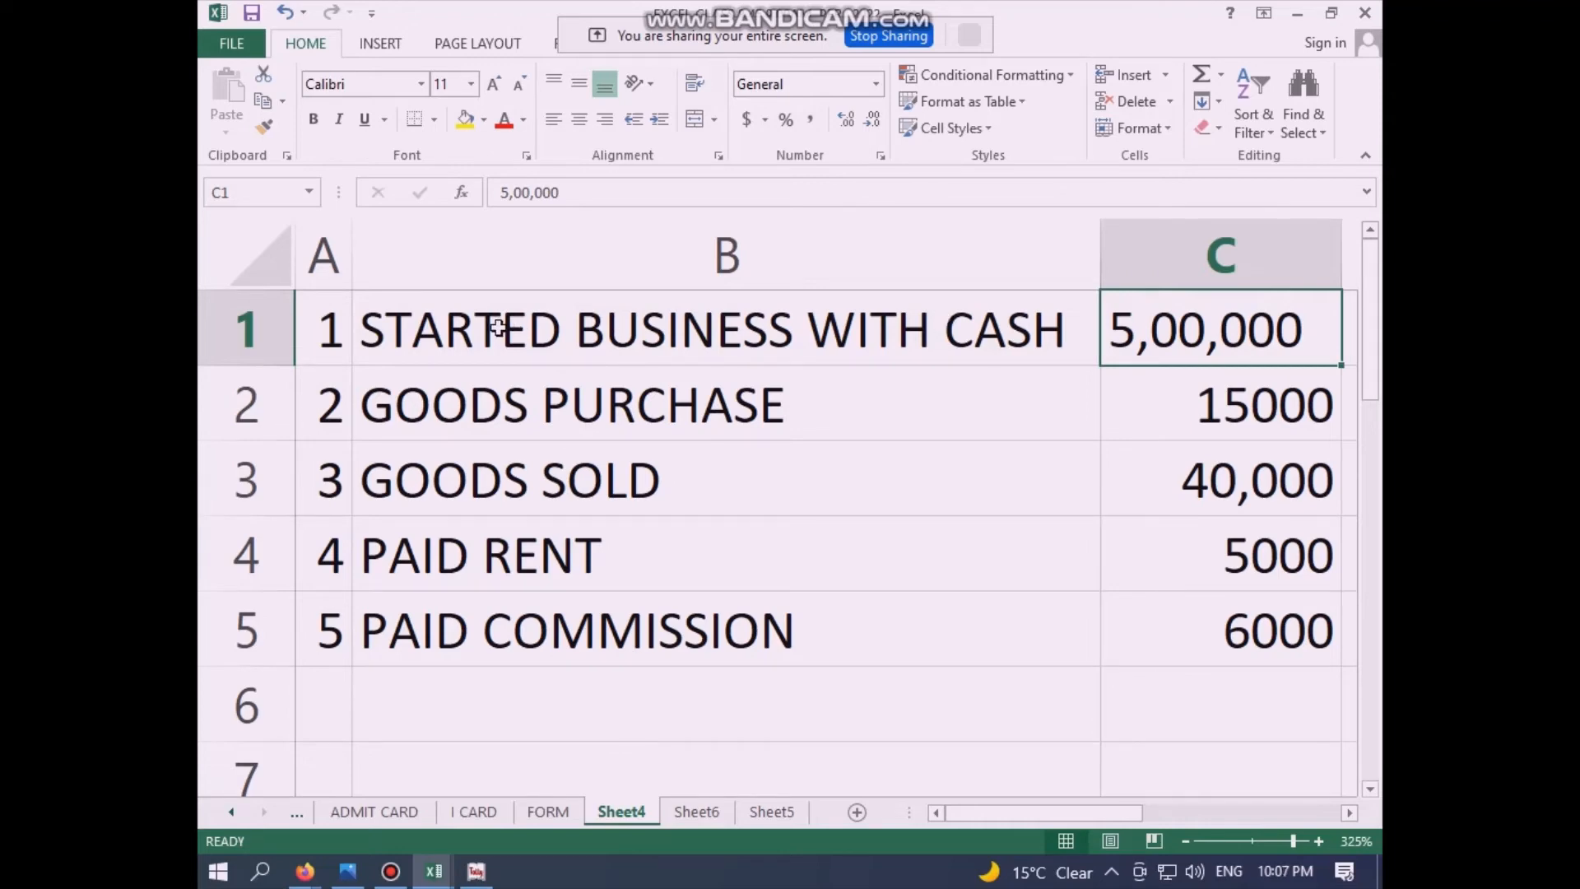
Step: Change the starting cash to 8,00,000 and the goods purchased amount to 25000
{"action": "type", "text": "8"}
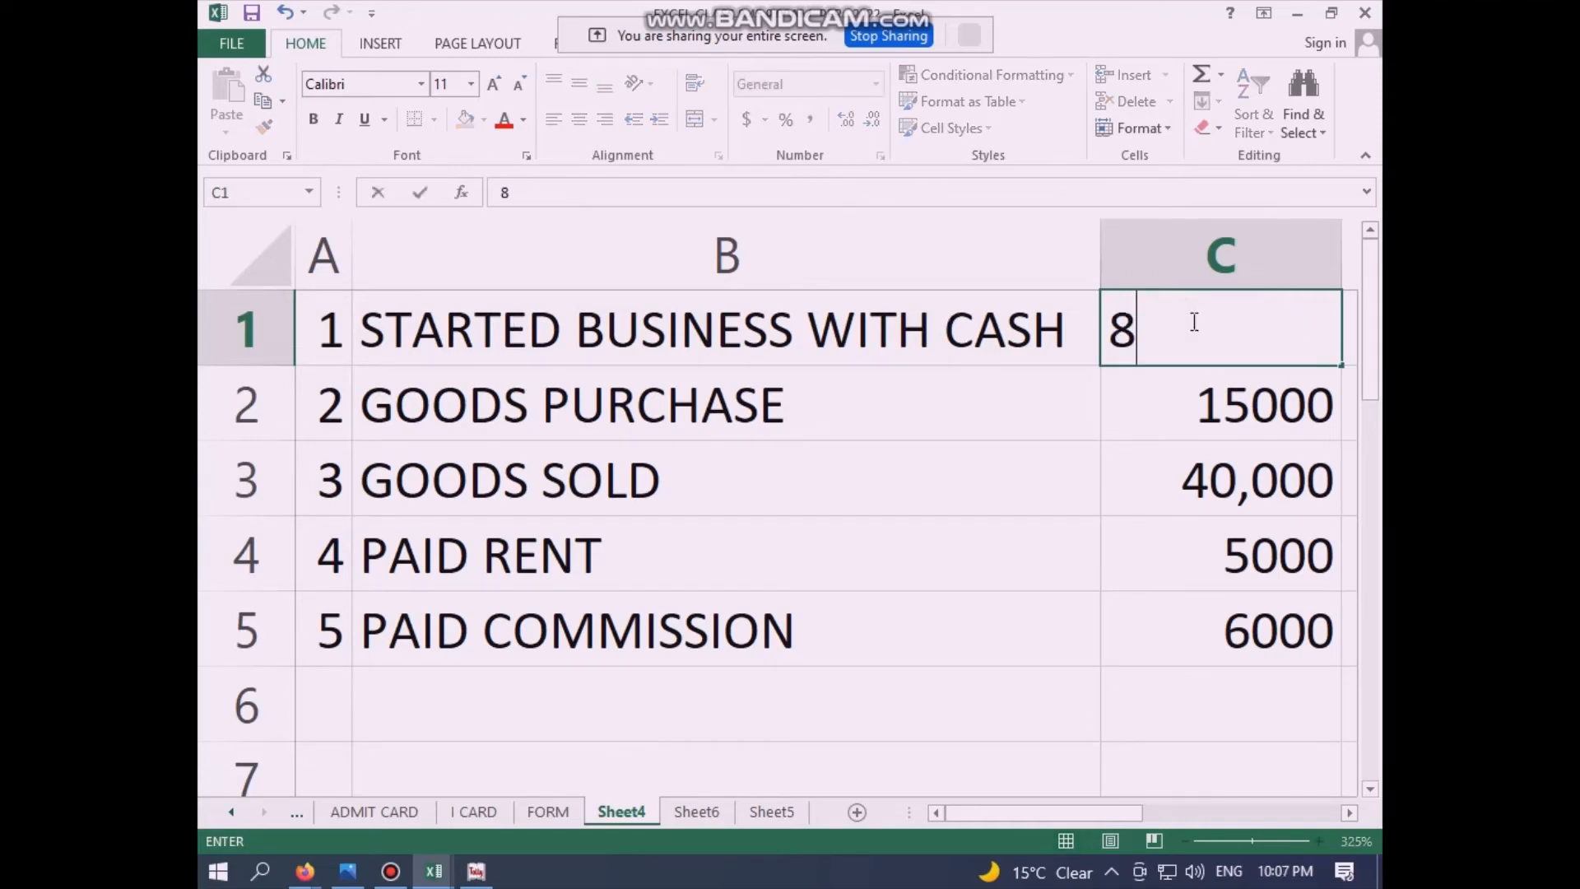
{"action": "type", "text": ",00,000"}
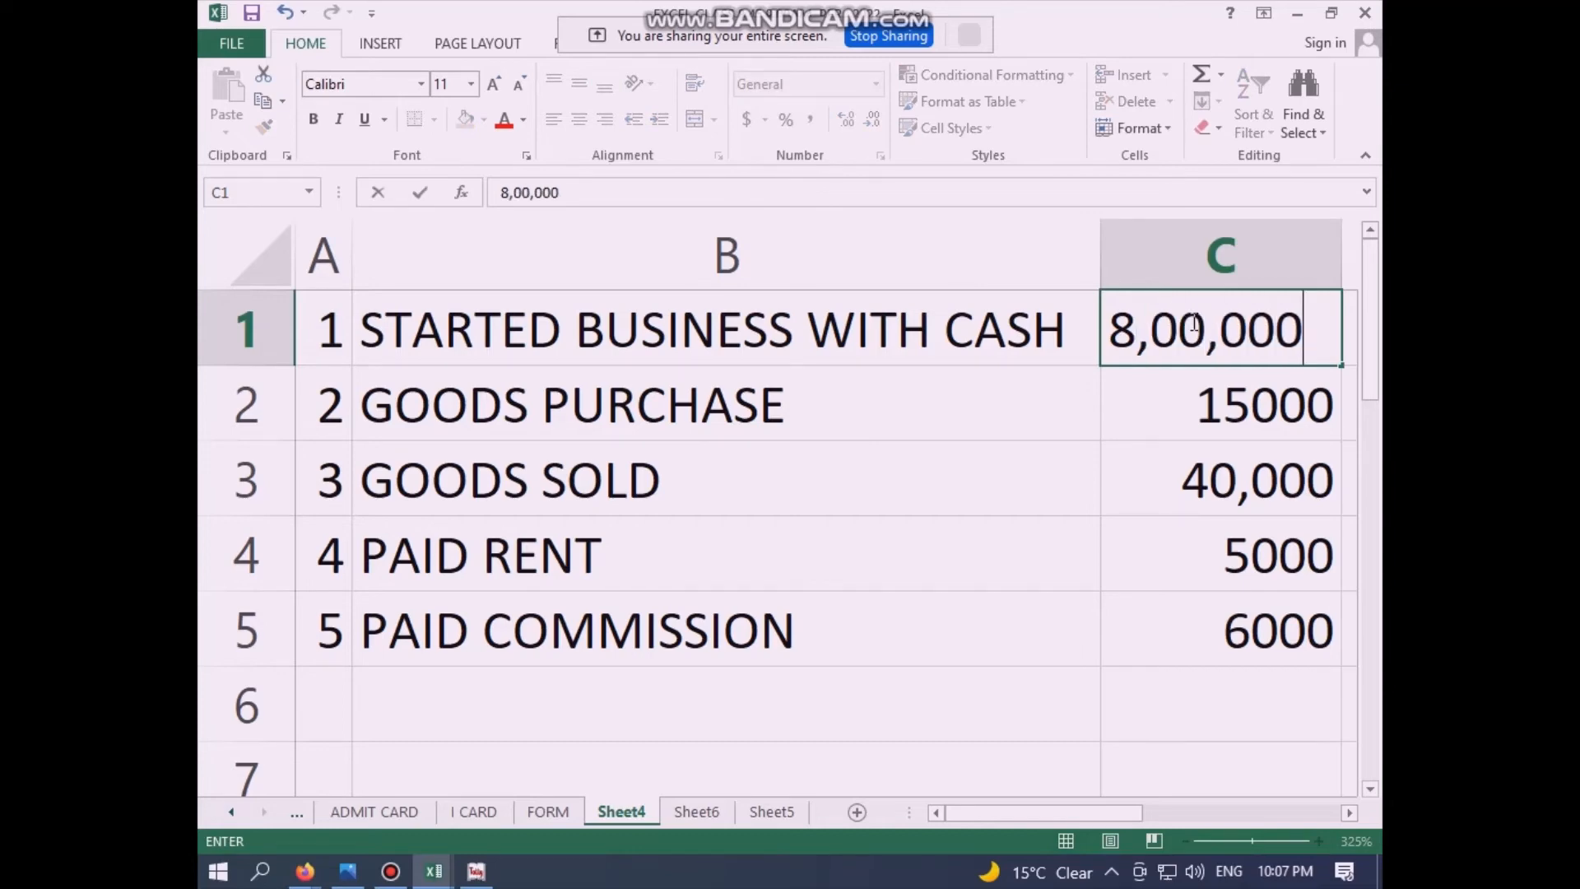
{"action": "left_click", "coordinate": [716, 412]}
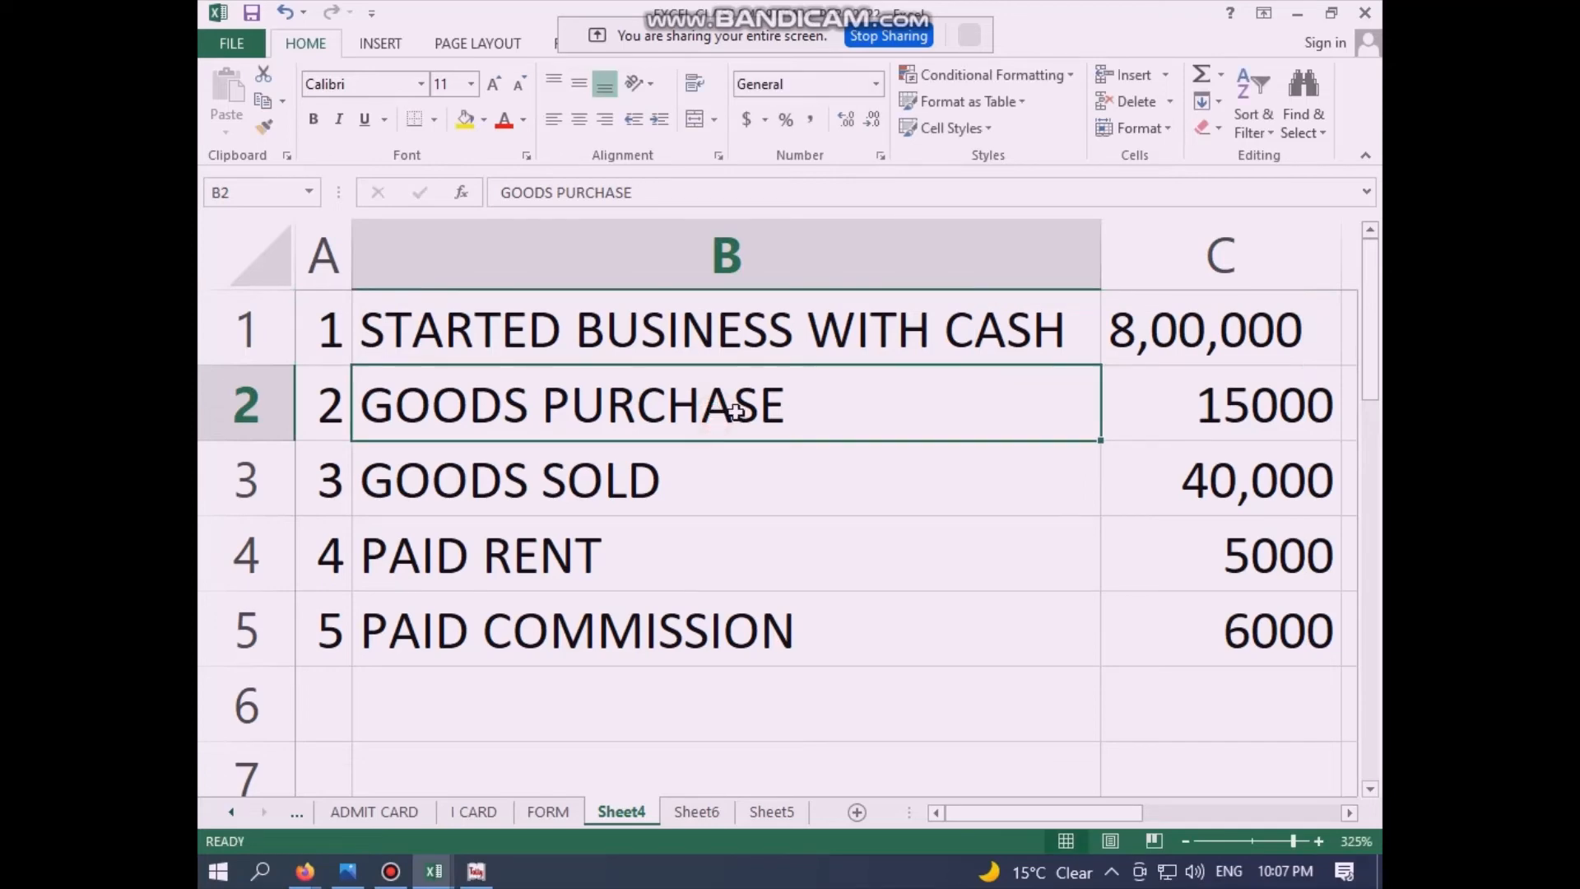
{"action": "left_click", "coordinate": [1259, 407]}
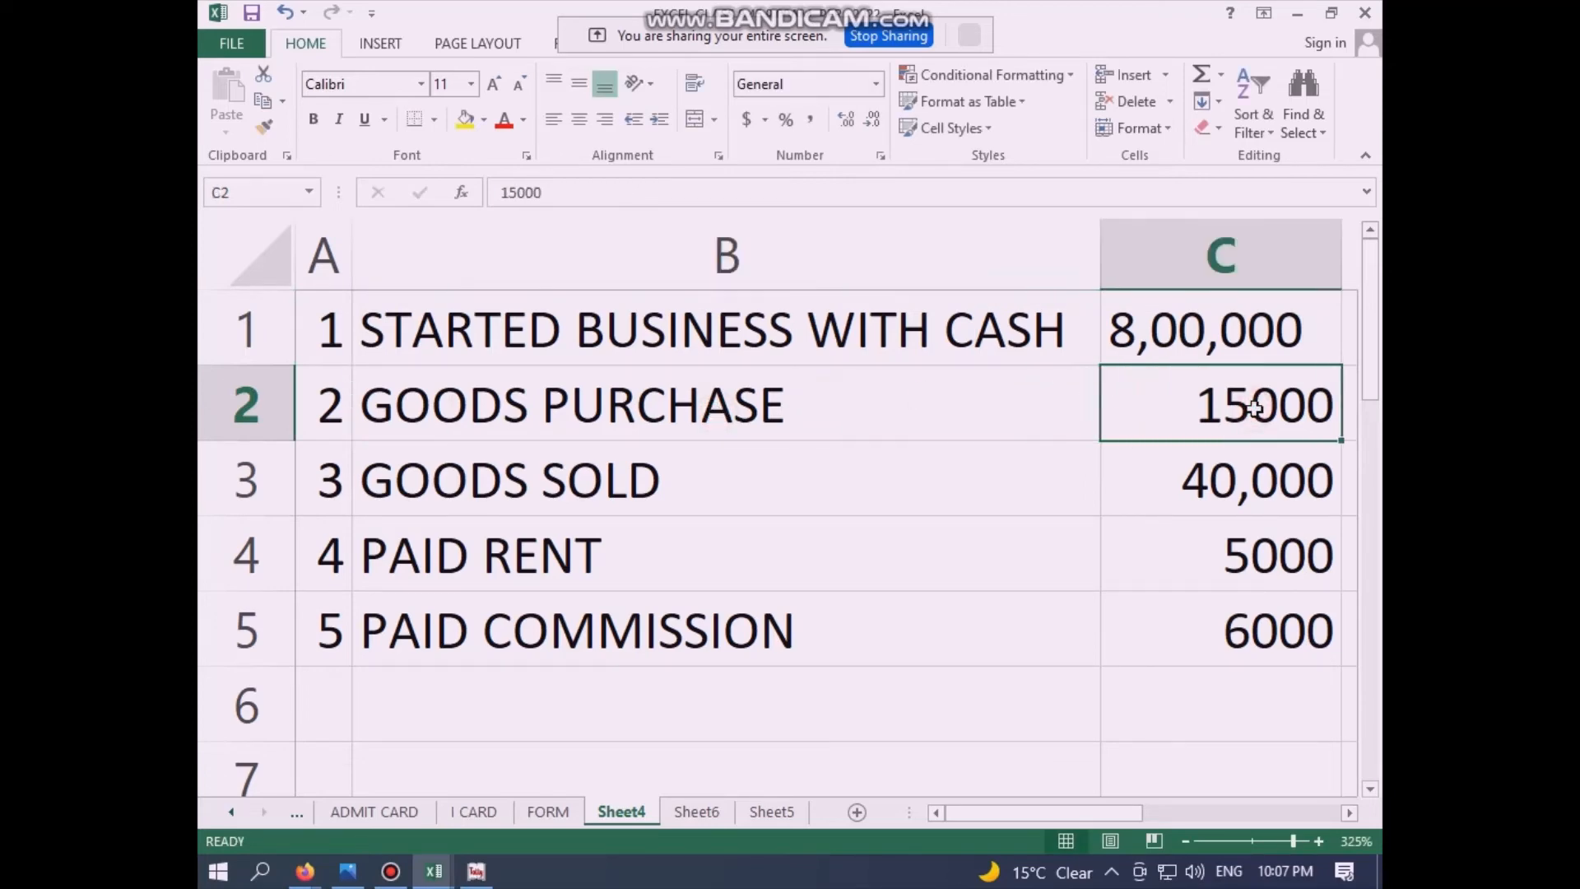
{"action": "type", "text": "25000"}
{"action": "key", "text": "Return"}
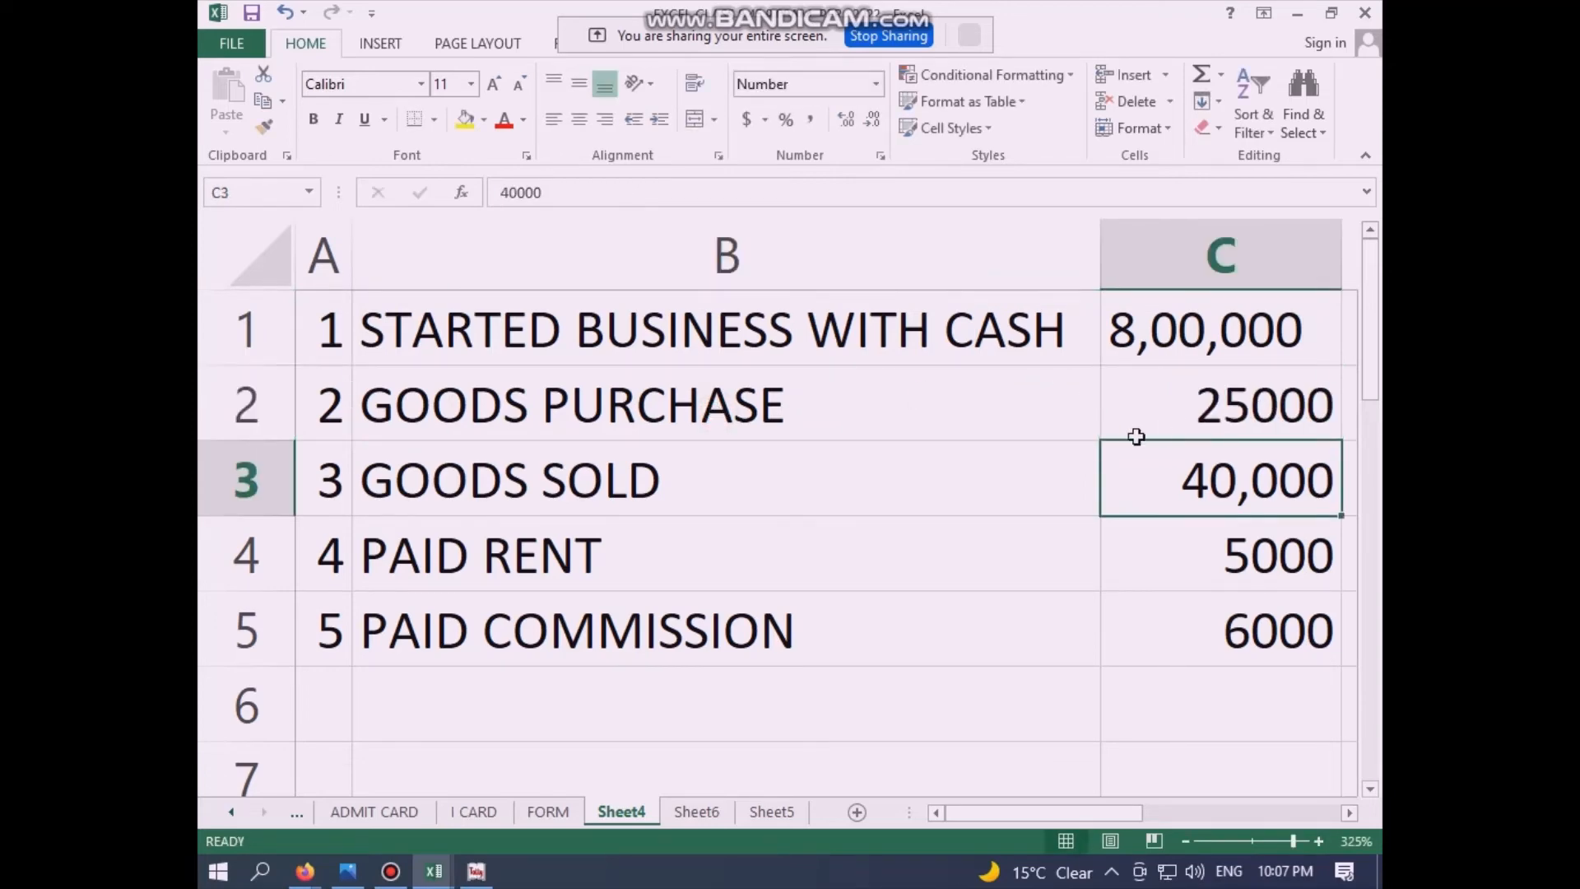
Step: Change the goods sold amount to 45,000
{"action": "left_click", "coordinate": [768, 482]}
{"action": "left_click", "coordinate": [1304, 477]}
{"action": "type", "text": "4500"}
{"action": "key", "text": "BackSpace"}
{"action": "key", "text": "BackSpace"}
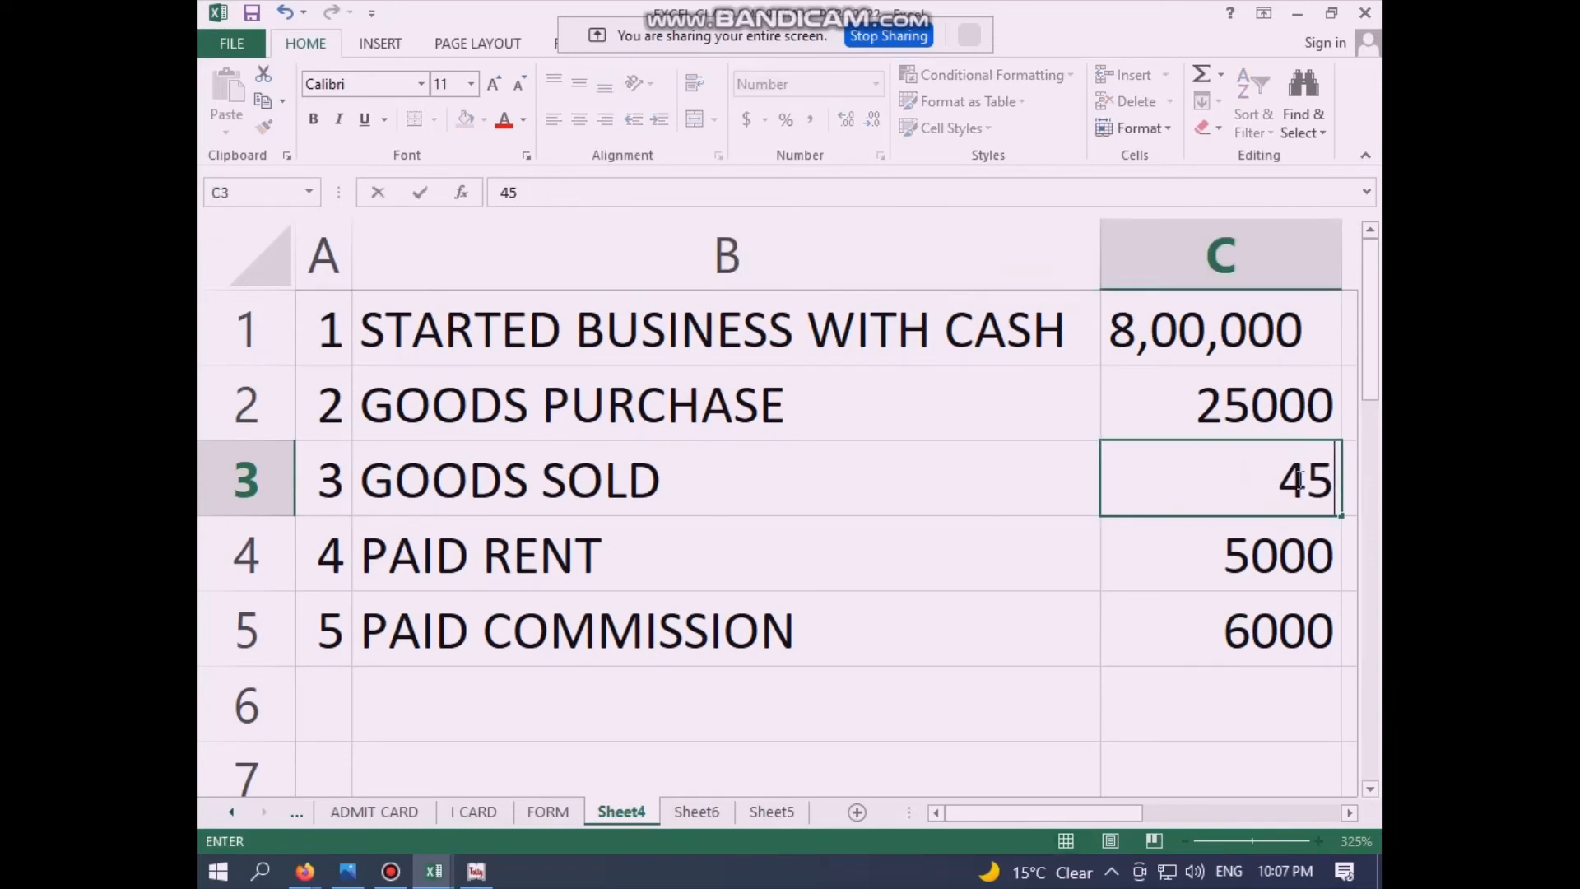
{"action": "type", "text": ",000"}
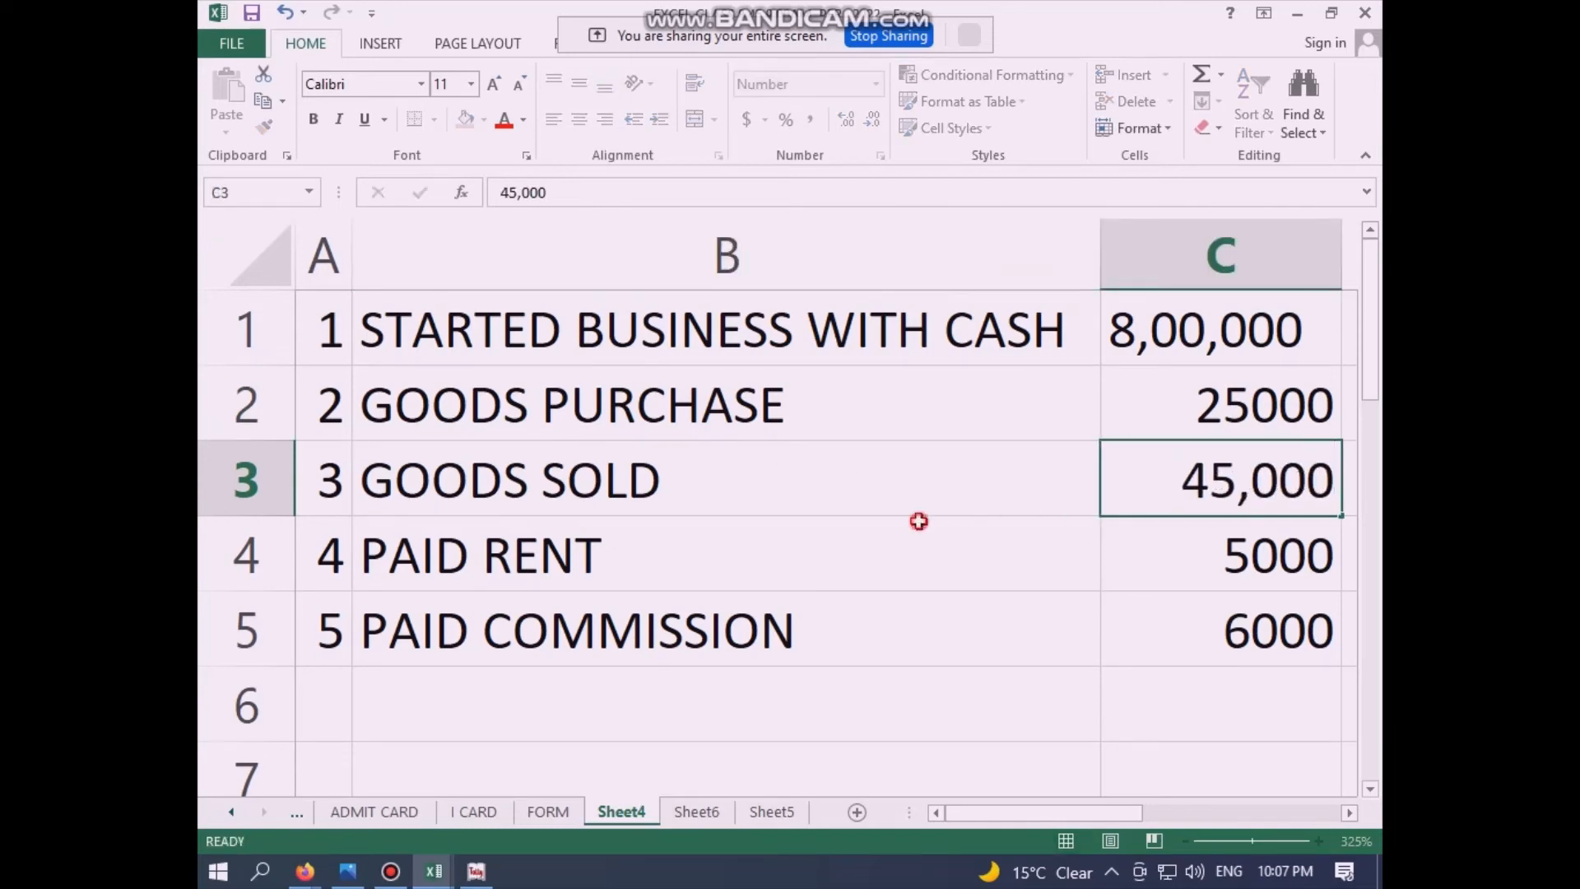
{"action": "left_click", "coordinate": [921, 525]}
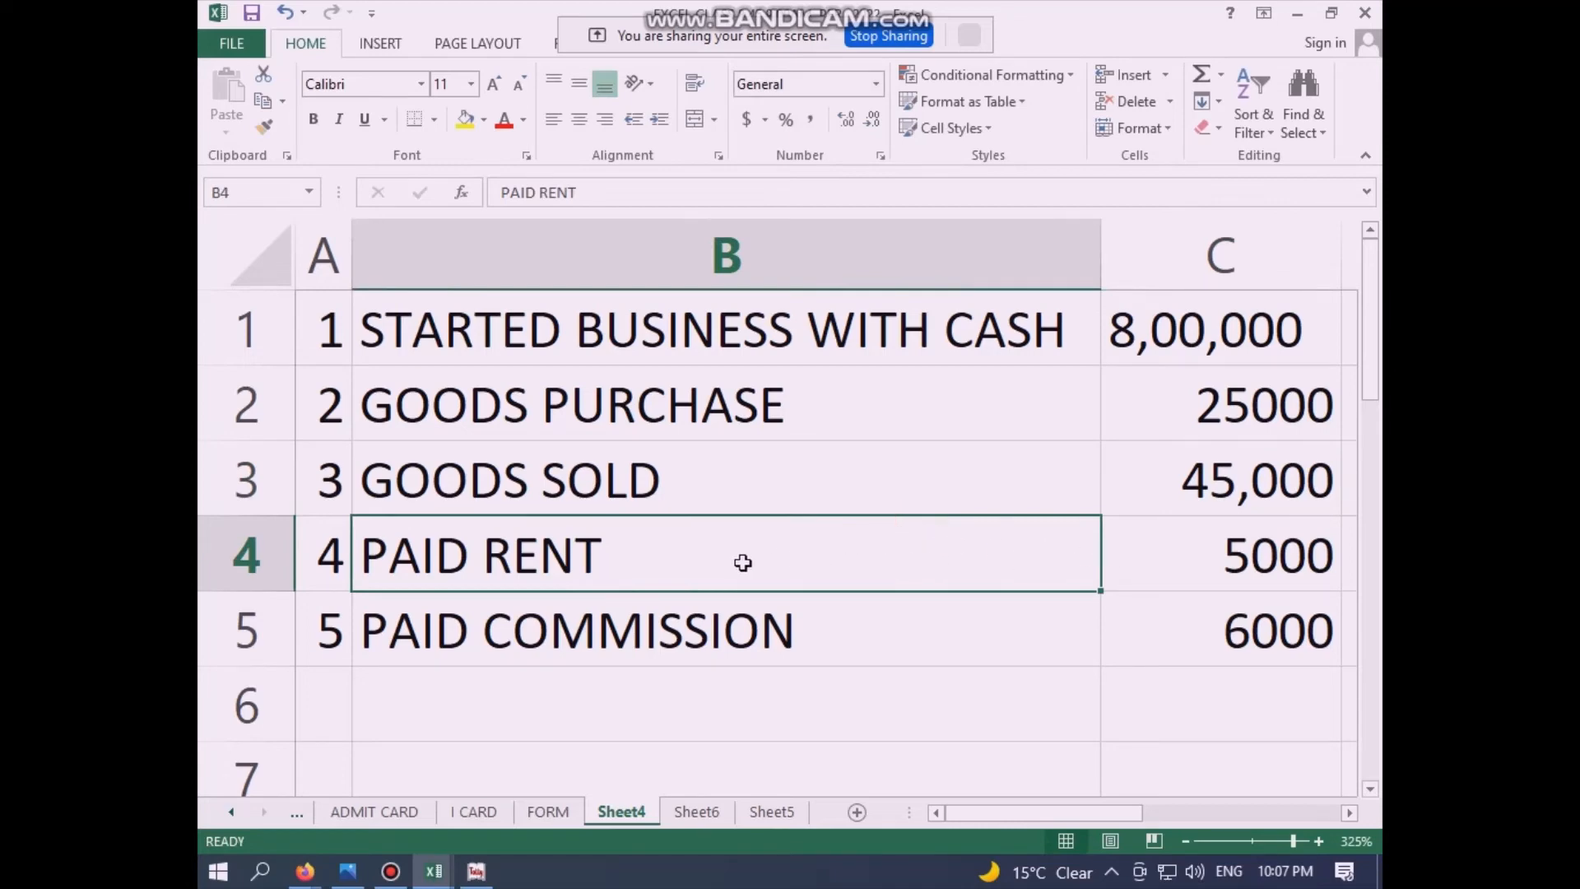
Step: Rename item 4 to PAID RENT BY CHAQUE and set the commission amount to 12000
{"action": "double_click", "coordinate": [693, 542]}
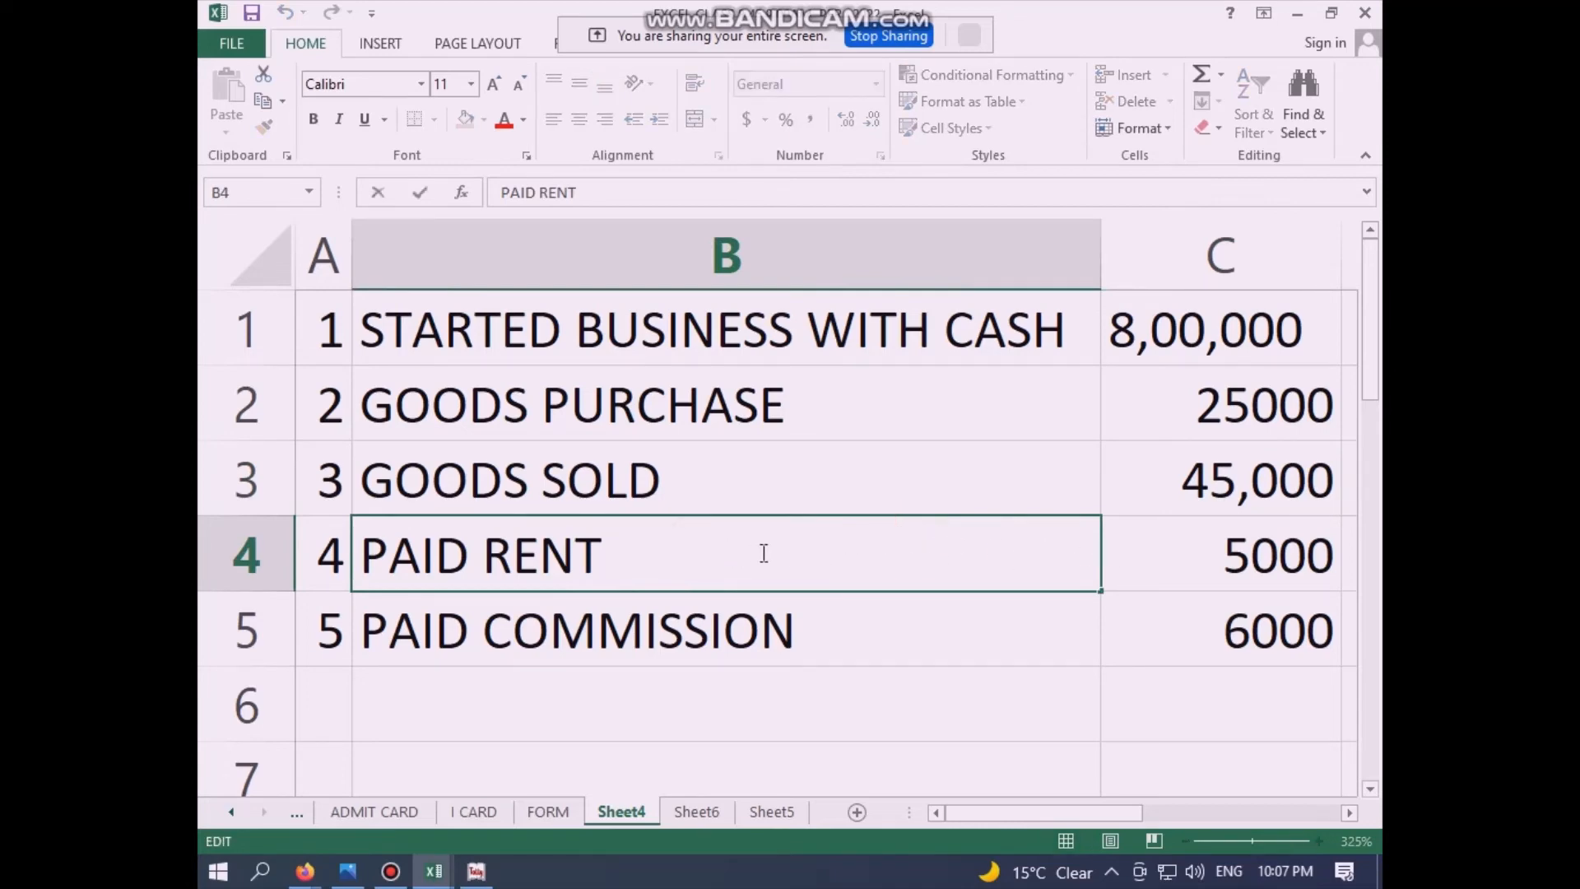
{"action": "type", "text": "BY C"}
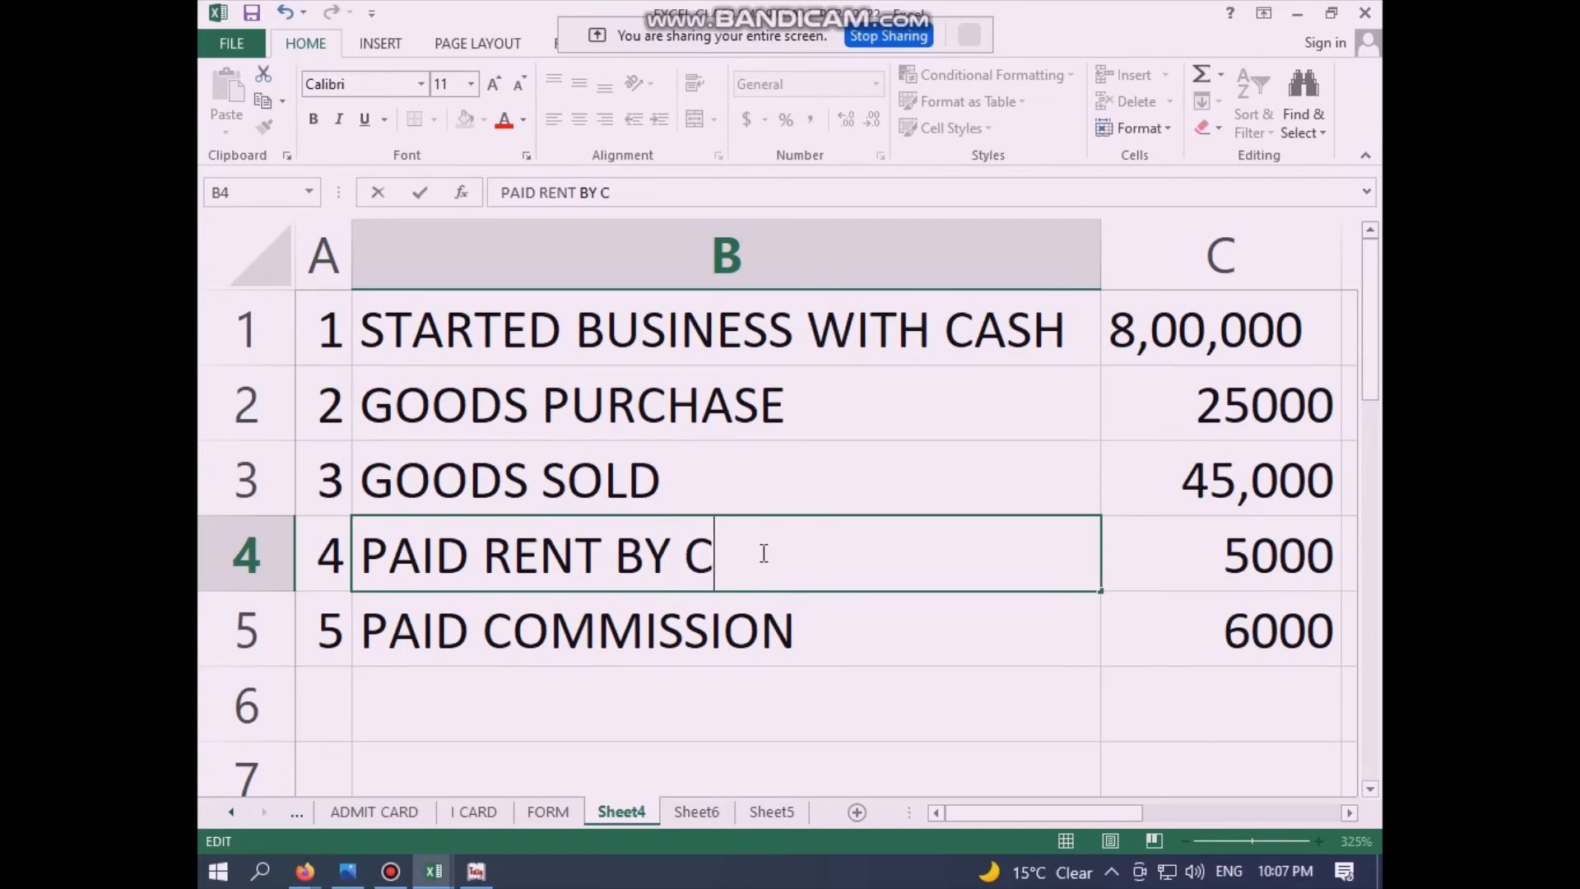
{"action": "type", "text": "HAQUE"}
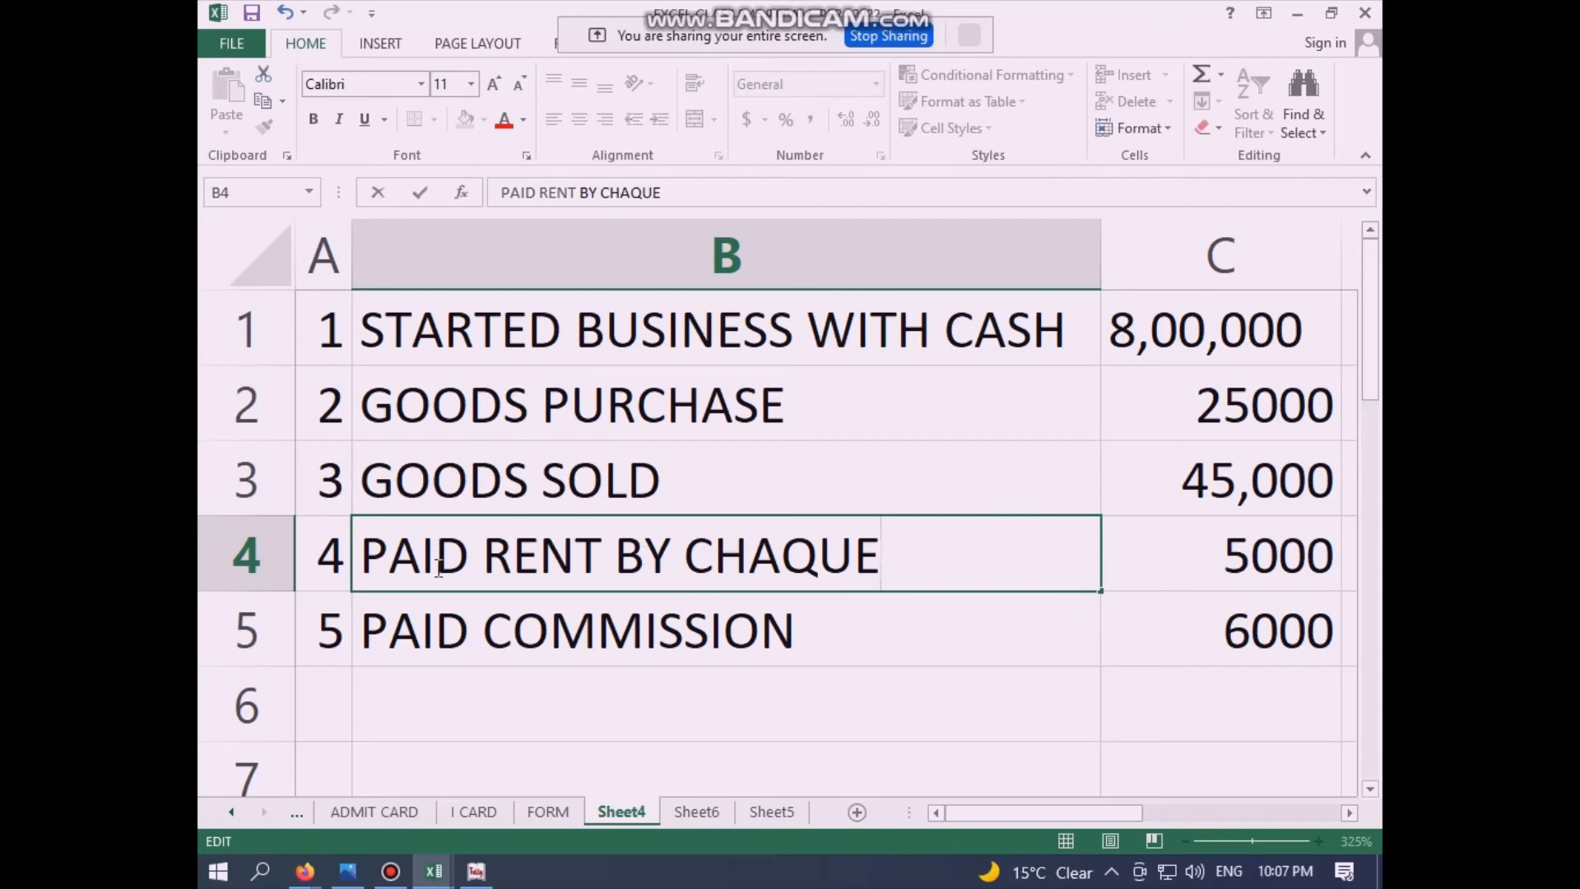
{"action": "left_click", "coordinate": [1289, 555]}
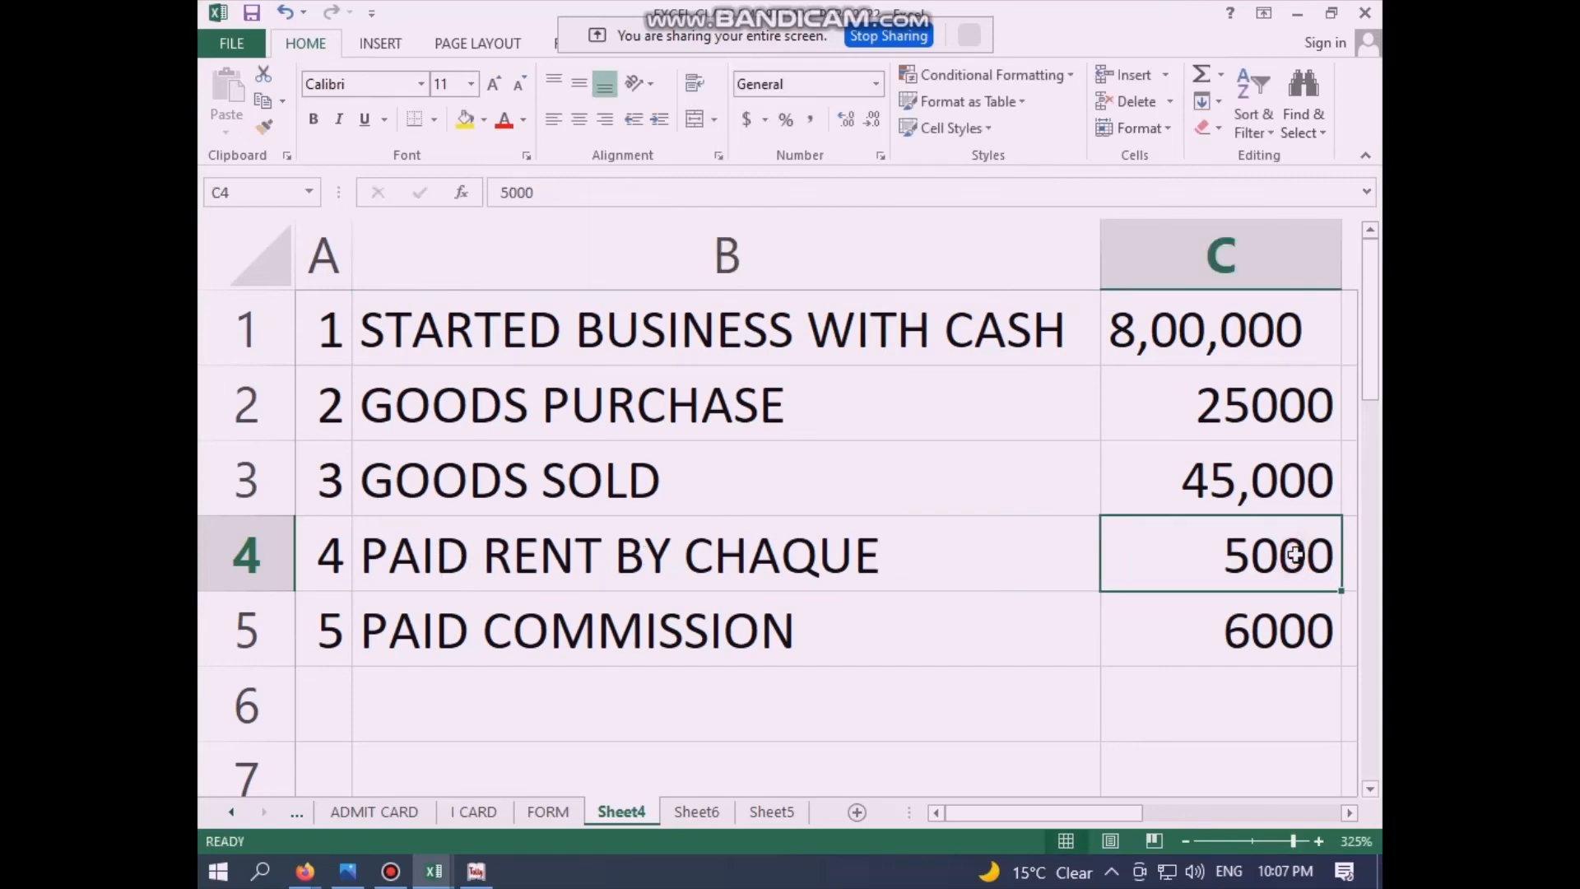
{"action": "left_click", "coordinate": [612, 646]}
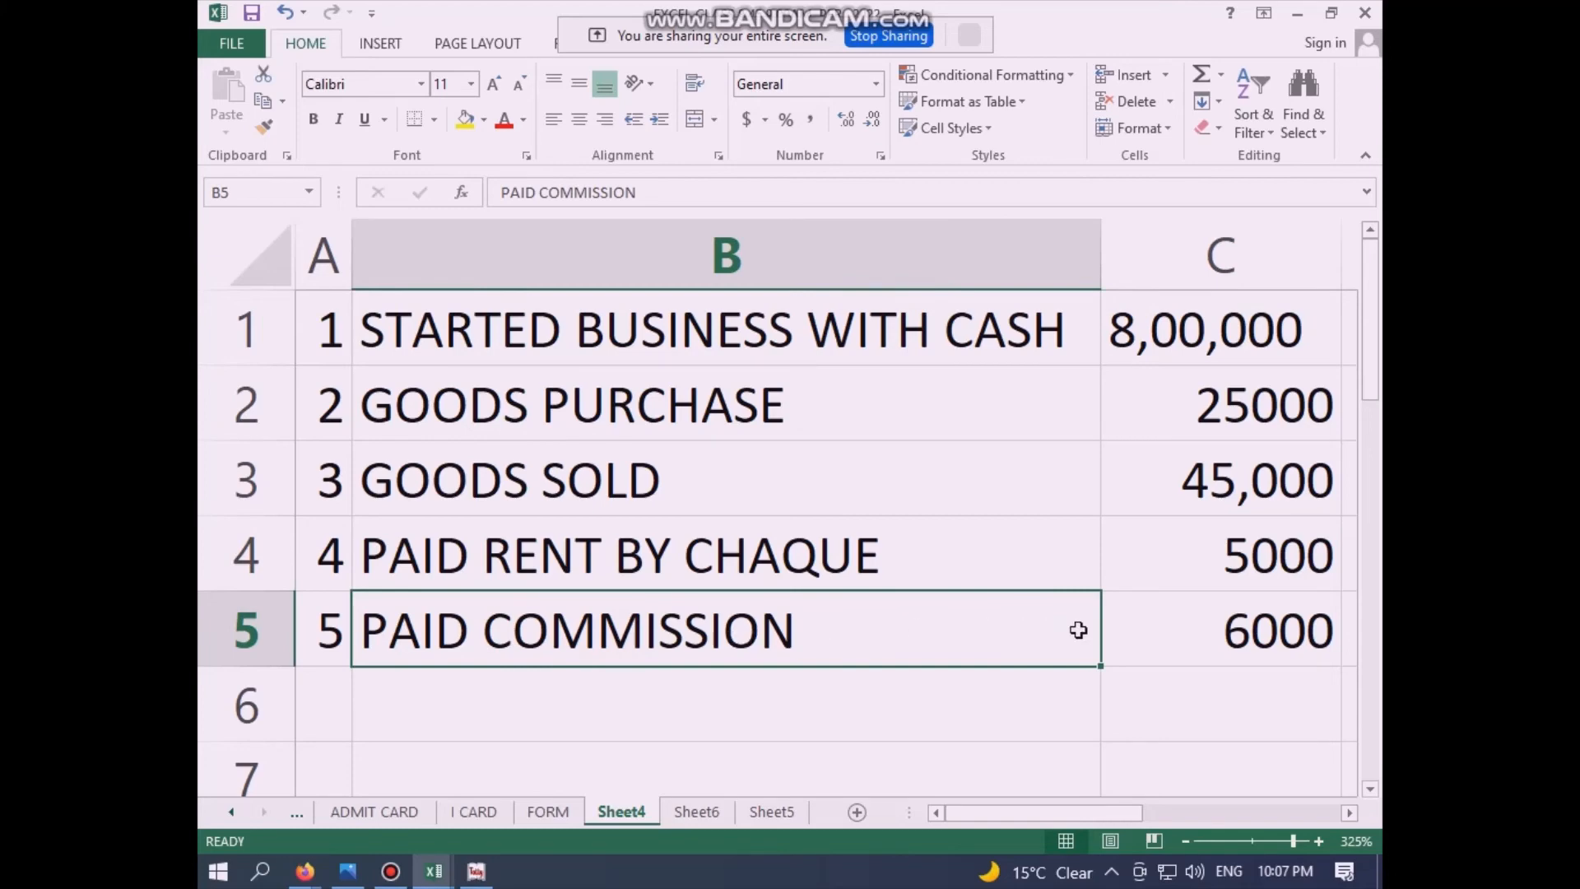
{"action": "left_click", "coordinate": [1226, 627]}
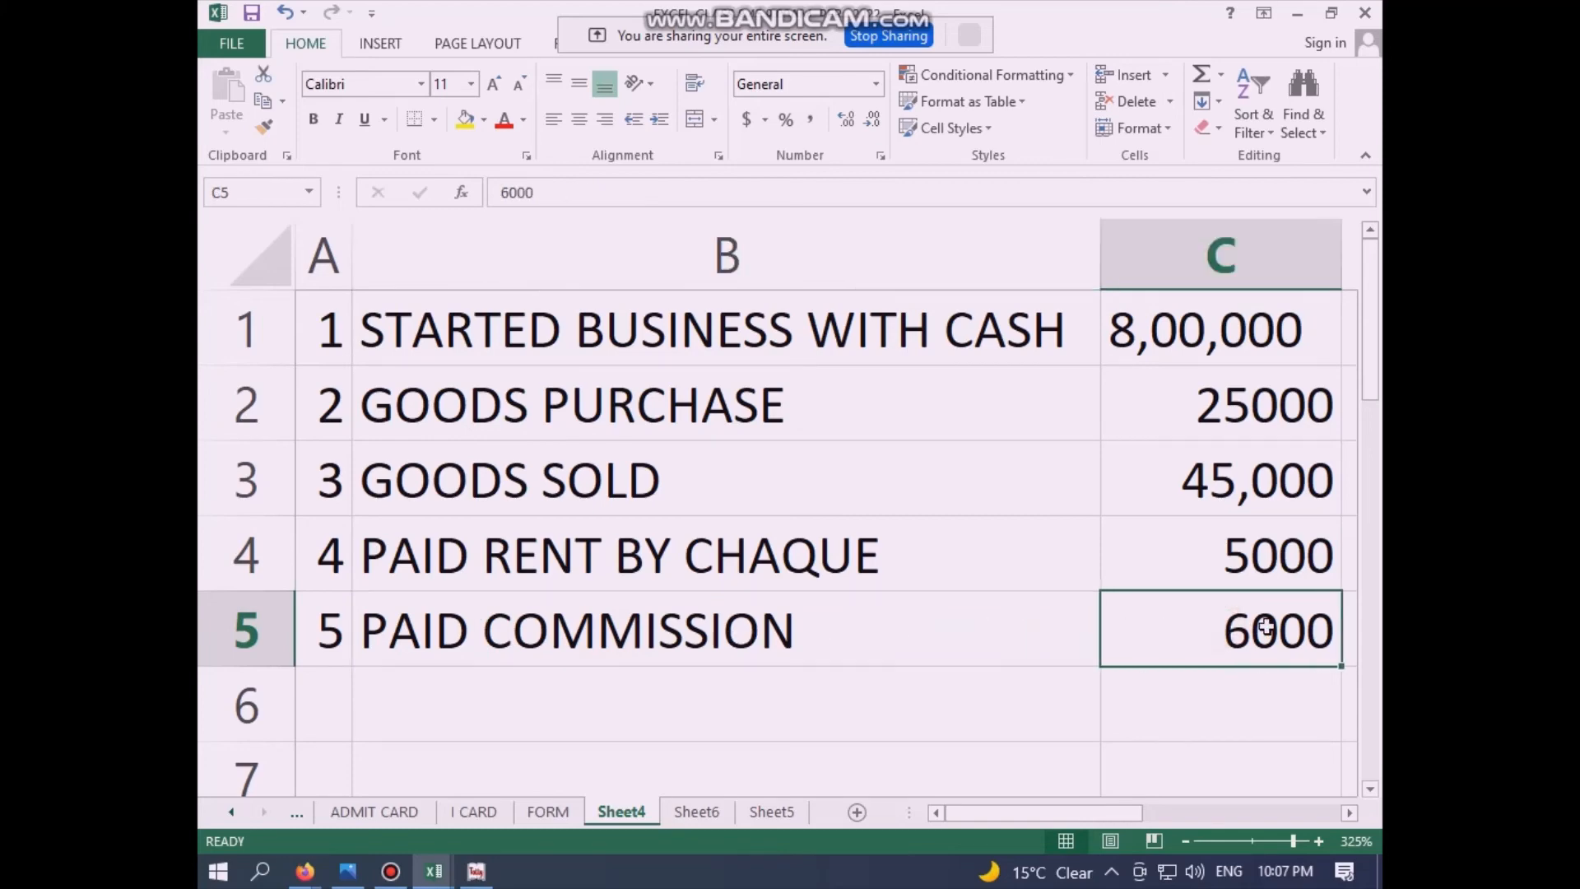
{"action": "type", "text": "12000"}
{"action": "key", "text": "Return"}
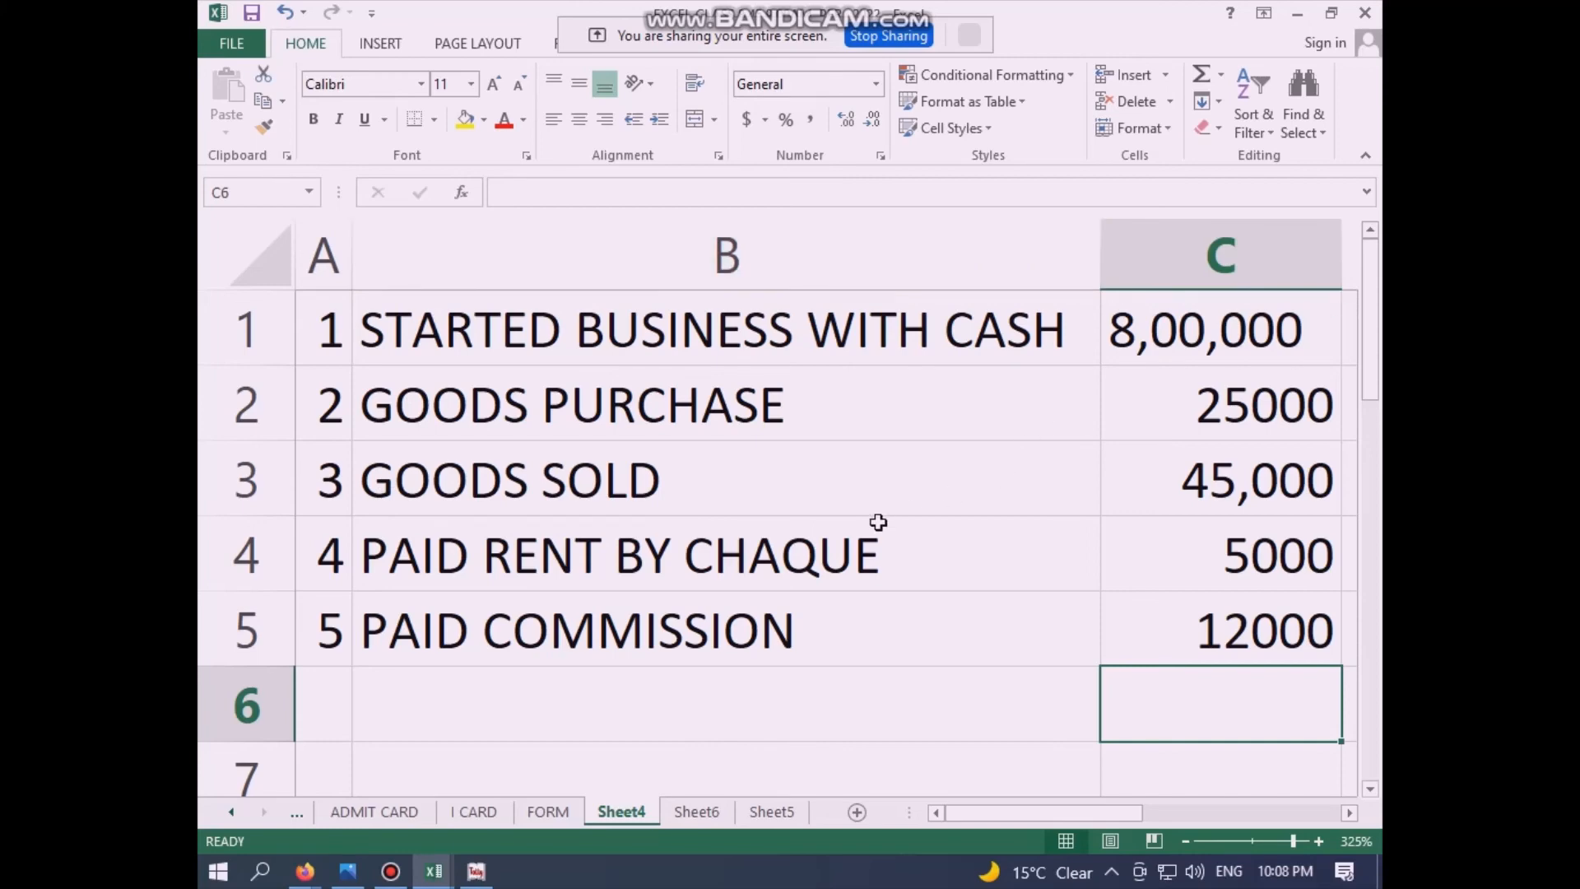
{"action": "left_click", "coordinate": [697, 812]}
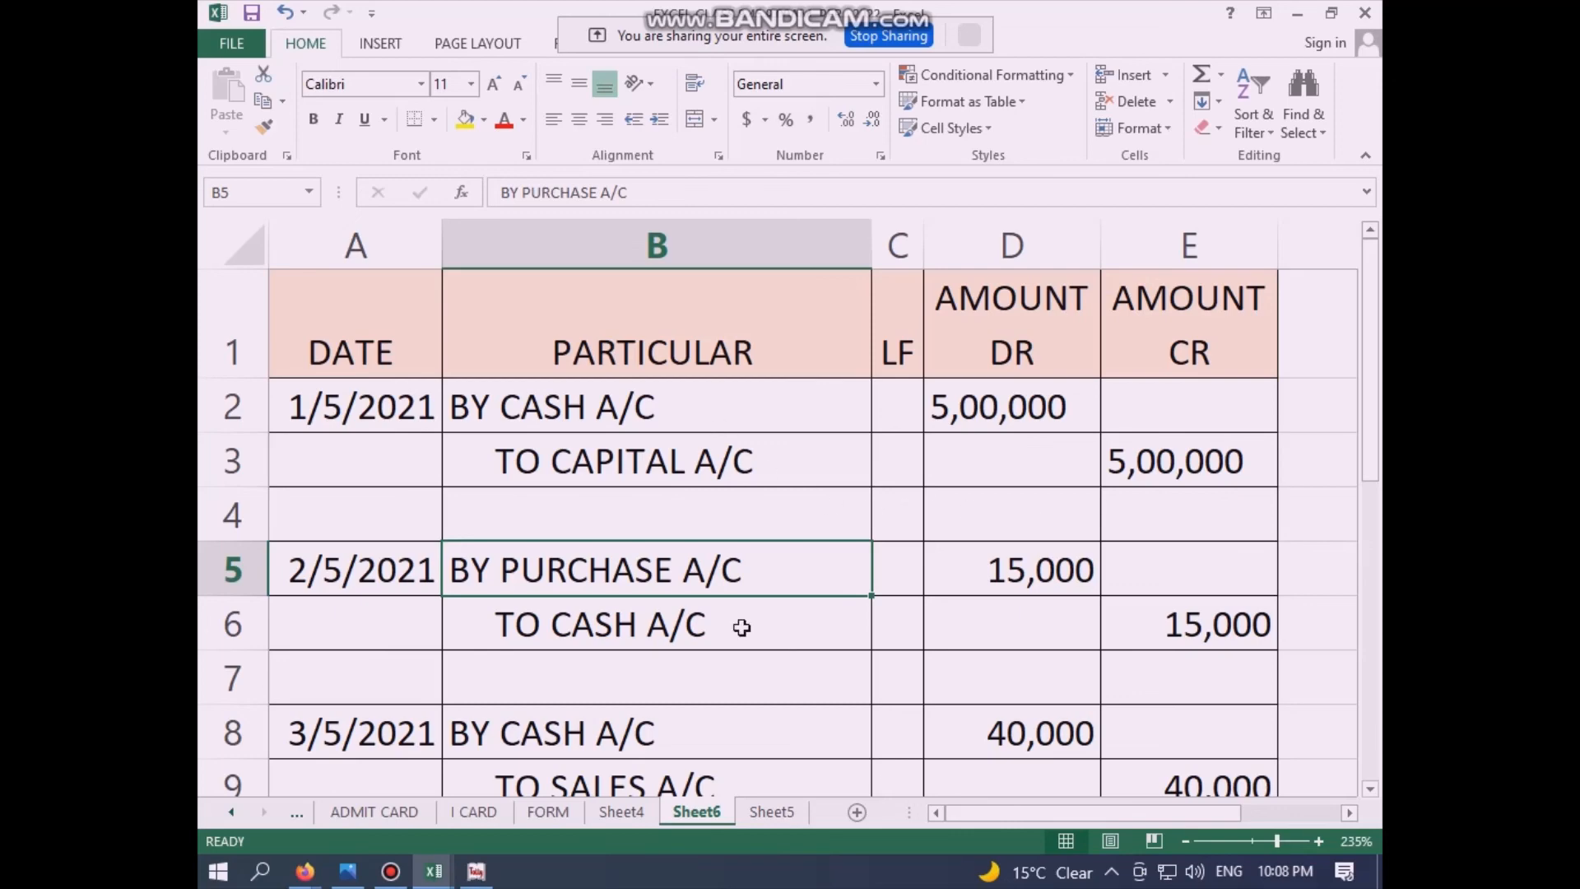
{"action": "scroll", "coordinate": [745, 630], "scroll_direction": "down", "scroll_amount": 2}
{"action": "scroll", "coordinate": [744, 635], "scroll_direction": "down", "scroll_amount": 1}
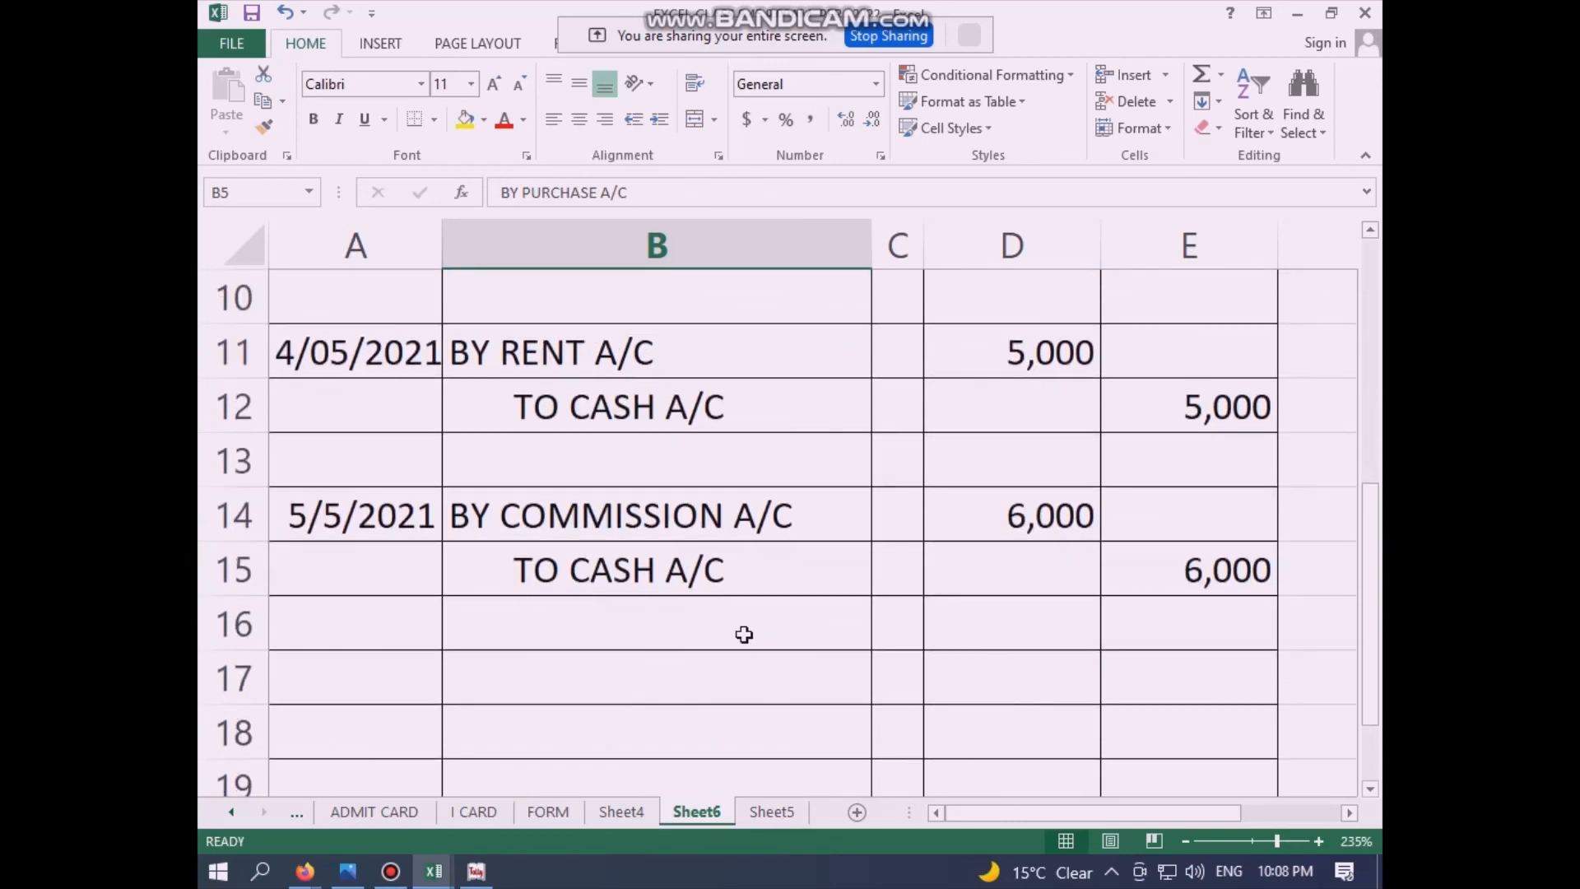
{"action": "scroll", "coordinate": [744, 635], "scroll_direction": "up", "scroll_amount": 2}
{"action": "scroll", "coordinate": [744, 634], "scroll_direction": "up", "scroll_amount": 1}
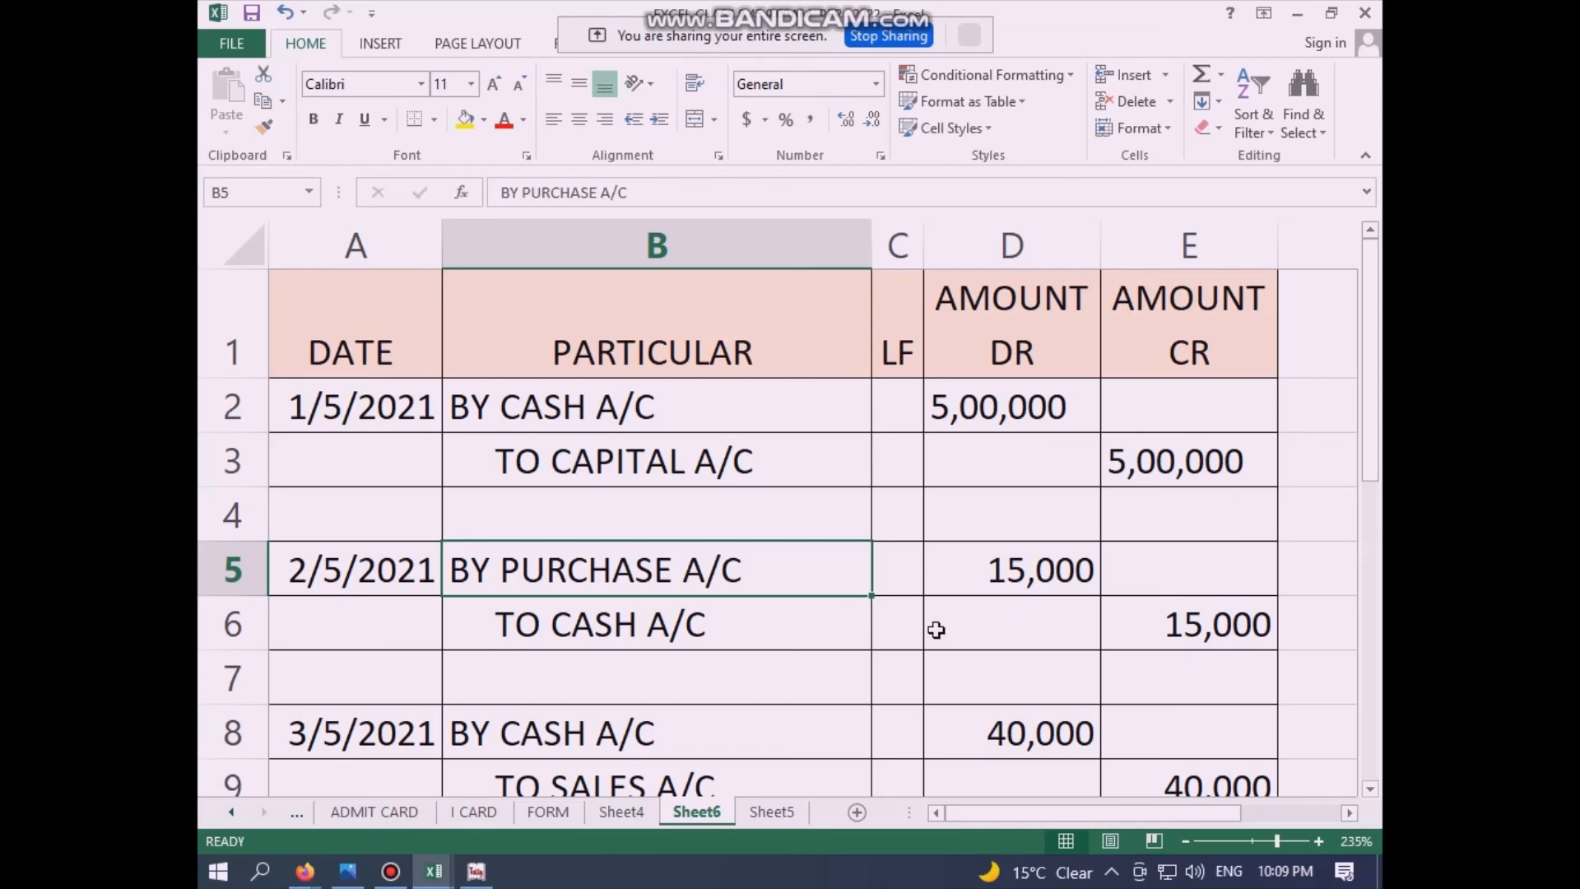
{"action": "left_click", "coordinate": [622, 812]}
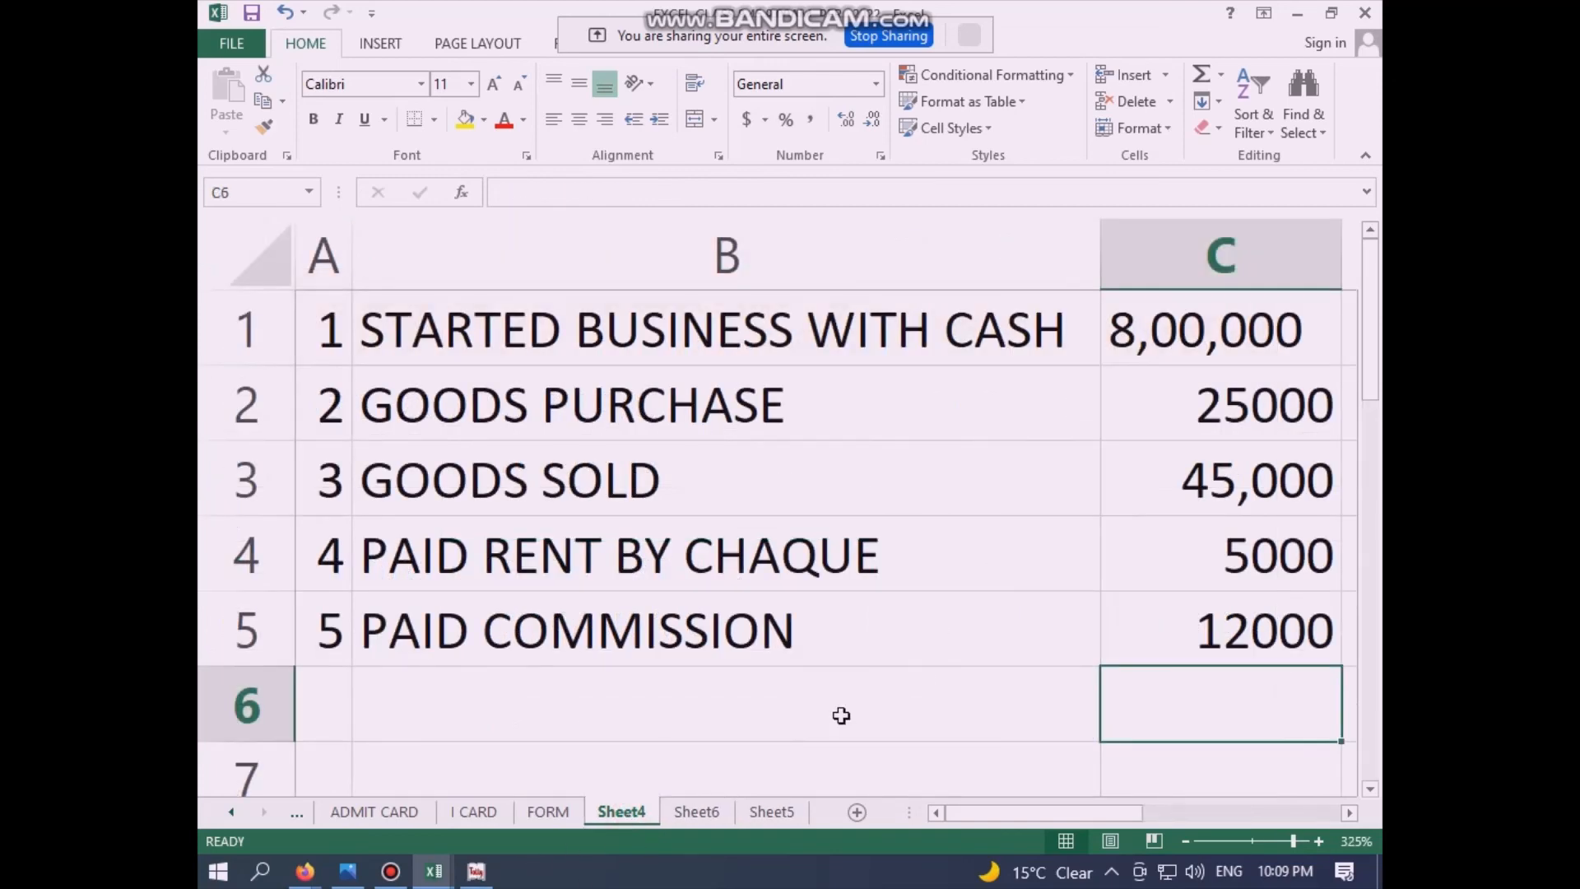